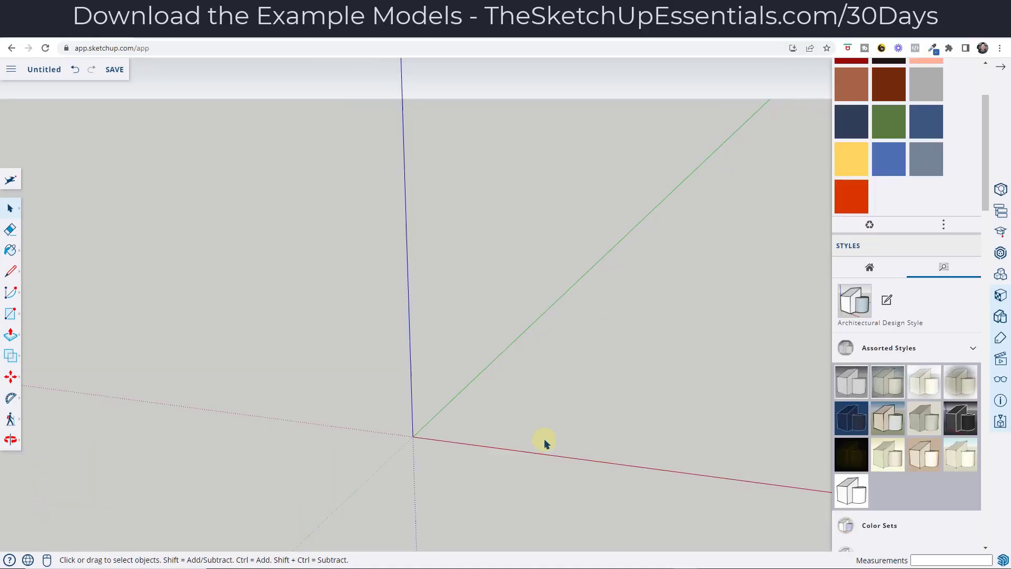
- Draw trial 5' and 10' edges from the origin, then delete them
{"action": "middle_click_drag", "start_coordinate": [544, 442], "coordinate": [442, 346]}
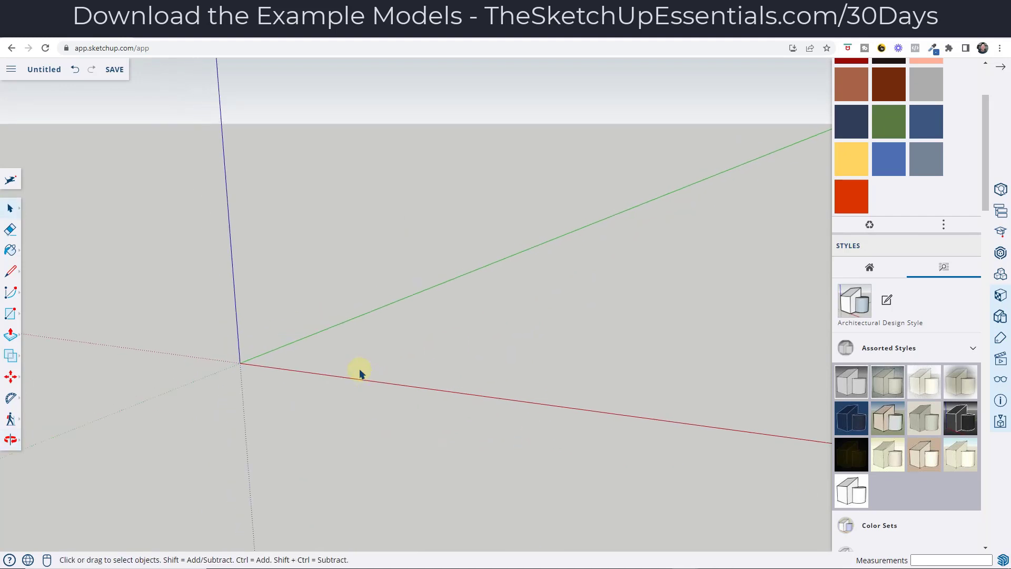
{"action": "scroll", "coordinate": [273, 375], "scroll_direction": "down", "scroll_amount": 2}
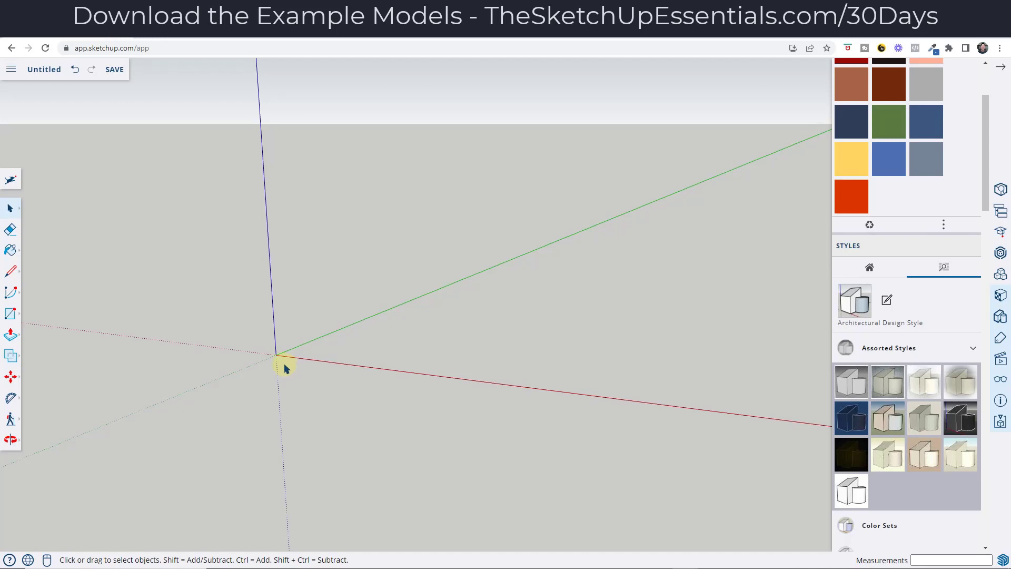
{"action": "scroll", "coordinate": [327, 316], "scroll_direction": "down", "scroll_amount": 3}
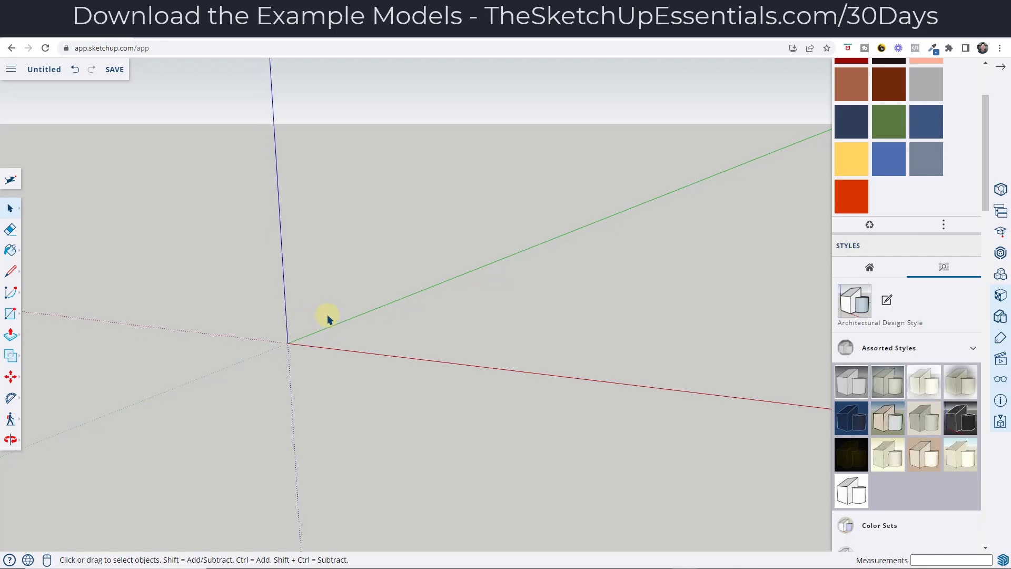
{"action": "key", "text": "l"}
{"action": "left_click", "coordinate": [278, 333]}
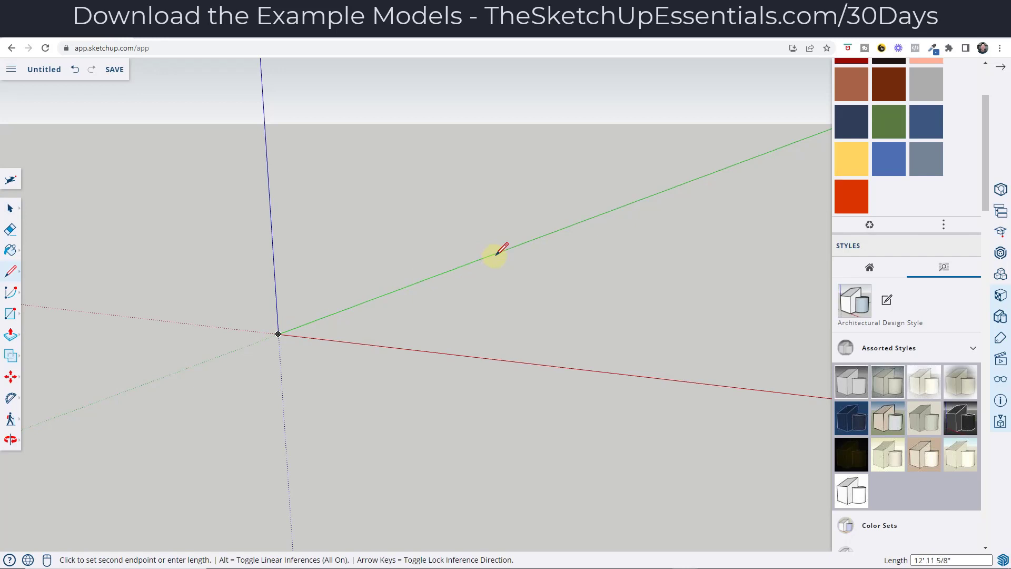
{"action": "type", "text": "5"}
{"action": "key", "text": "Return"}
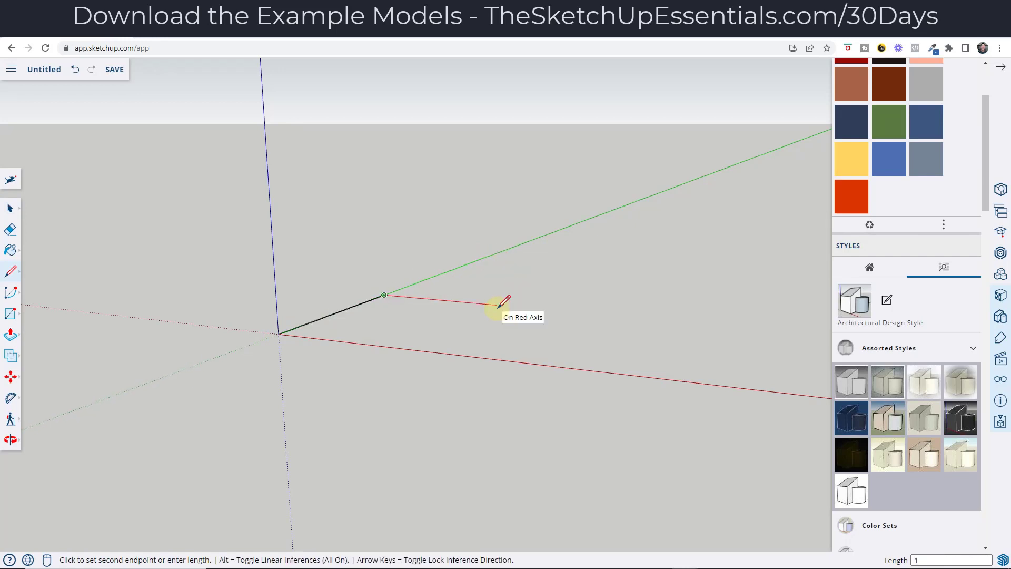
{"action": "type", "text": "10'"}
{"action": "key", "text": "Return"}
{"action": "key", "text": "space"}
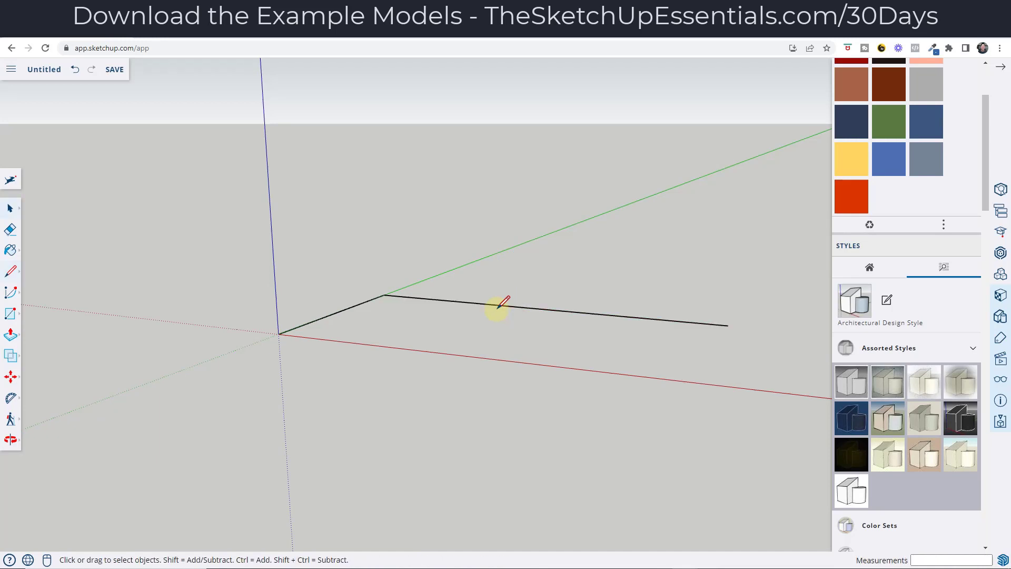
{"action": "triple_click", "coordinate": [373, 297]}
{"action": "key", "text": "Delete"}
- Draw 15' along green and 10' along red, then close the outline at the origin into a face
{"action": "key", "text": "l"}
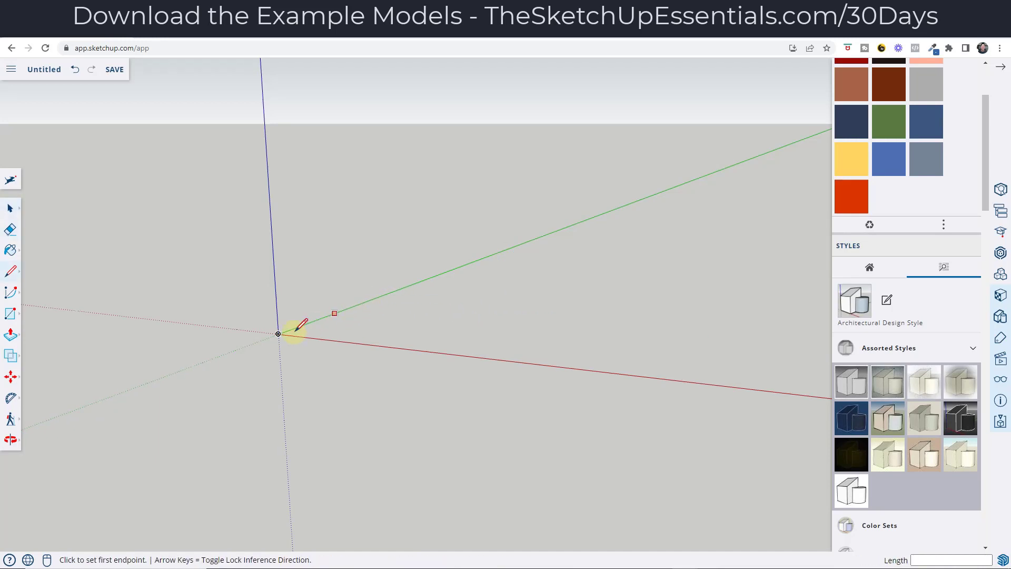
{"action": "left_click", "coordinate": [278, 333]}
{"action": "type", "text": "15'"}
{"action": "key", "text": "Return"}
{"action": "type", "text": "10'"}
{"action": "key", "text": "Return"}
{"action": "middle_click_drag", "start_coordinate": [642, 264], "coordinate": [698, 353]}
{"action": "key", "text": "Left"}
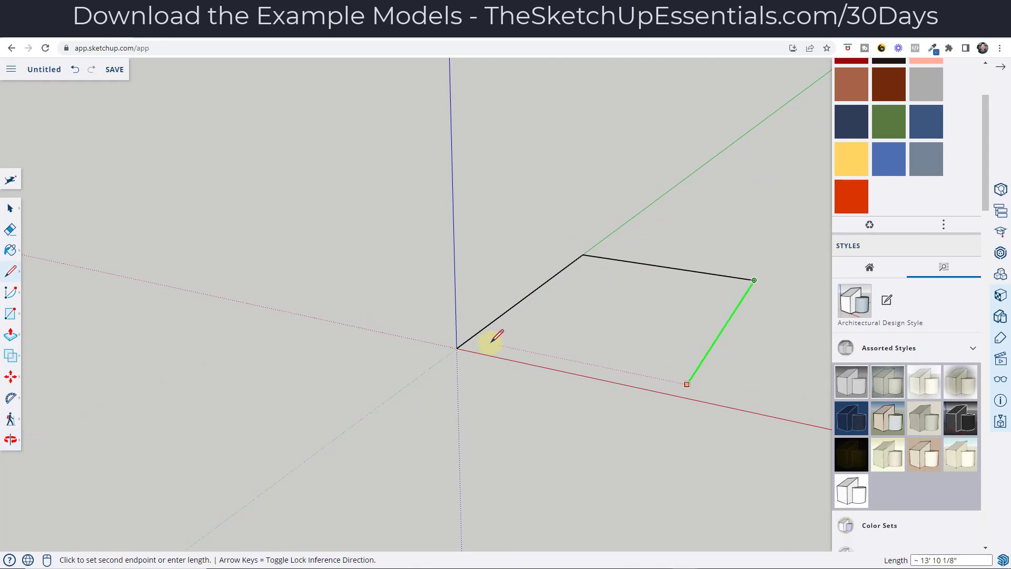
{"action": "left_click", "coordinate": [457, 348]}
{"action": "left_click", "coordinate": [457, 348]}
{"action": "middle_click_drag", "start_coordinate": [456, 348], "coordinate": [669, 327]}
{"action": "key", "text": "space"}
- Box-select the 15' by 10' floor face with its edges and Make Group
{"action": "right_click", "coordinate": [514, 259]}
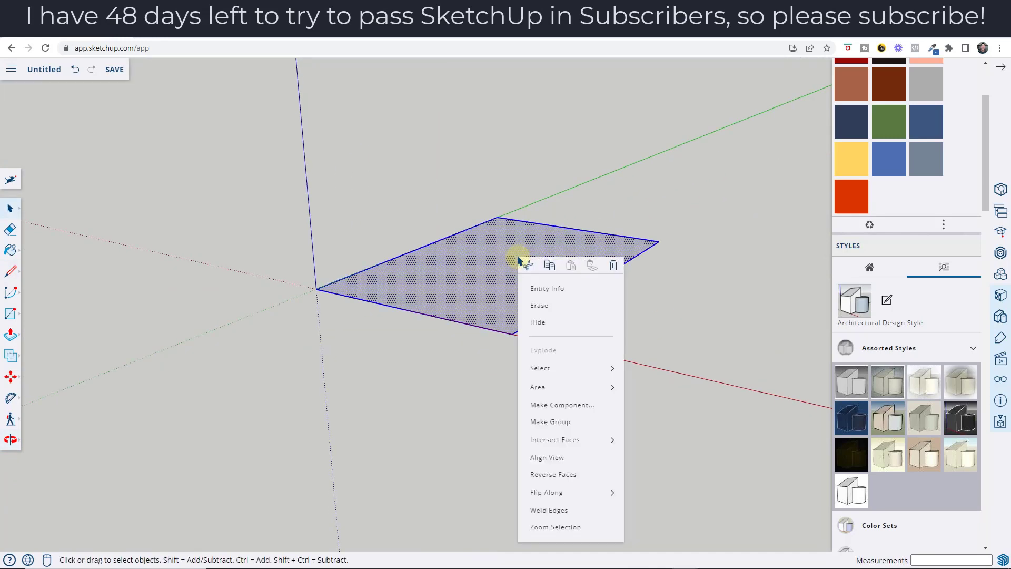
{"action": "key", "text": "Escape"}
{"action": "left_click_drag", "start_coordinate": [201, 156], "coordinate": [742, 425]}
{"action": "right_click", "coordinate": [532, 281]}
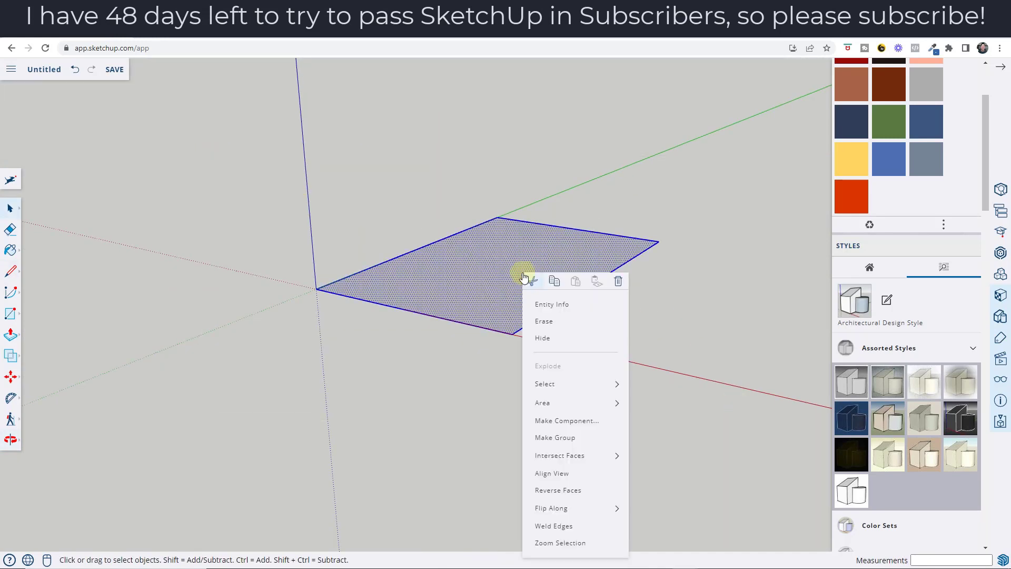
{"action": "left_click", "coordinate": [573, 444]}
{"action": "middle_click_drag", "start_coordinate": [508, 287], "coordinate": [507, 290]}
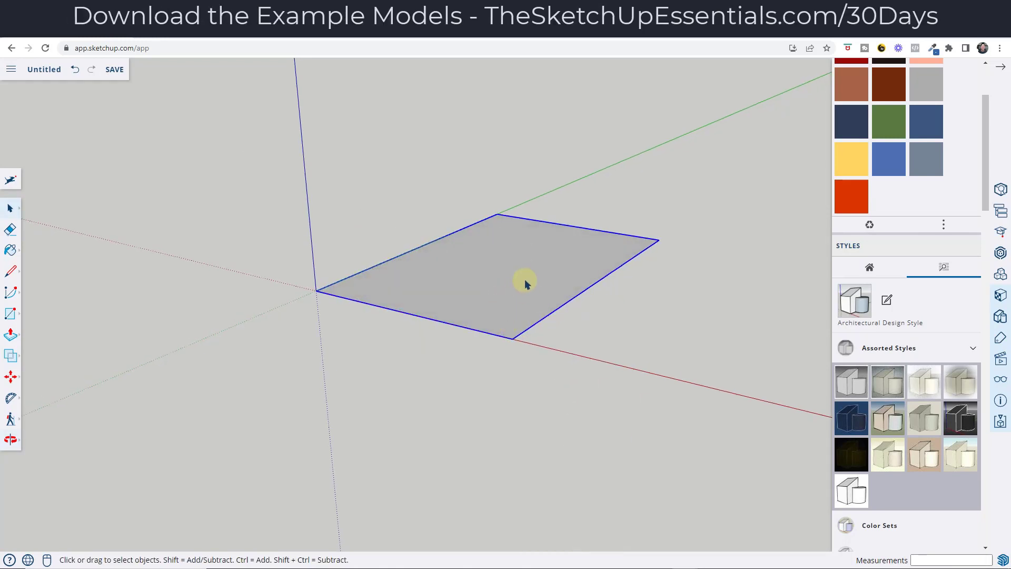
{"action": "middle_click_drag", "start_coordinate": [517, 261], "coordinate": [524, 271]}
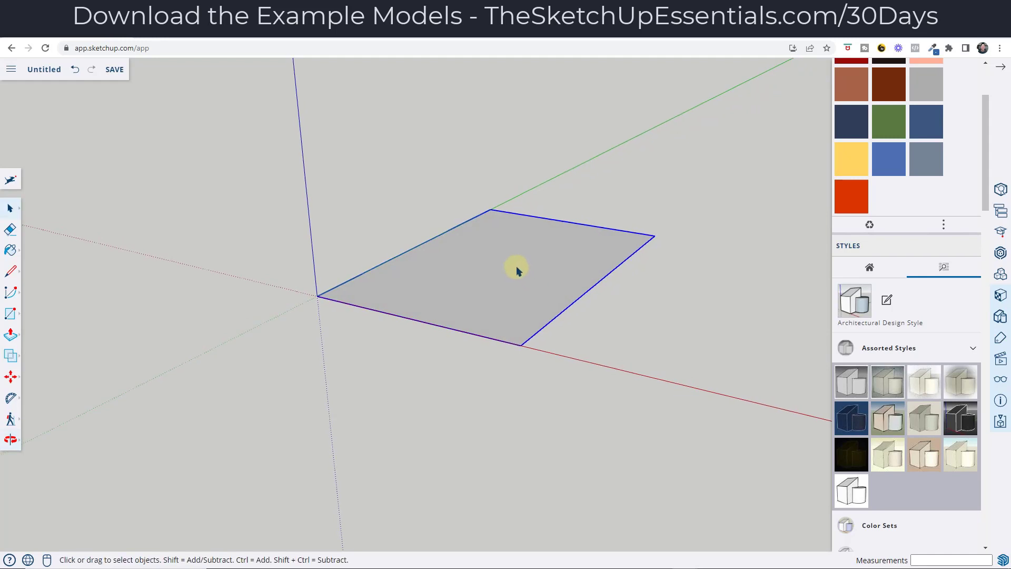
{"action": "middle_click_drag", "start_coordinate": [429, 295], "coordinate": [470, 285]}
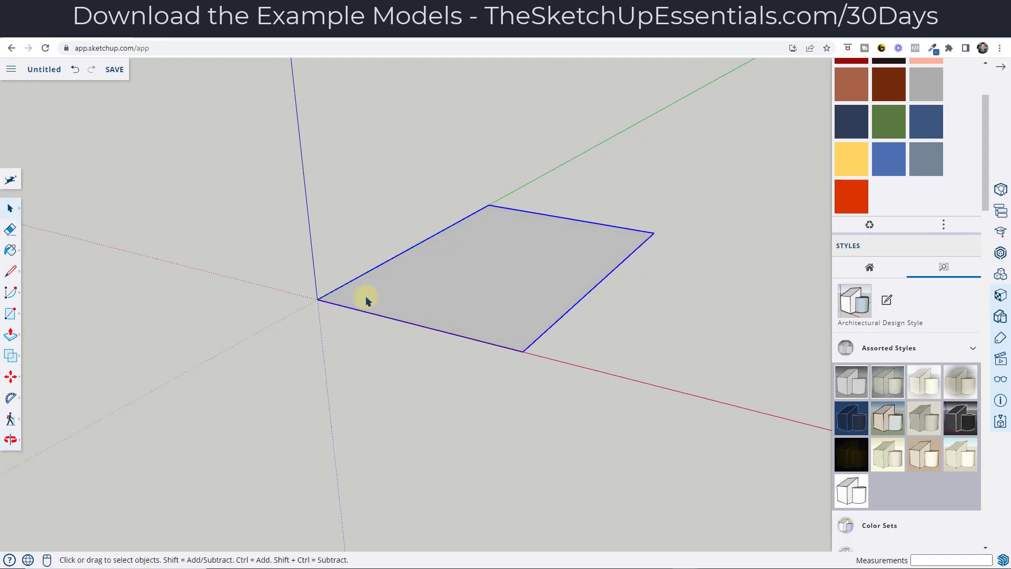
- Draw a rectangle over the floor group and offset it 5.5" inward
{"action": "key", "text": "r"}
{"action": "left_click", "coordinate": [317, 299]}
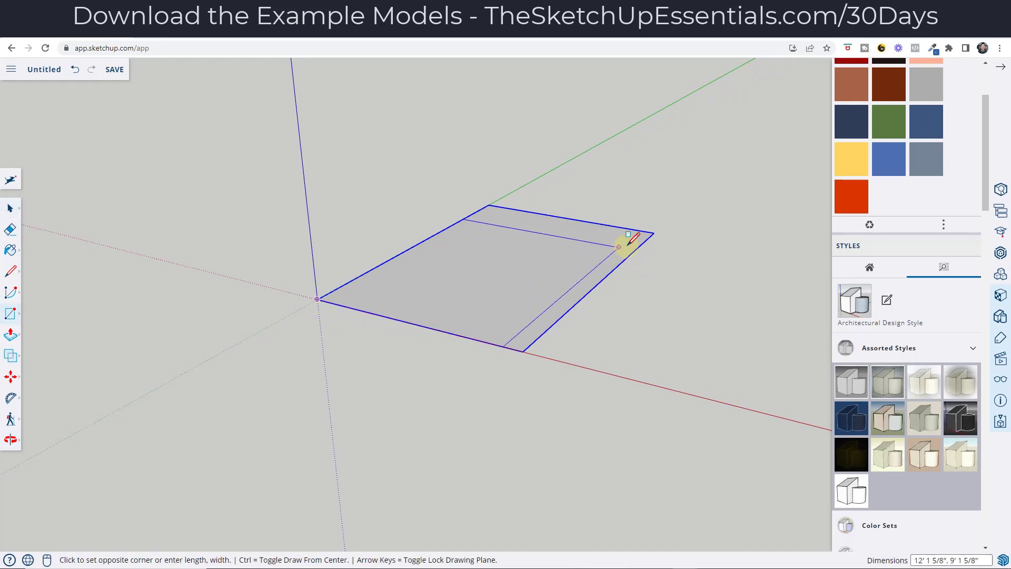
{"action": "left_click", "coordinate": [654, 232]}
{"action": "key", "text": "space"}
{"action": "key", "text": "f"}
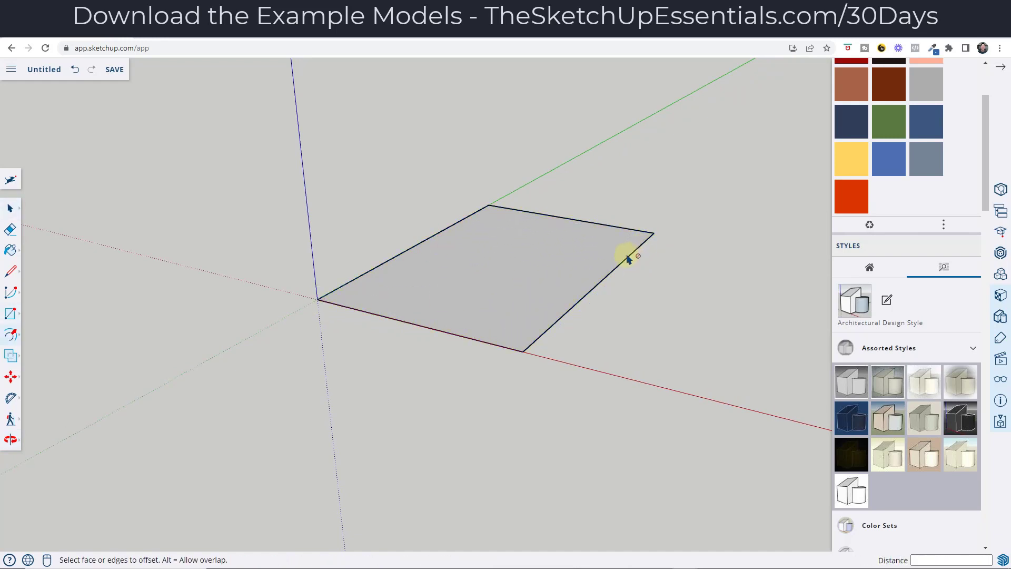
{"action": "left_click", "coordinate": [620, 262]}
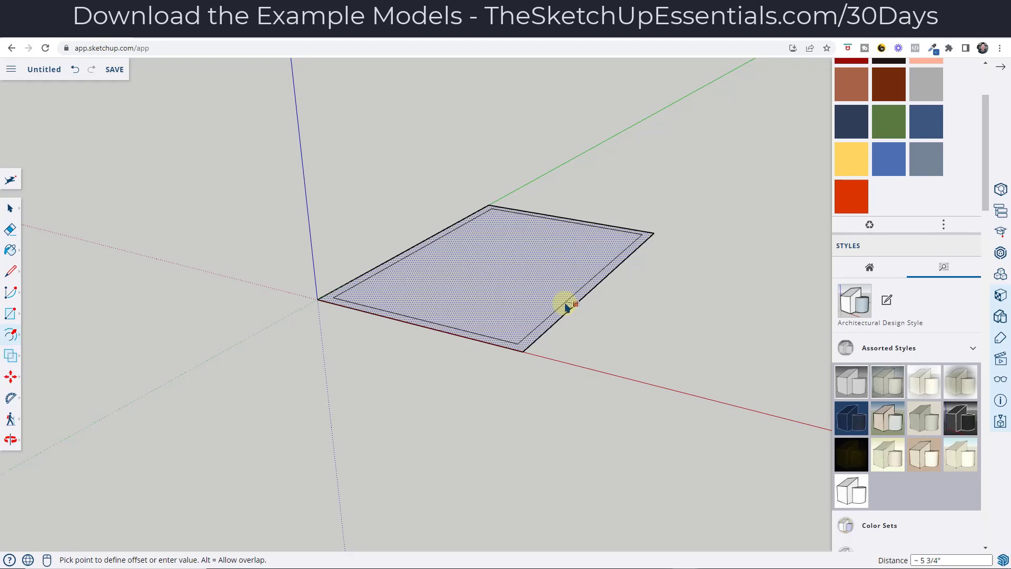
{"action": "type", "text": "5."}
{"action": "key", "text": "Return"}
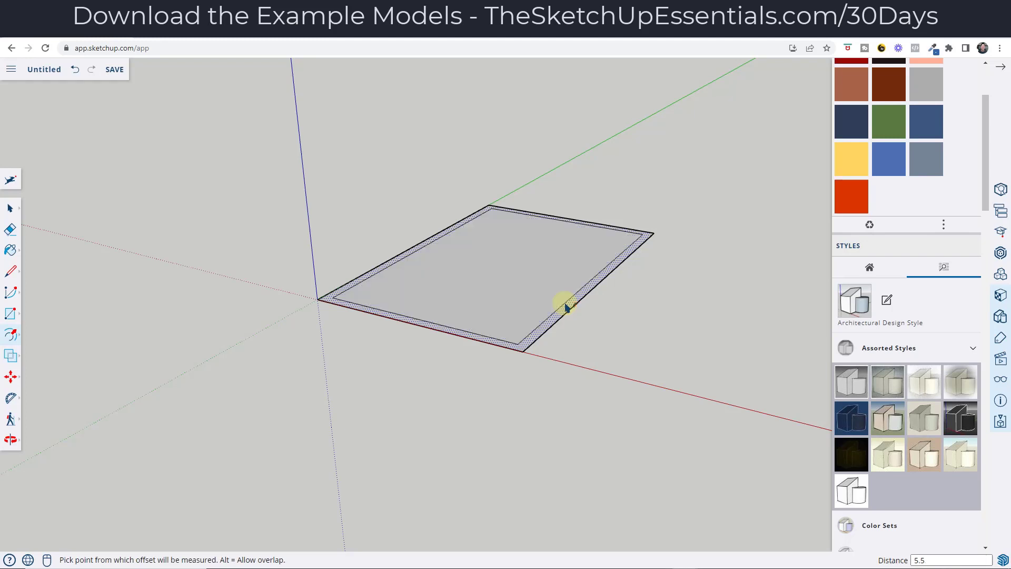
- Delete the inner face and push/pull the border ring up 1 1/2"
{"action": "key", "text": "space"}
{"action": "left_click", "coordinate": [540, 303]}
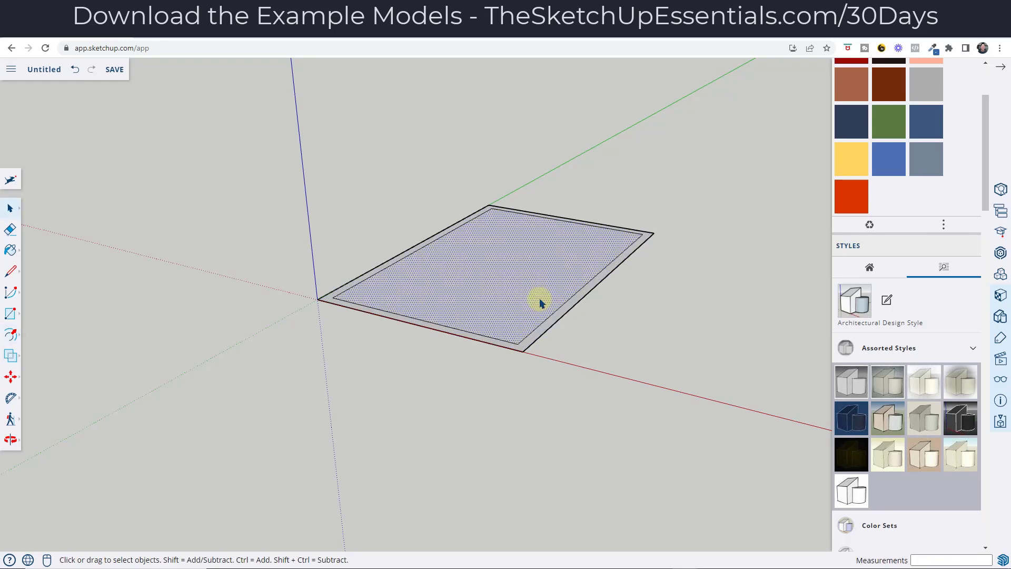
{"action": "key", "text": "Delete"}
{"action": "middle_click_drag", "start_coordinate": [530, 298], "coordinate": [500, 327]}
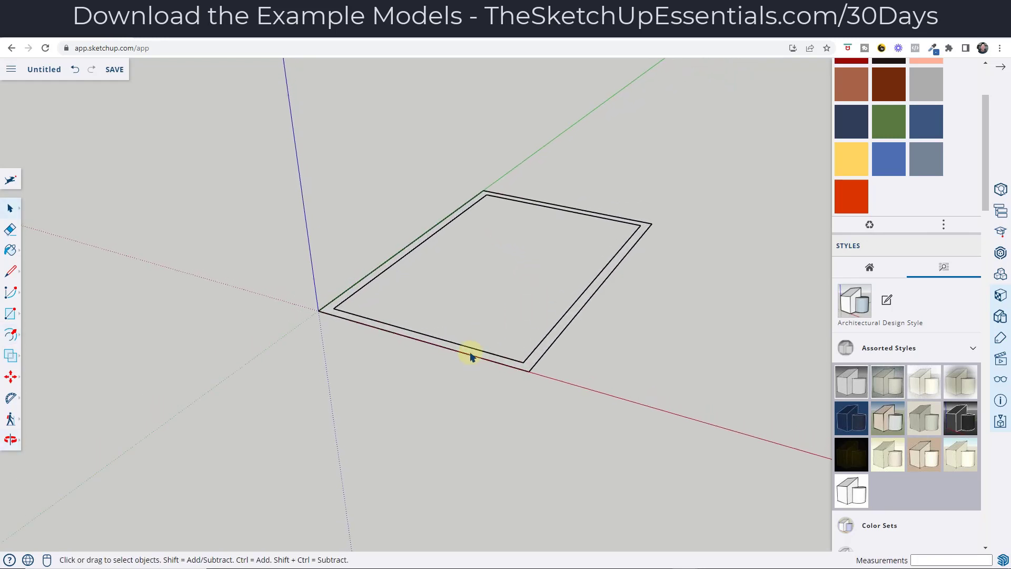
{"action": "key", "text": "p"}
{"action": "left_click", "coordinate": [539, 358]}
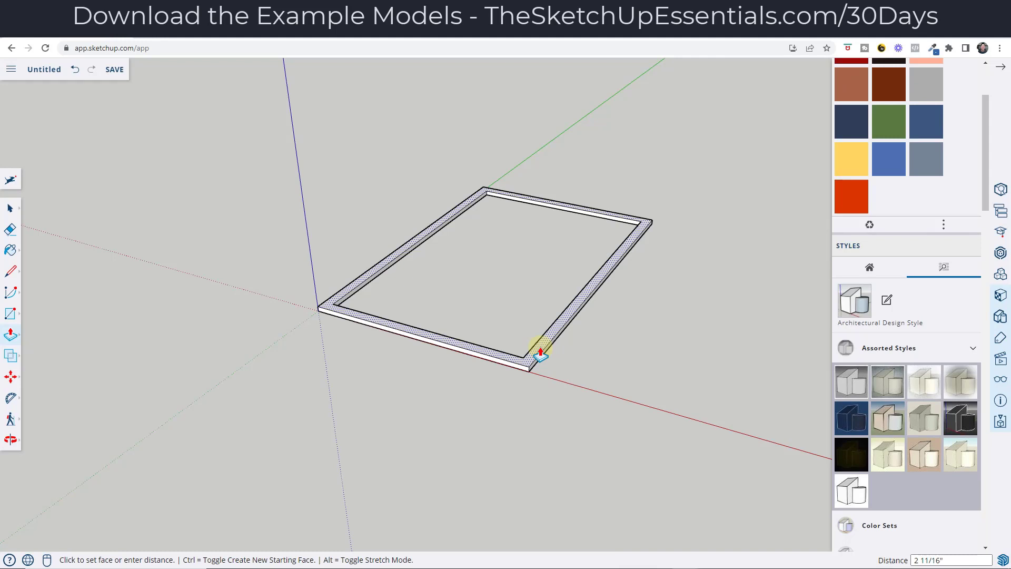
{"action": "key", "text": "Return"}
{"action": "key", "text": "space"}
{"action": "middle_click_drag", "start_coordinate": [496, 391], "coordinate": [553, 367]}
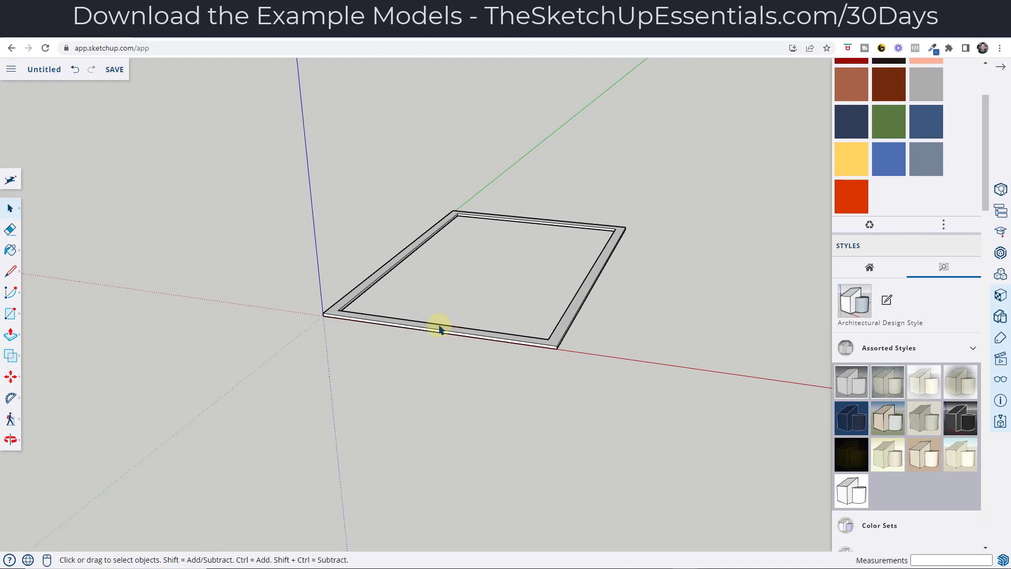
- Draw a dividing line across the front rim, after a few cancelled attempts
{"action": "scroll", "coordinate": [447, 337], "scroll_direction": "up", "scroll_amount": 3}
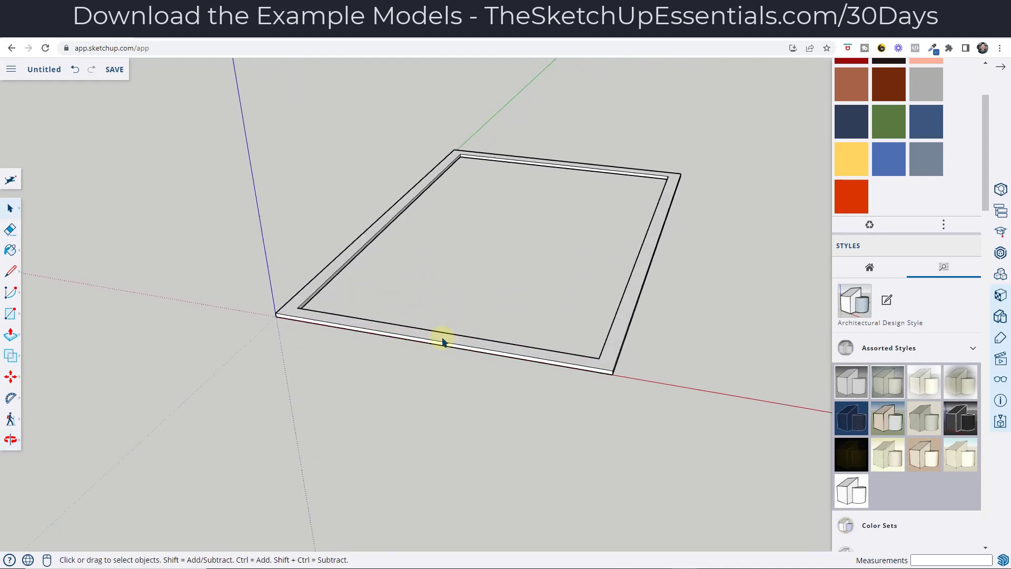
{"action": "key", "text": "l"}
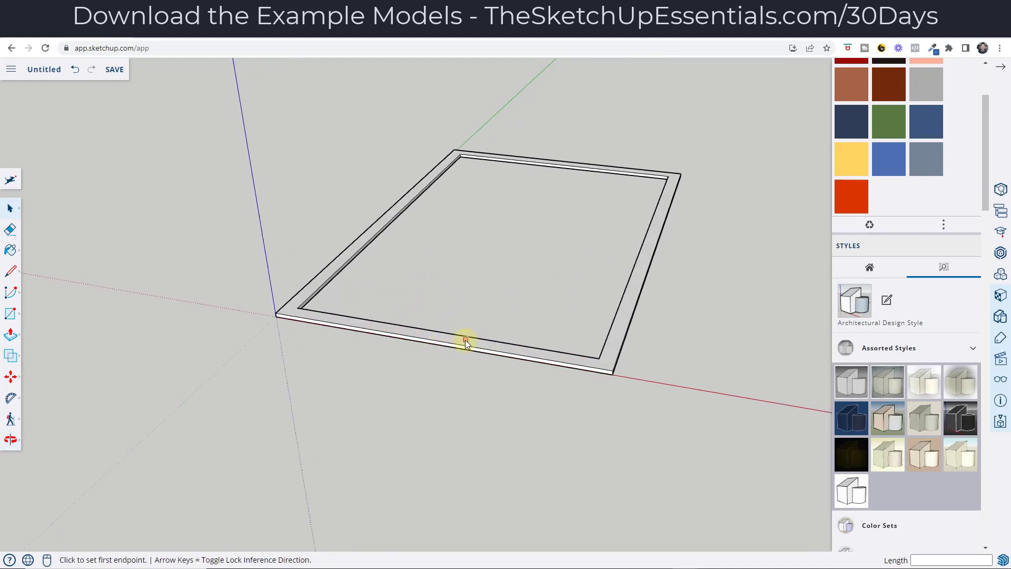
{"action": "left_click", "coordinate": [440, 332]}
{"action": "key", "text": "Escape"}
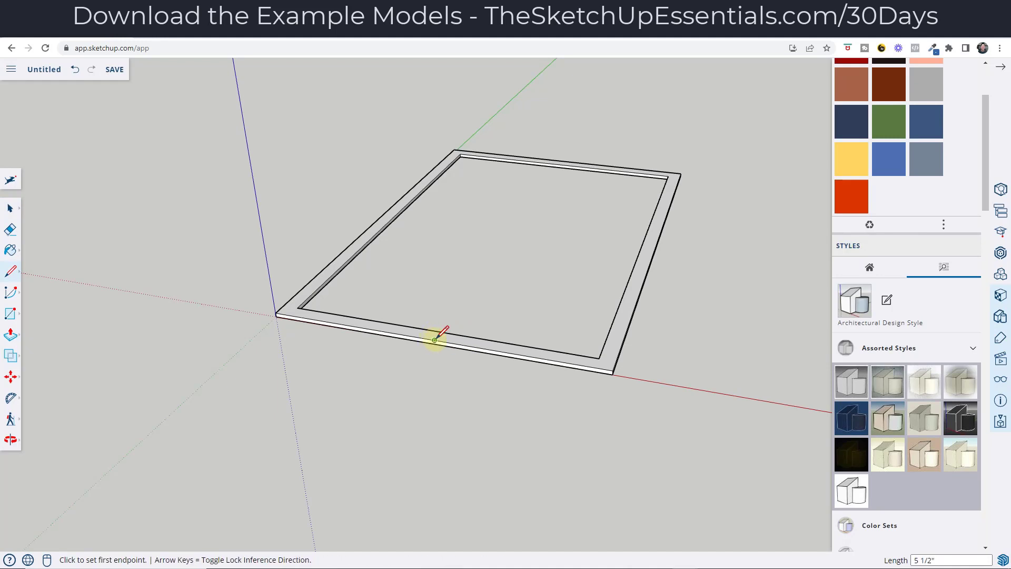
{"action": "left_click", "coordinate": [434, 340]}
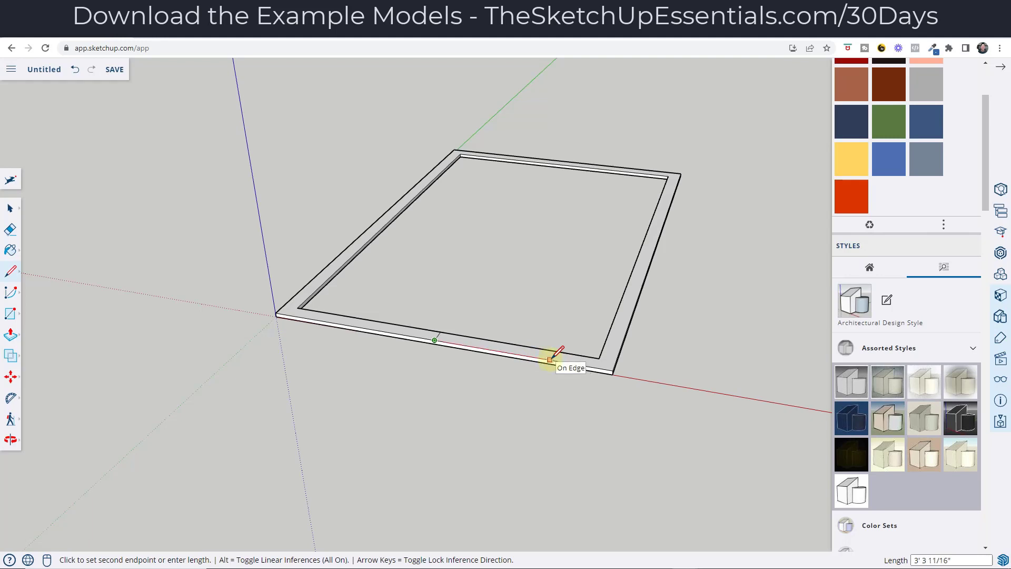
{"action": "key", "text": "Return"}
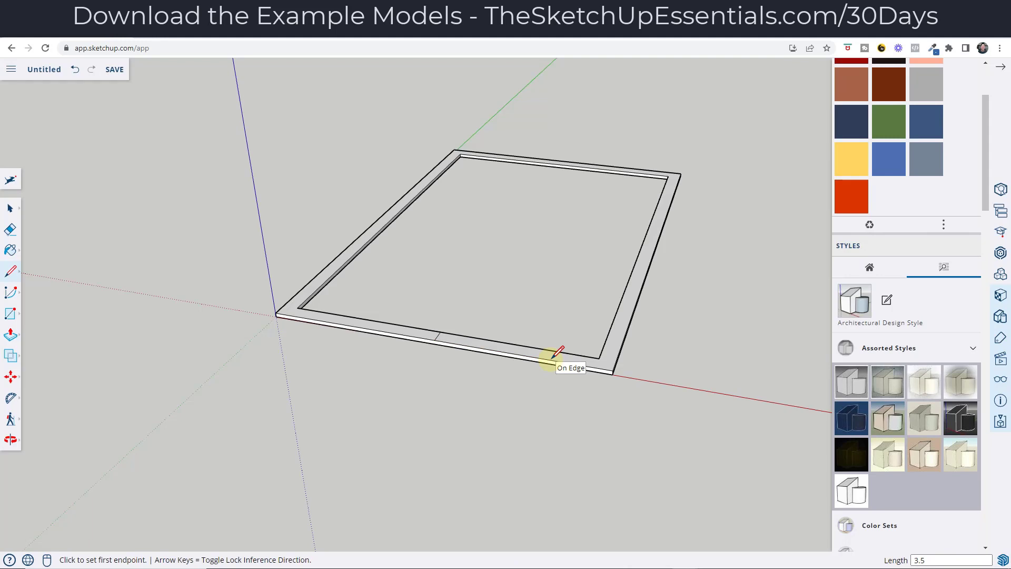
{"action": "left_click", "coordinate": [434, 339]}
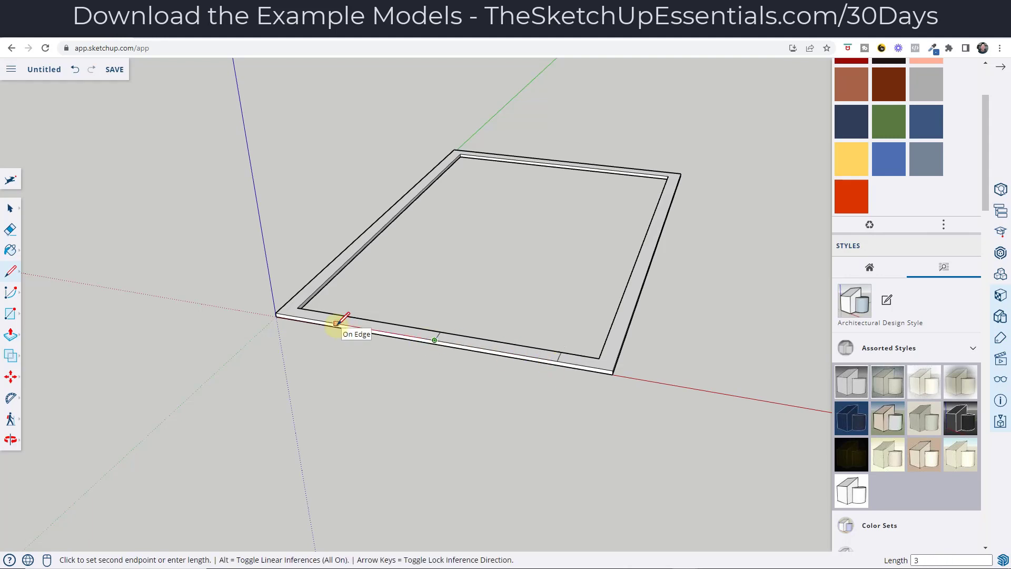
{"action": "key", "text": "Escape"}
{"action": "left_click", "coordinate": [322, 320]}
{"action": "left_click", "coordinate": [328, 313]}
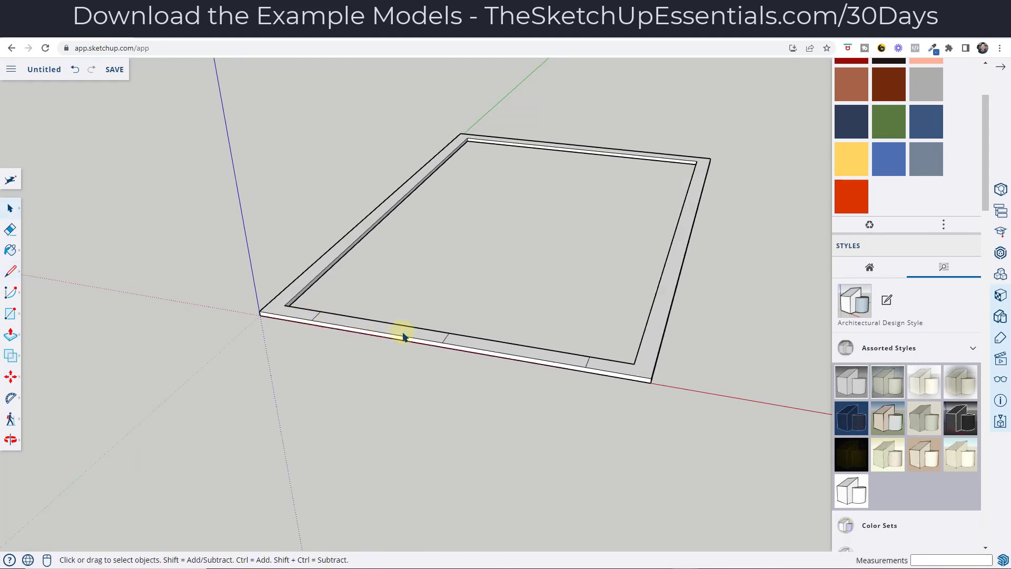
- Push the front rim segments through and erase the leftover edges, leaving corner stubs
{"action": "key", "text": "p"}
{"action": "left_click", "coordinate": [354, 326]}
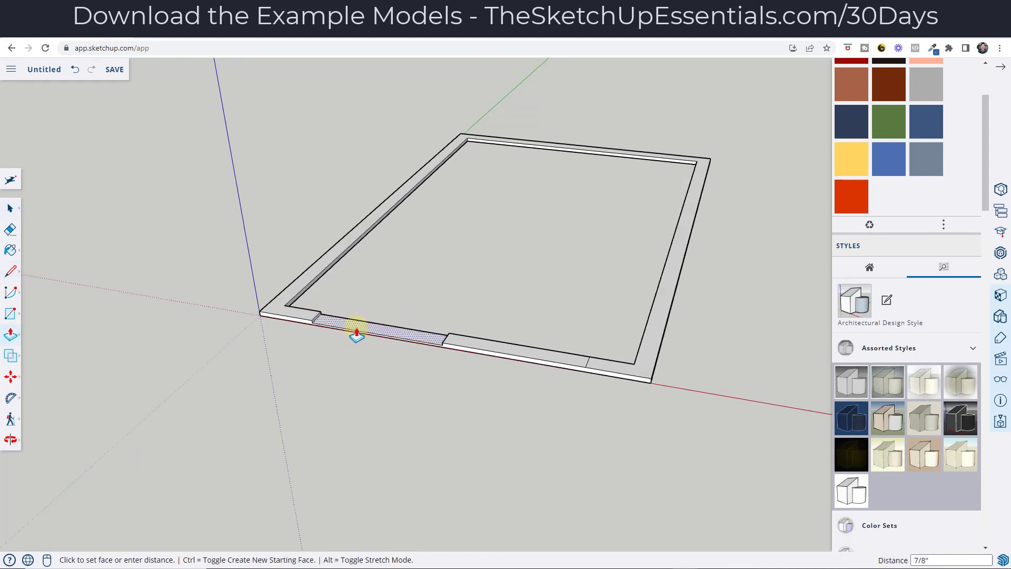
{"action": "left_click", "coordinate": [366, 332]}
{"action": "left_click", "coordinate": [476, 343]}
{"action": "left_click", "coordinate": [490, 358]}
{"action": "key", "text": "e"}
{"action": "left_click_drag", "start_coordinate": [442, 339], "coordinate": [416, 324]}
{"action": "mouse_move", "coordinate": [589, 380]}
{"action": "middle_mouse_down"}
{"action": "mouse_move", "coordinate": [526, 338]}
{"action": "mouse_move", "coordinate": [386, 323]}
{"action": "middle_mouse_up"}
{"action": "key", "text": "space"}
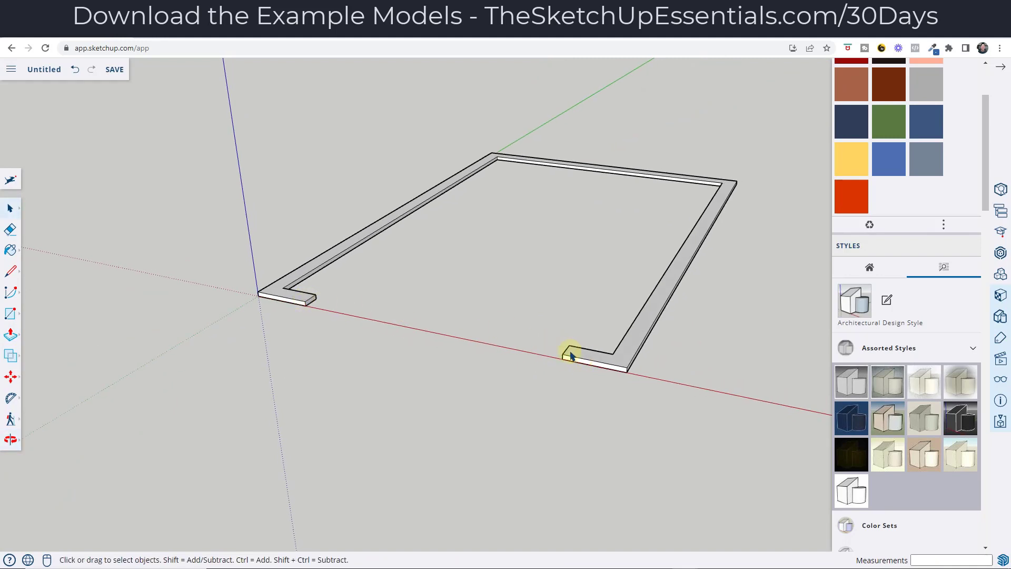
- Triple-click the notched rim frame and Make Group from its context menu
{"action": "triple_click", "coordinate": [652, 315]}
{"action": "right_click", "coordinate": [652, 316]}
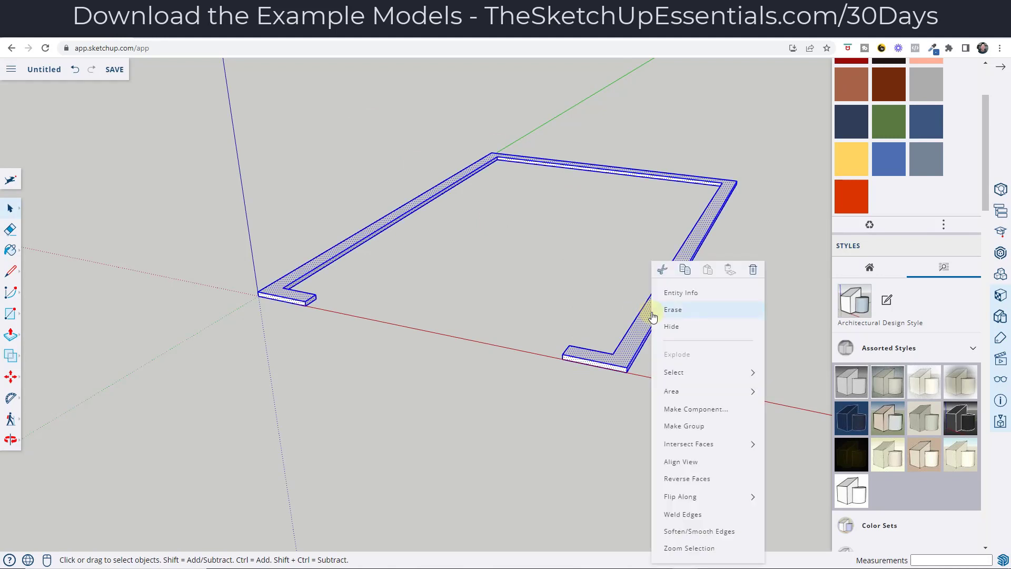
{"action": "left_click", "coordinate": [685, 426]}
{"action": "middle_click_drag", "start_coordinate": [541, 326], "coordinate": [609, 361]}
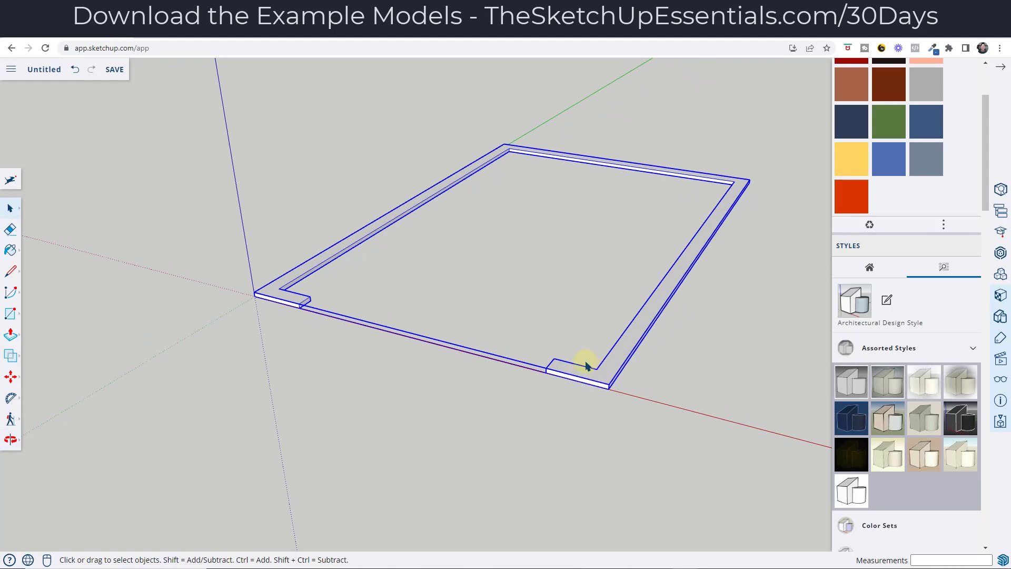
{"action": "scroll", "coordinate": [581, 366], "scroll_direction": "up", "scroll_amount": 4}
- Draw a 1.5" line across the front rim corner and pull the face up 8'
{"action": "key", "text": "l"}
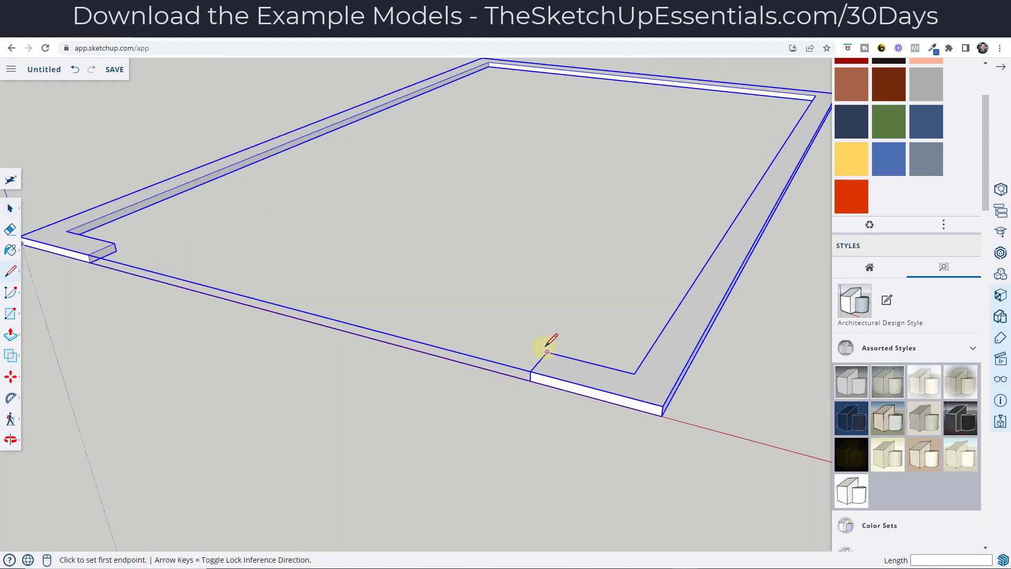
{"action": "left_click", "coordinate": [548, 351]}
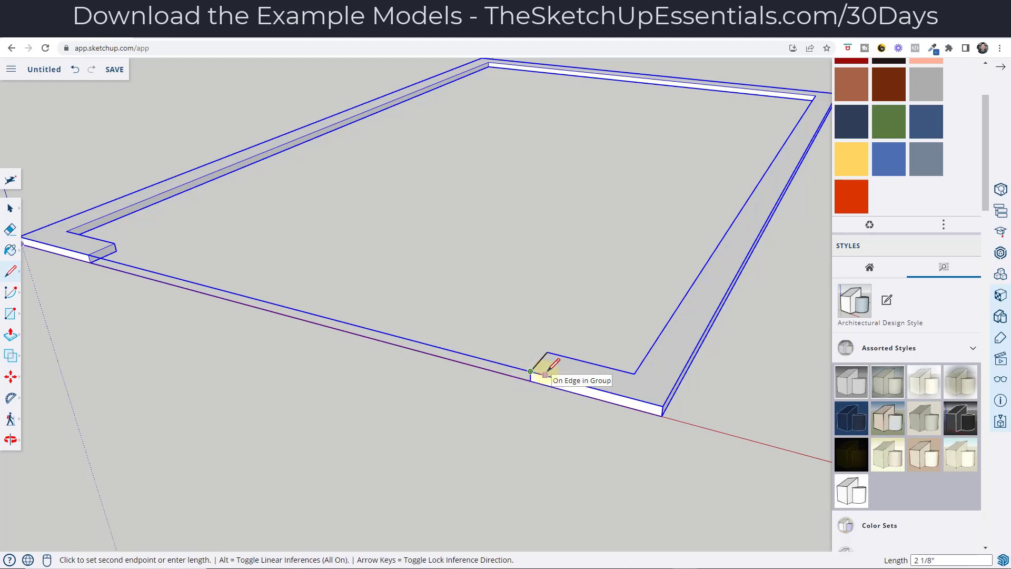
{"action": "type", "text": "1.5"}
{"action": "key", "text": "Return"}
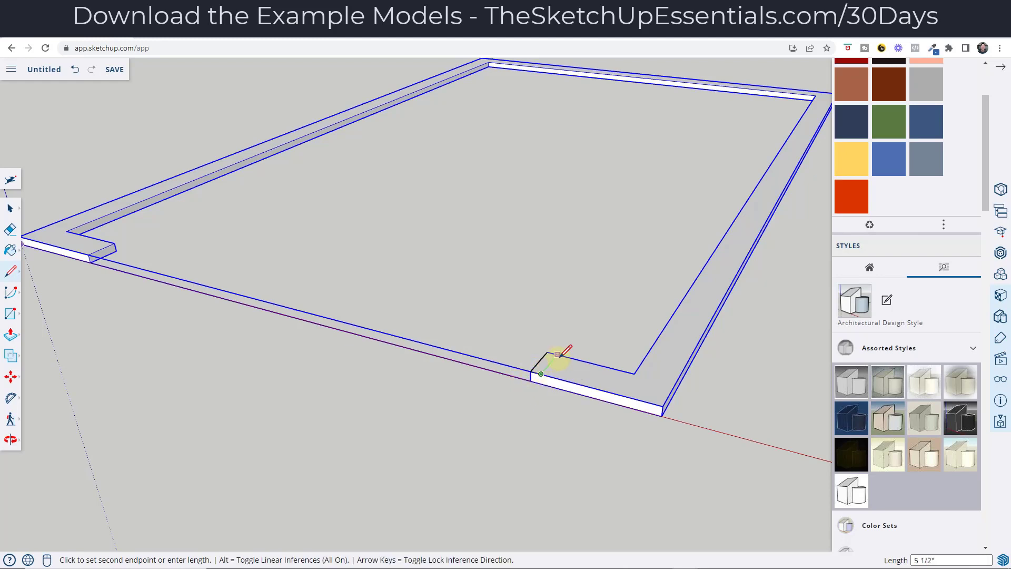
{"action": "key", "text": "space"}
{"action": "key", "text": "p"}
{"action": "left_click", "coordinate": [541, 356]}
{"action": "scroll", "coordinate": [541, 316], "scroll_direction": "down", "scroll_amount": 5}
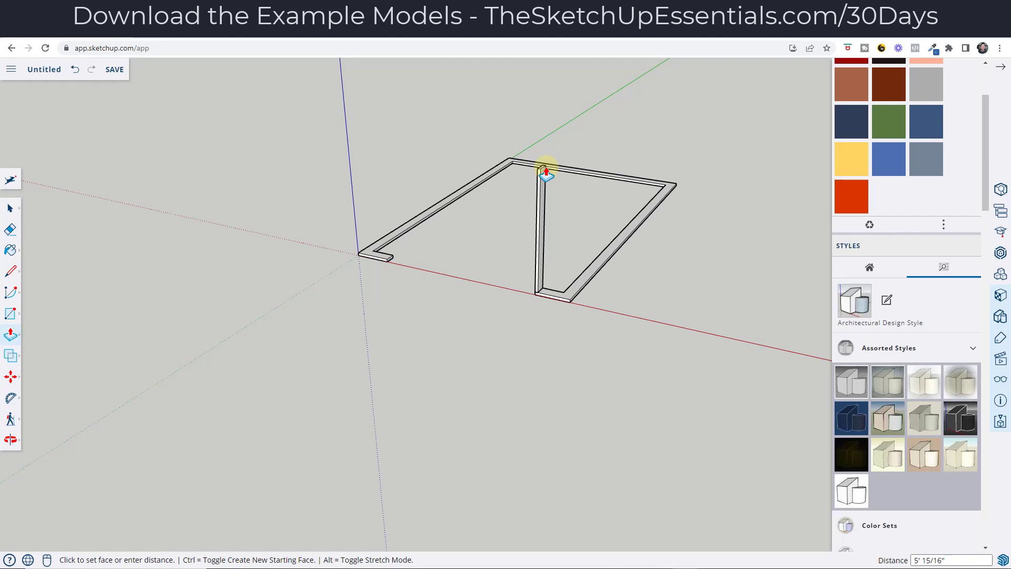
{"action": "key", "text": "Return"}
{"action": "key", "text": "space"}
{"action": "scroll", "coordinate": [587, 237], "scroll_direction": "down", "scroll_amount": 3}
- Select the post and make it a component named '2 x 6 Vertical'
{"action": "left_click_drag", "start_coordinate": [528, 160], "coordinate": [558, 342]}
{"action": "right_click", "coordinate": [544, 244]}
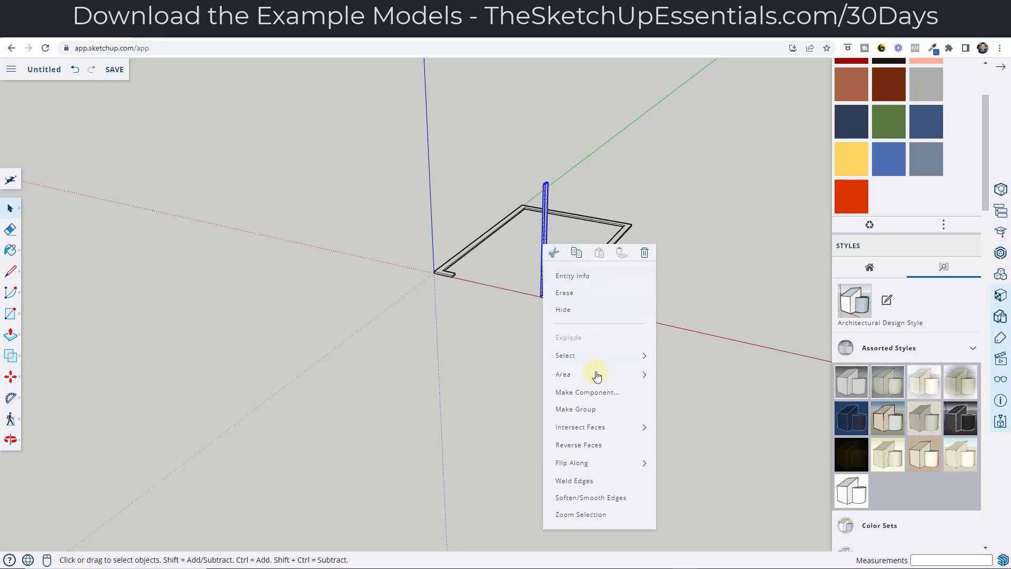
{"action": "left_click", "coordinate": [597, 390]}
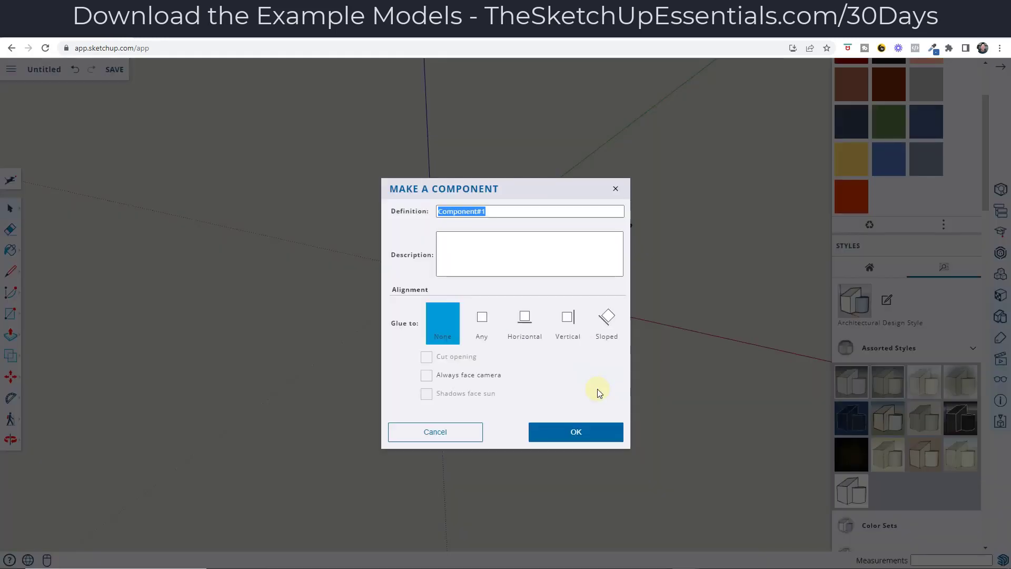
{"action": "type", "text": "2 x 6 Vertical"}
{"action": "key", "text": "Return"}
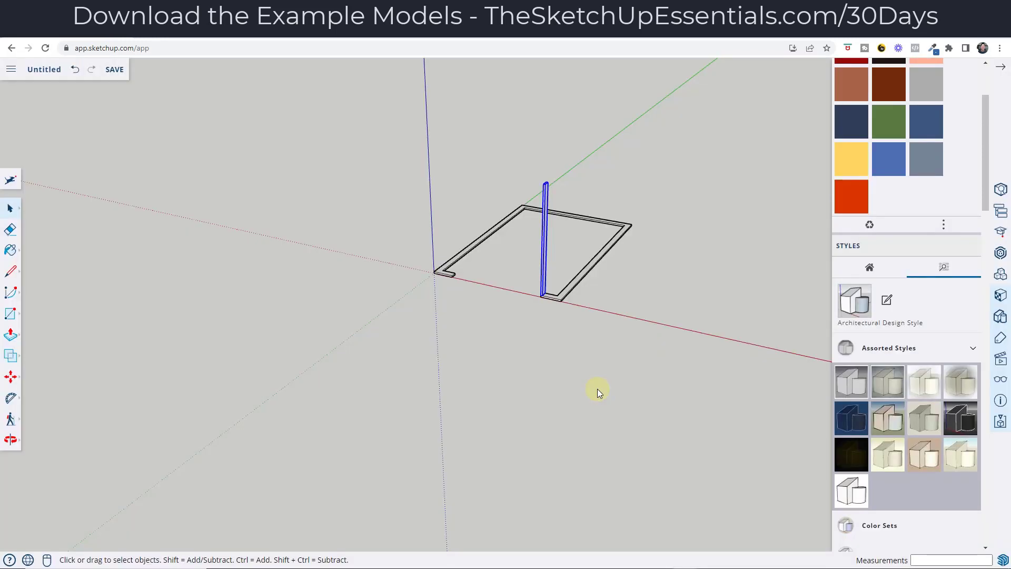
{"action": "scroll", "coordinate": [642, 351], "scroll_direction": "up", "scroll_amount": 5}
- Start a Ctrl-move copy of the post, then cancel it and reorient the view
{"action": "mouse_move", "coordinate": [582, 271]}
{"action": "middle_mouse_down"}
{"action": "mouse_move", "coordinate": [564, 271]}
{"action": "mouse_move", "coordinate": [594, 273]}
{"action": "middle_mouse_up"}
{"action": "key", "text": "m"}
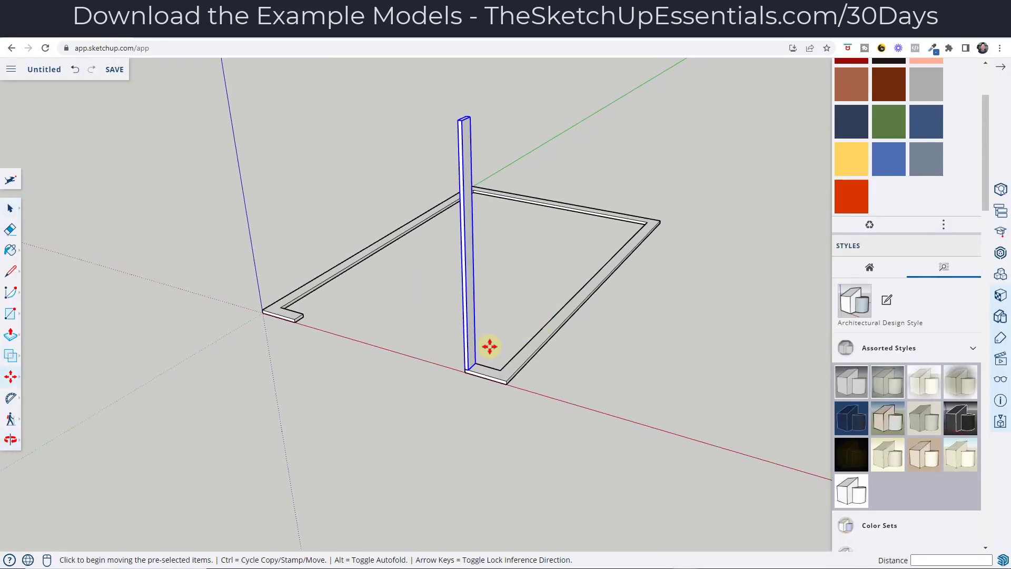
{"action": "scroll", "coordinate": [479, 361], "scroll_direction": "up", "scroll_amount": 3}
{"action": "scroll", "coordinate": [449, 385], "scroll_direction": "up", "scroll_amount": 2}
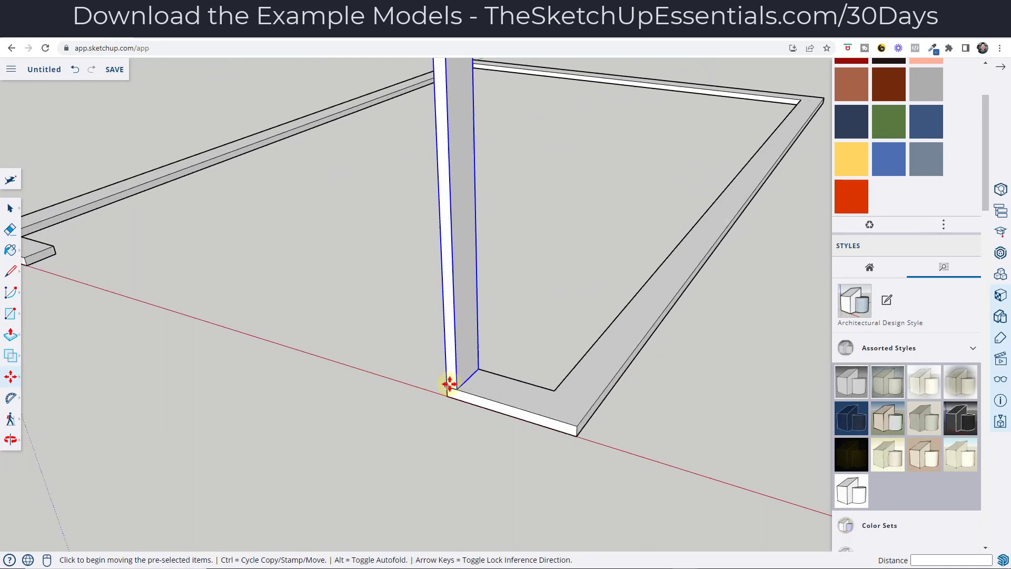
{"action": "key", "text": "ctrl"}
{"action": "left_click", "coordinate": [446, 386]}
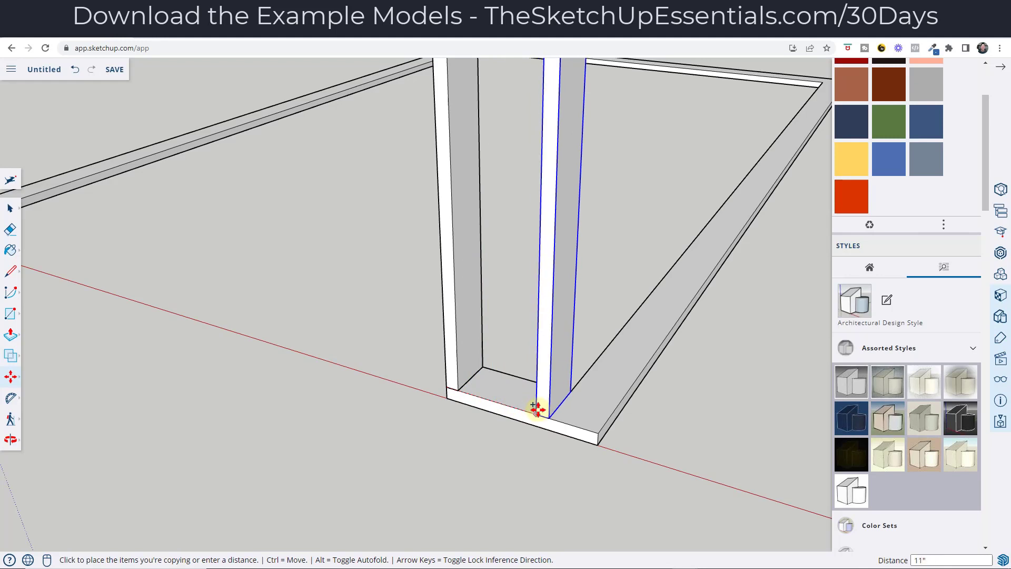
{"action": "key", "text": "space"}
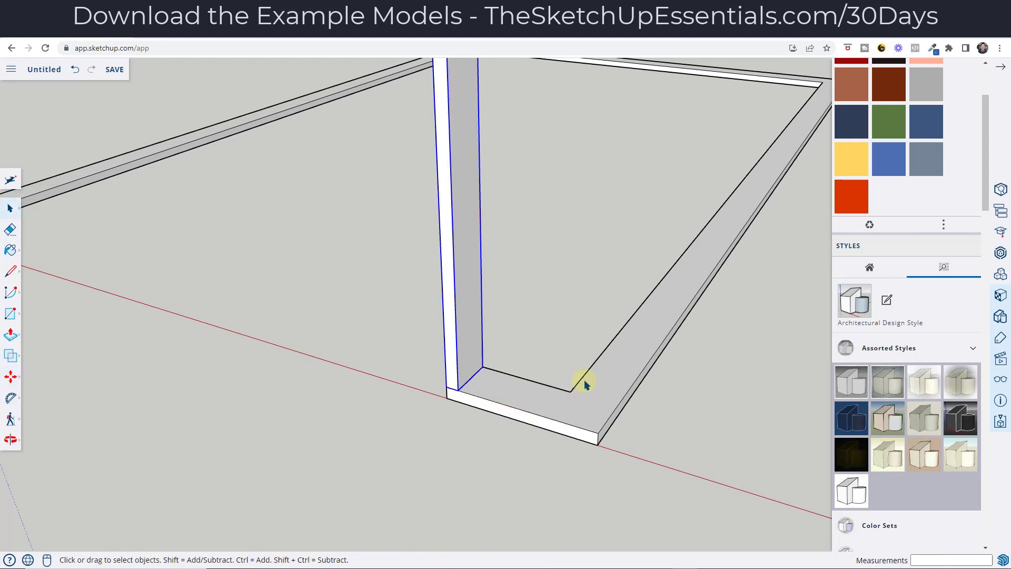
{"action": "scroll", "coordinate": [606, 384], "scroll_direction": "up", "scroll_amount": 2}
{"action": "middle_click_drag", "start_coordinate": [625, 384], "coordinate": [431, 355]}
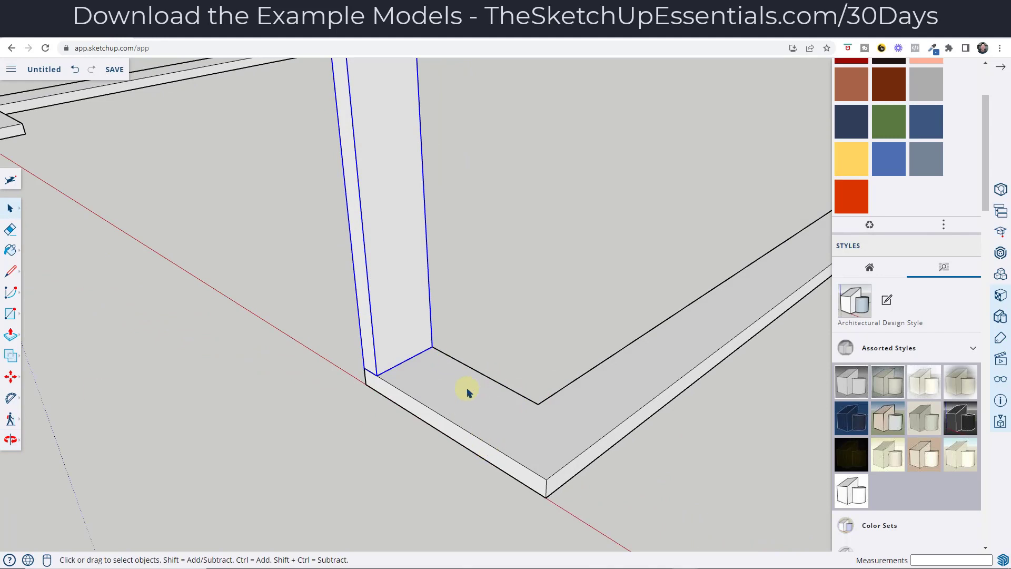
- Copy the post from its corner to the rim endpoint beside the original
{"action": "key", "text": "m"}
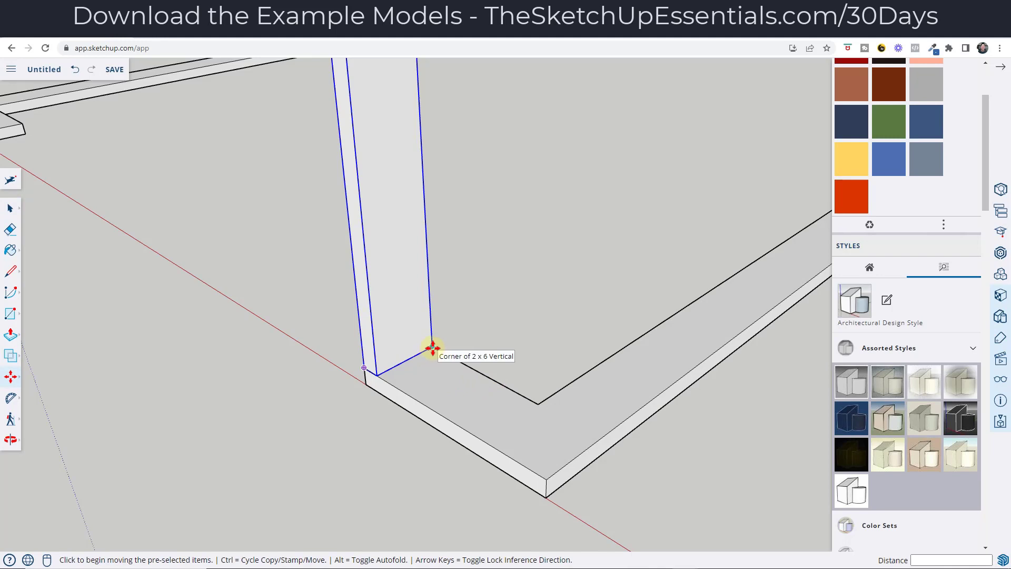
{"action": "key", "text": "ctrl"}
{"action": "left_click", "coordinate": [432, 348]}
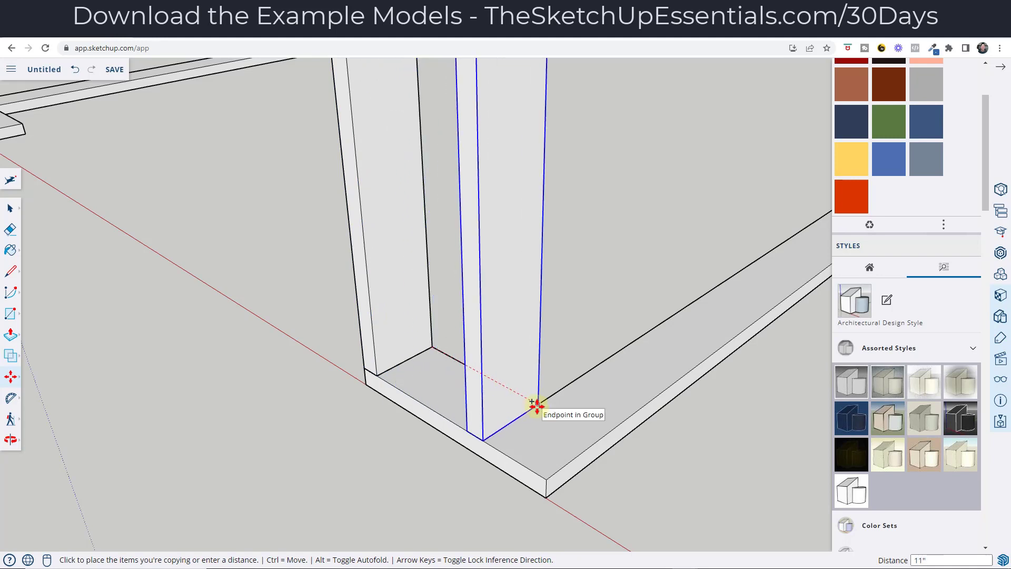
{"action": "left_click", "coordinate": [536, 406]}
{"action": "middle_click_drag", "start_coordinate": [677, 409], "coordinate": [632, 399]}
- Make a 90° rotated copy of the post about its corner
{"action": "key", "text": "q"}
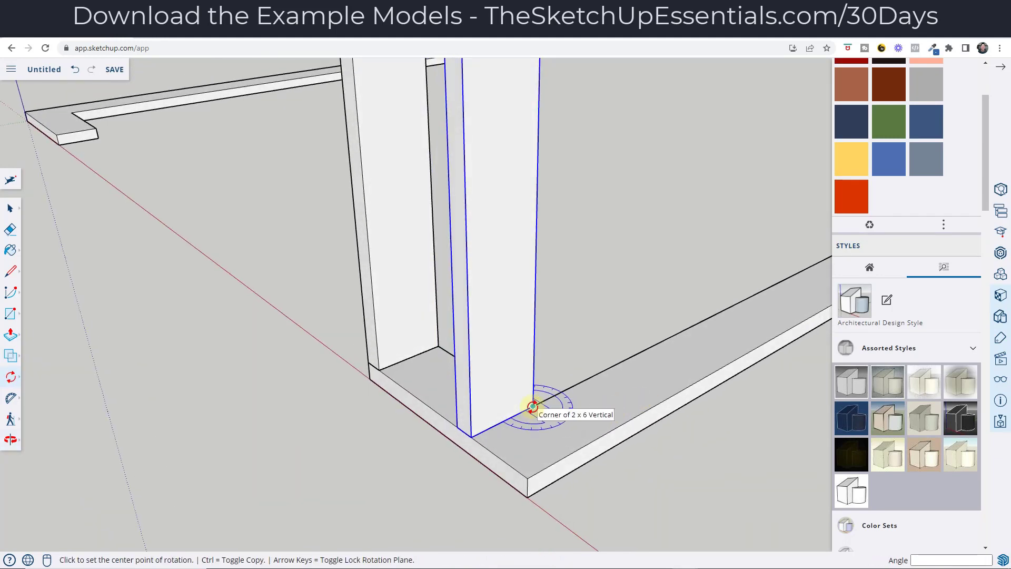
{"action": "left_click", "coordinate": [532, 411]}
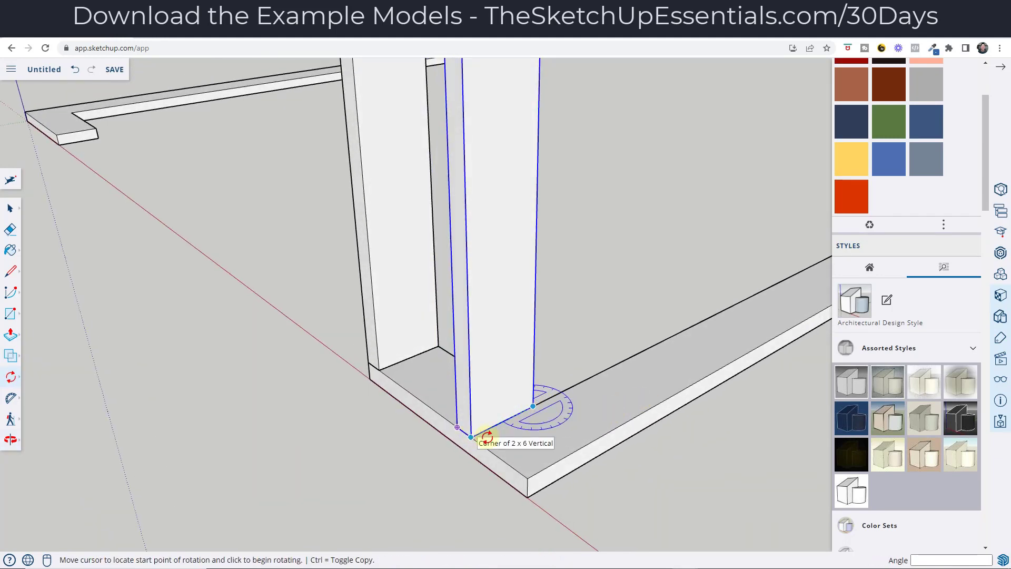
{"action": "left_click", "coordinate": [471, 437]}
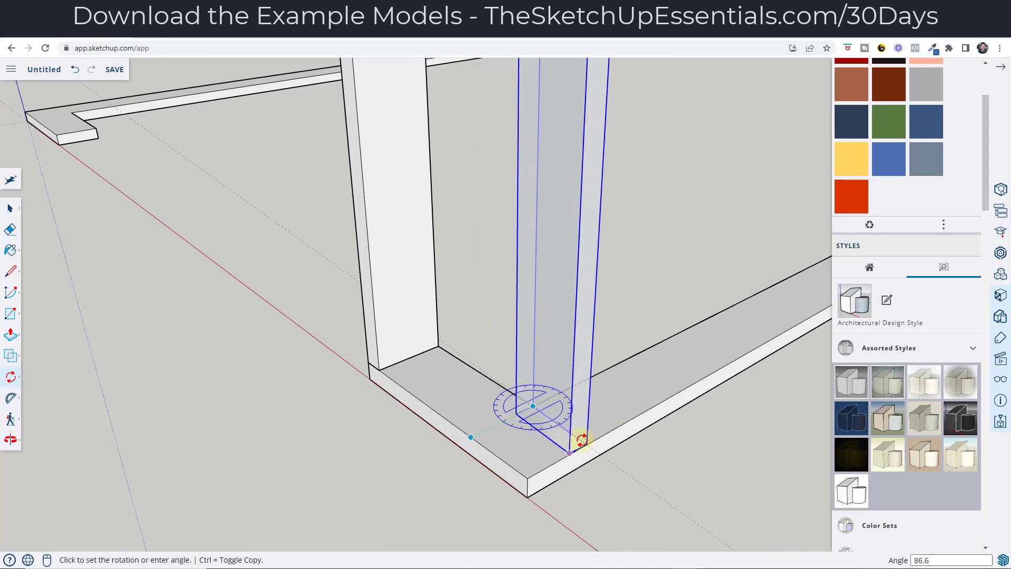
{"action": "key", "text": "ctrl"}
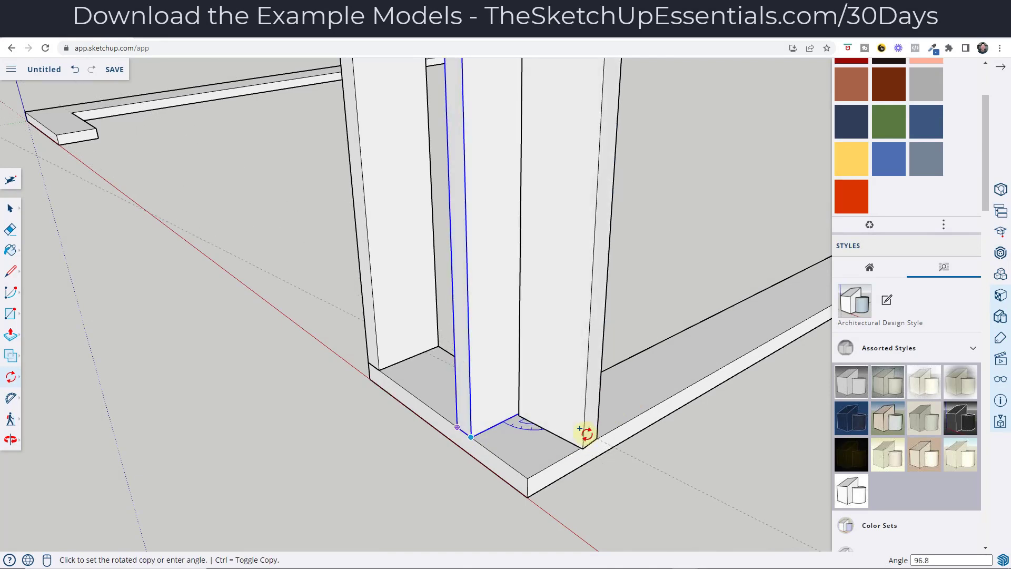
{"action": "left_click", "coordinate": [577, 435]}
{"action": "middle_click_drag", "start_coordinate": [641, 419], "coordinate": [507, 418]}
{"action": "key", "text": "space"}
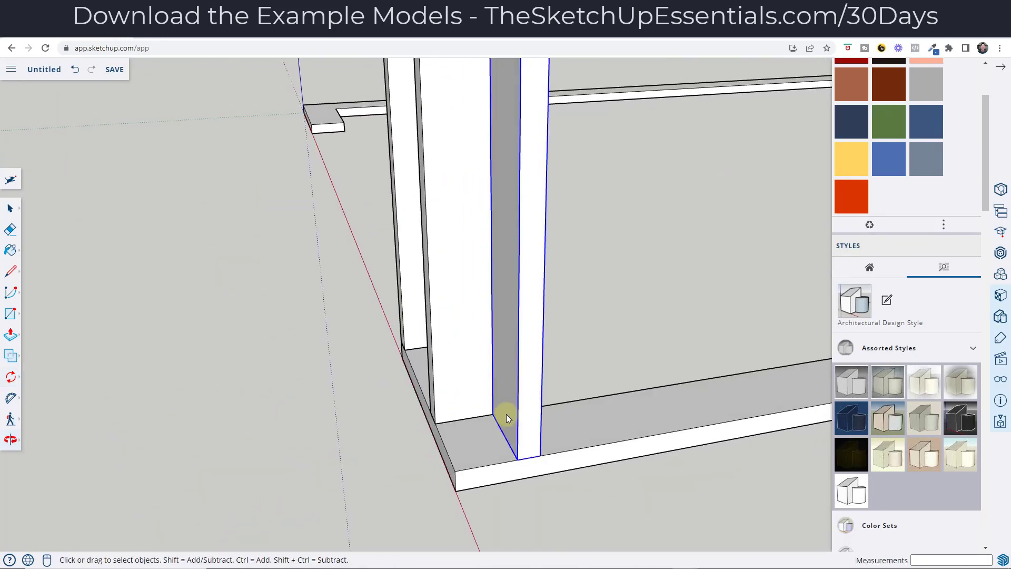
- Move the rotated post 1 1/2" over
{"action": "key", "text": "m"}
{"action": "left_click", "coordinate": [489, 414]}
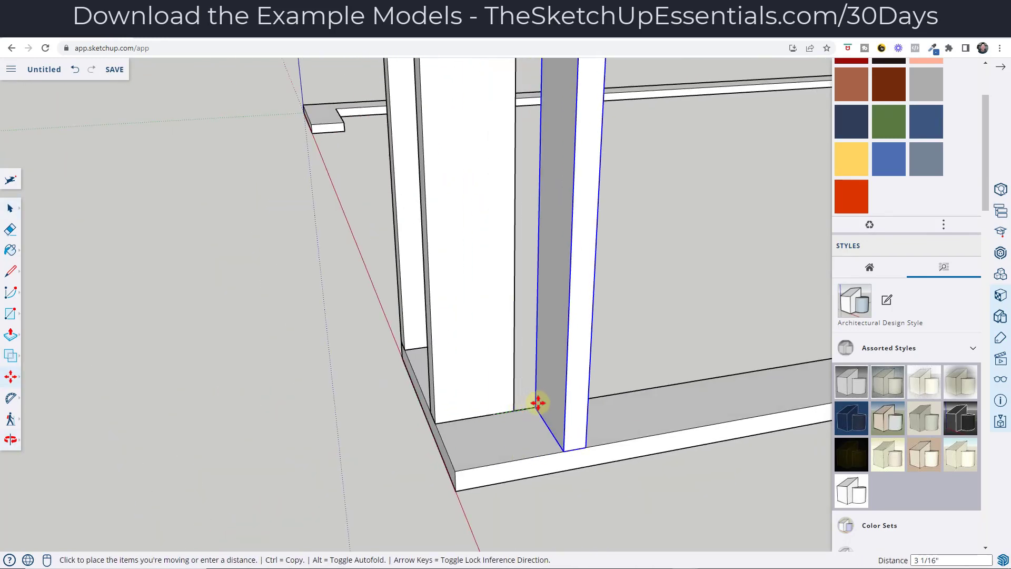
{"action": "left_click", "coordinate": [514, 413]}
{"action": "scroll", "coordinate": [497, 419], "scroll_direction": "down", "scroll_amount": 5}
{"action": "middle_click_drag", "start_coordinate": [494, 419], "coordinate": [515, 413]}
{"action": "key", "text": "space"}
{"action": "scroll", "coordinate": [510, 421], "scroll_direction": "up", "scroll_amount": 5}
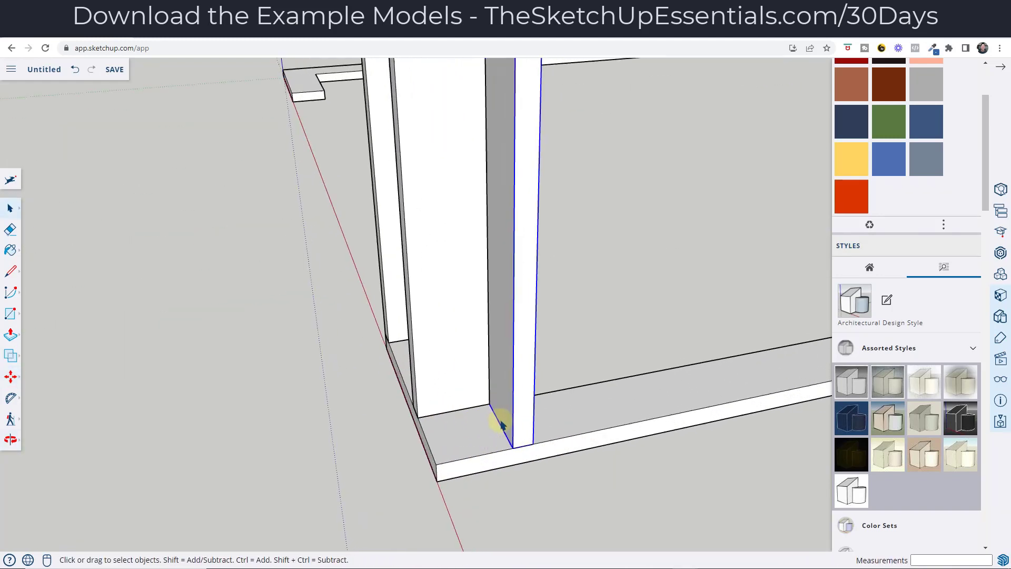
- Copy a post 4" to the left at the rim corner
{"action": "key", "text": "m"}
{"action": "key", "text": "ctrl"}
{"action": "left_click", "coordinate": [513, 448]}
{"action": "left_click", "coordinate": [456, 458]}
{"action": "key", "text": "space"}
{"action": "scroll", "coordinate": [478, 459], "scroll_direction": "down", "scroll_amount": 5}
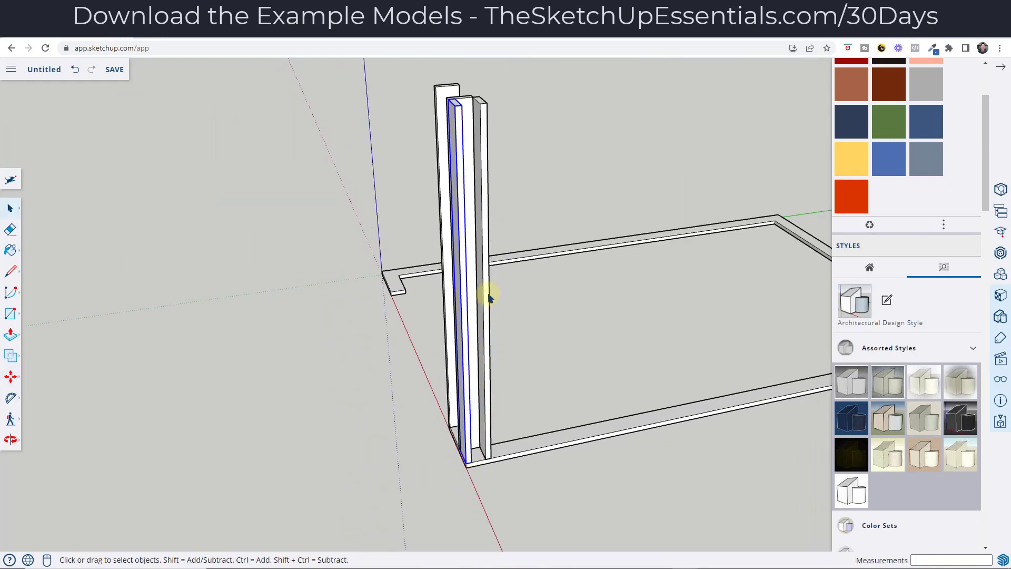
- Copy the stud 12" along the long wall's bottom plate
{"action": "middle_click_drag", "start_coordinate": [546, 318], "coordinate": [468, 295]}
{"action": "scroll", "coordinate": [491, 343], "scroll_direction": "down", "scroll_amount": 3}
{"action": "scroll", "coordinate": [469, 362], "scroll_direction": "up", "scroll_amount": 2}
{"action": "scroll", "coordinate": [560, 401], "scroll_direction": "down", "scroll_amount": 3}
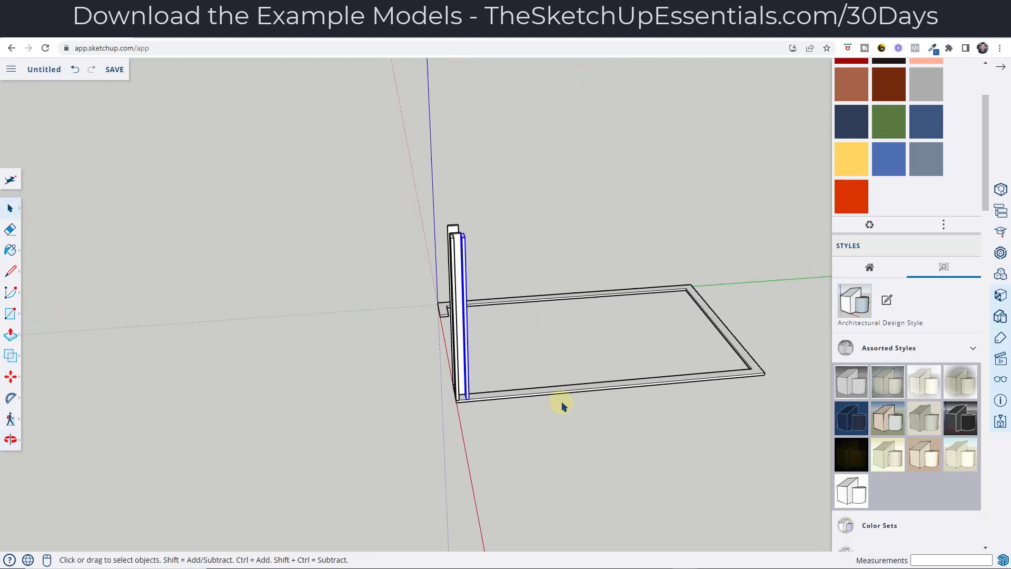
{"action": "scroll", "coordinate": [559, 402], "scroll_direction": "up", "scroll_amount": 2}
{"action": "key", "text": "m"}
{"action": "scroll", "coordinate": [442, 397], "scroll_direction": "up", "scroll_amount": 5}
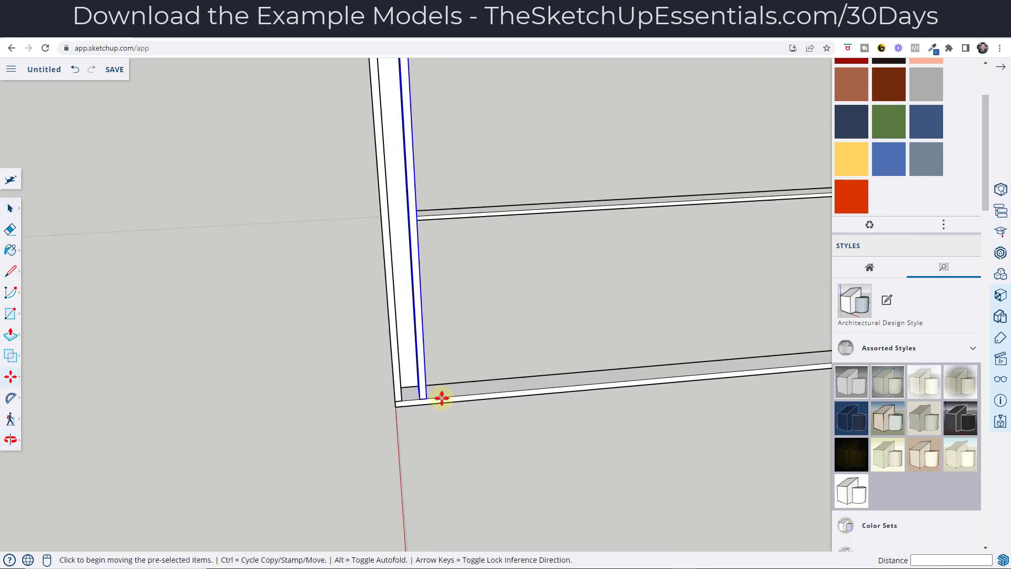
{"action": "key", "text": "ctrl"}
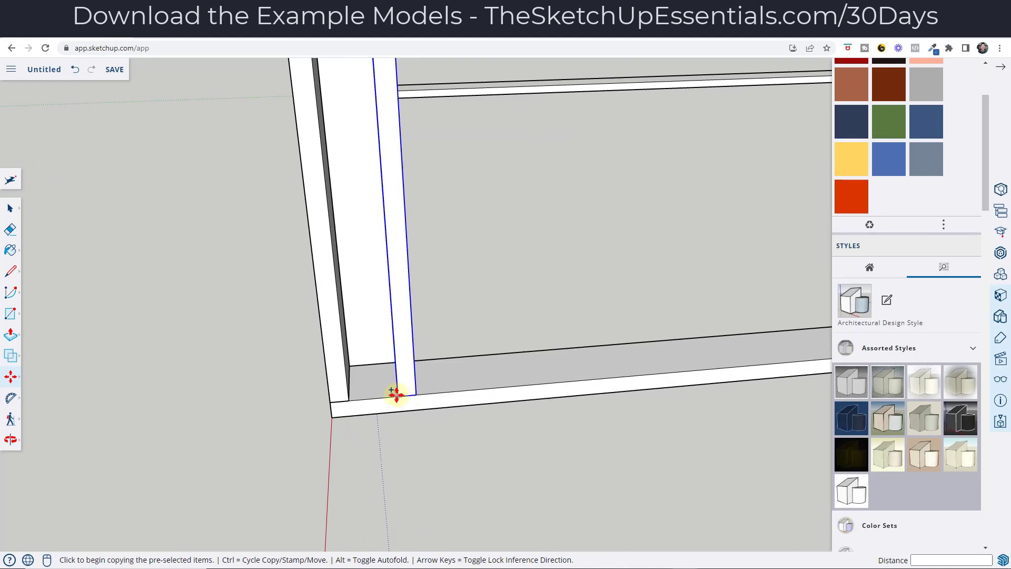
{"action": "left_click", "coordinate": [396, 395]}
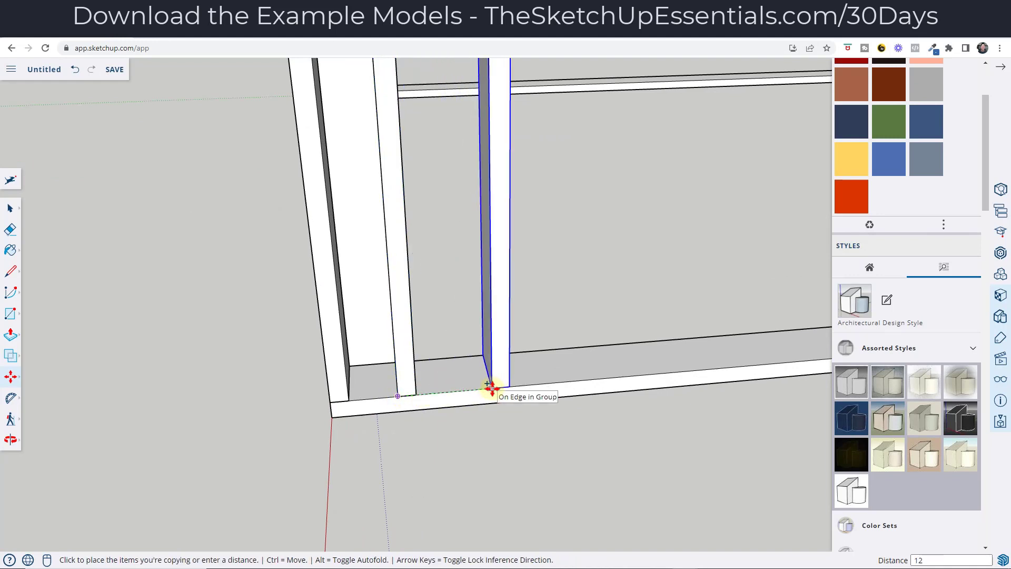
{"action": "key", "text": "Return"}
- Array the stud copy *15, then correct it to *14
{"action": "scroll", "coordinate": [421, 411], "scroll_direction": "down", "scroll_amount": 10}
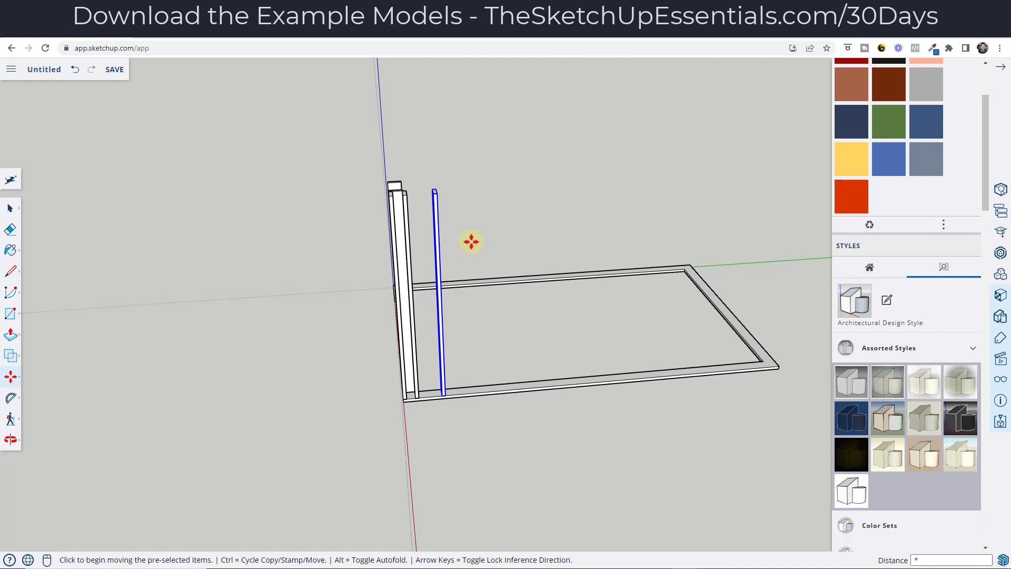
{"action": "key", "text": "Return"}
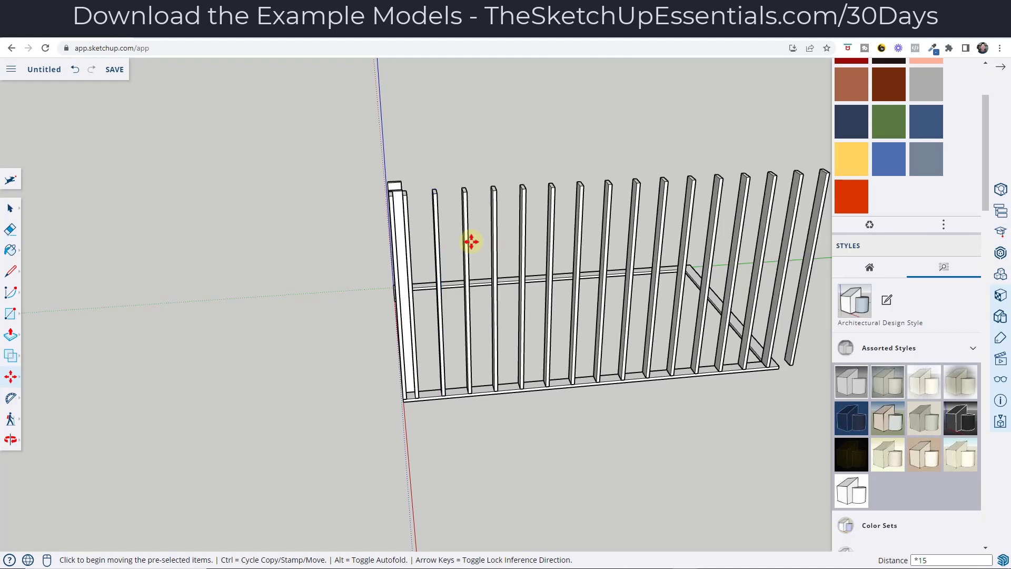
{"action": "type", "text": "*14"}
{"action": "key", "text": "Return"}
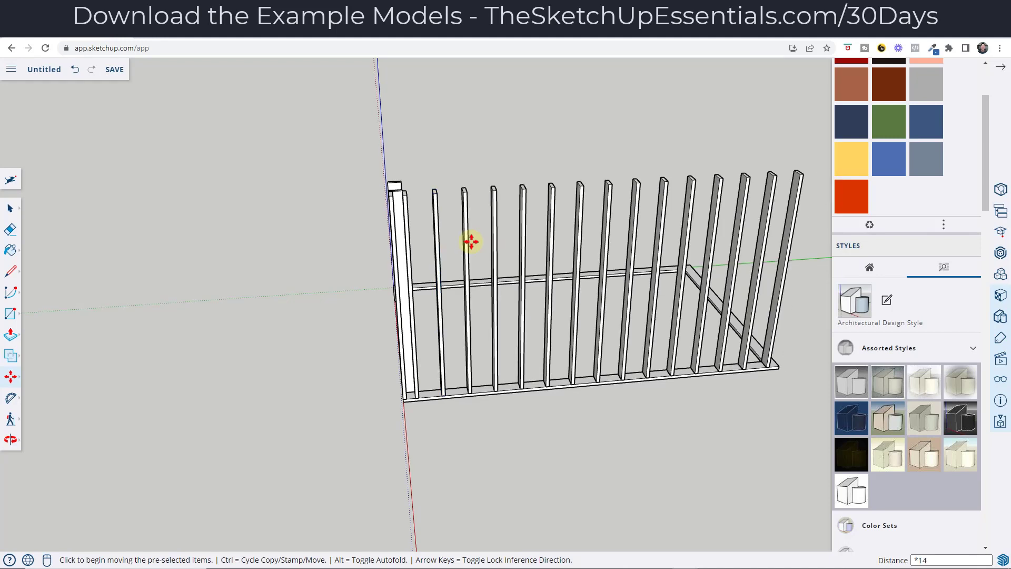
- Bring the end of the long stud wall into view and select its last stud
{"action": "middle_click_drag", "start_coordinate": [444, 272], "coordinate": [669, 284]}
{"action": "scroll", "coordinate": [629, 285], "scroll_direction": "up", "scroll_amount": 5}
{"action": "scroll", "coordinate": [629, 285], "scroll_direction": "up", "scroll_amount": 3}
{"action": "middle_click_drag", "start_coordinate": [609, 301], "coordinate": [510, 257]}
{"action": "scroll", "coordinate": [585, 458], "scroll_direction": "up", "scroll_amount": 5}
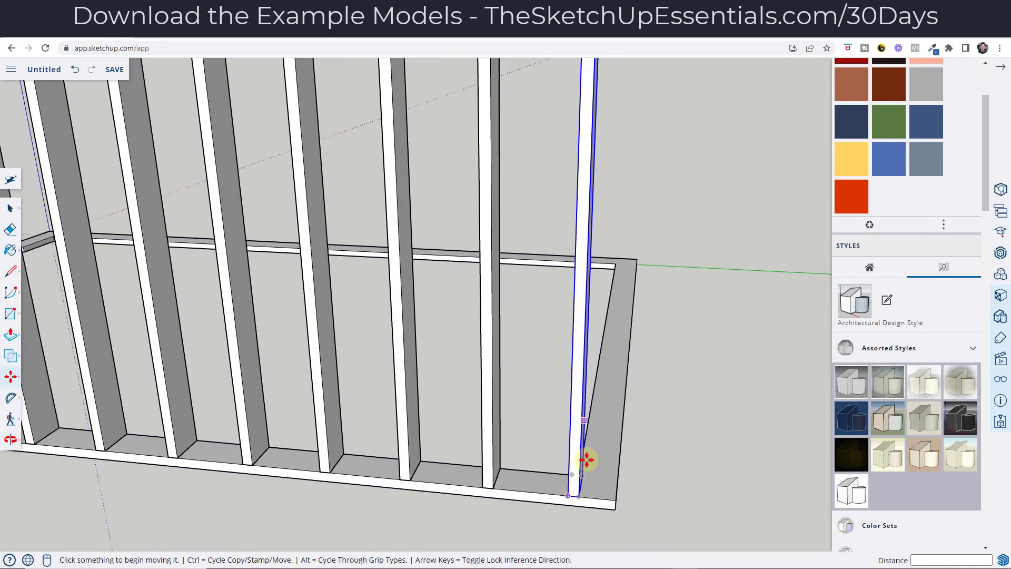
{"action": "key", "text": "space"}
{"action": "left_click", "coordinate": [574, 483]}
- Move the stud so it sits flush with the wall's end corner
{"action": "scroll", "coordinate": [578, 487], "scroll_direction": "up", "scroll_amount": 4}
{"action": "key", "text": "m"}
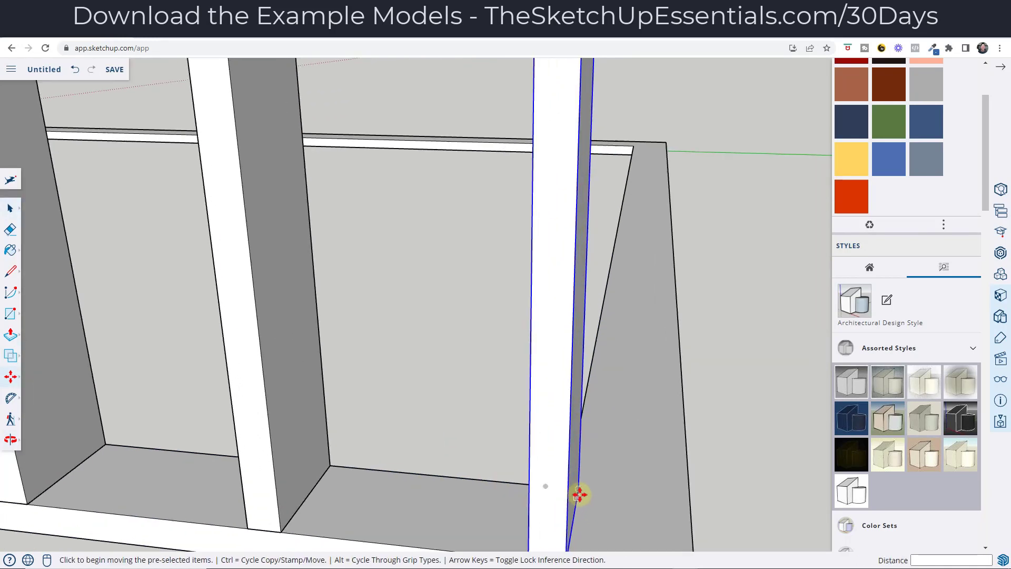
{"action": "key", "text": "ctrl"}
{"action": "left_click", "coordinate": [579, 491]}
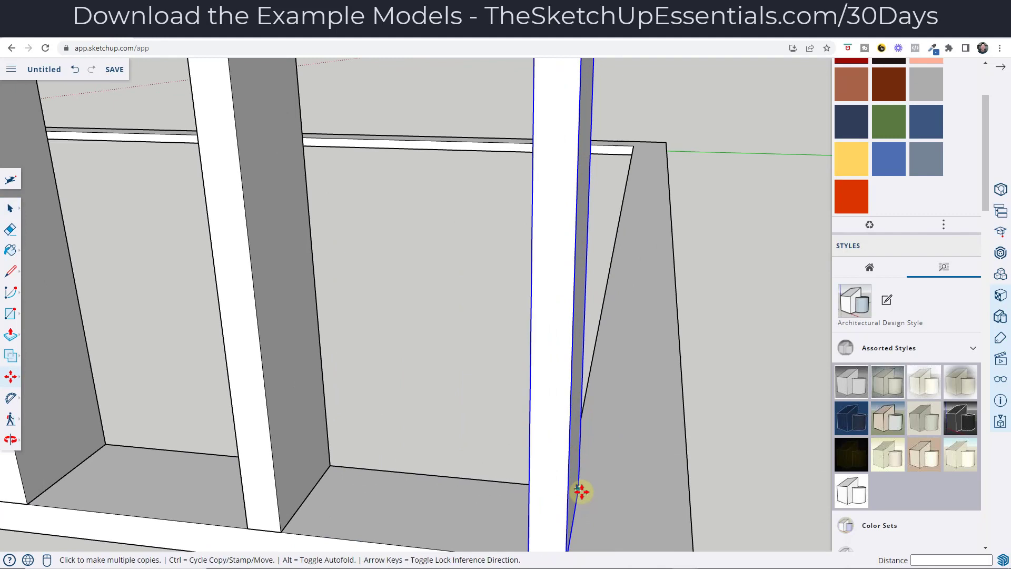
{"action": "key", "text": "ctrl"}
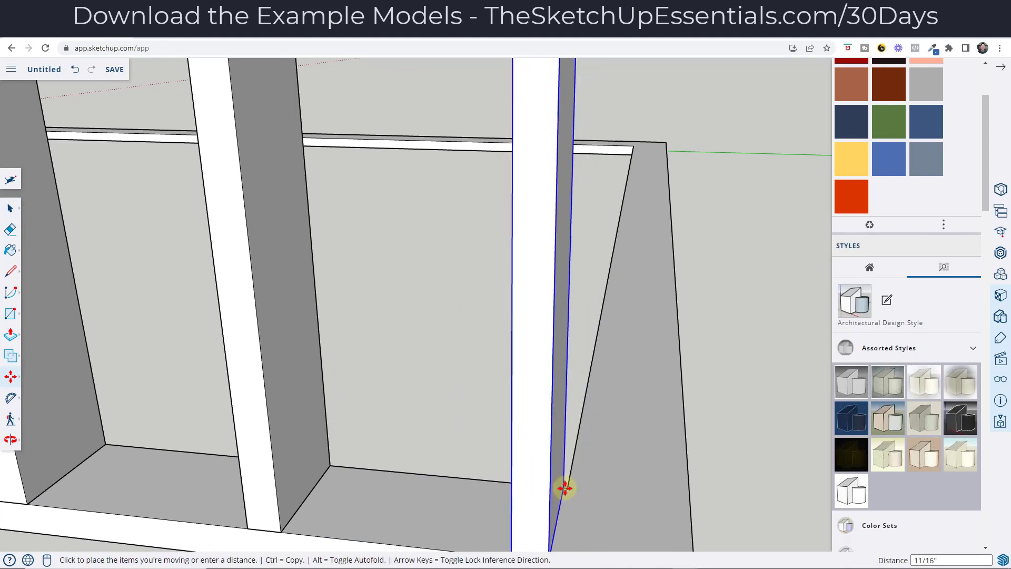
{"action": "left_click", "coordinate": [567, 489]}
{"action": "scroll", "coordinate": [564, 433], "scroll_direction": "down", "scroll_amount": 6}
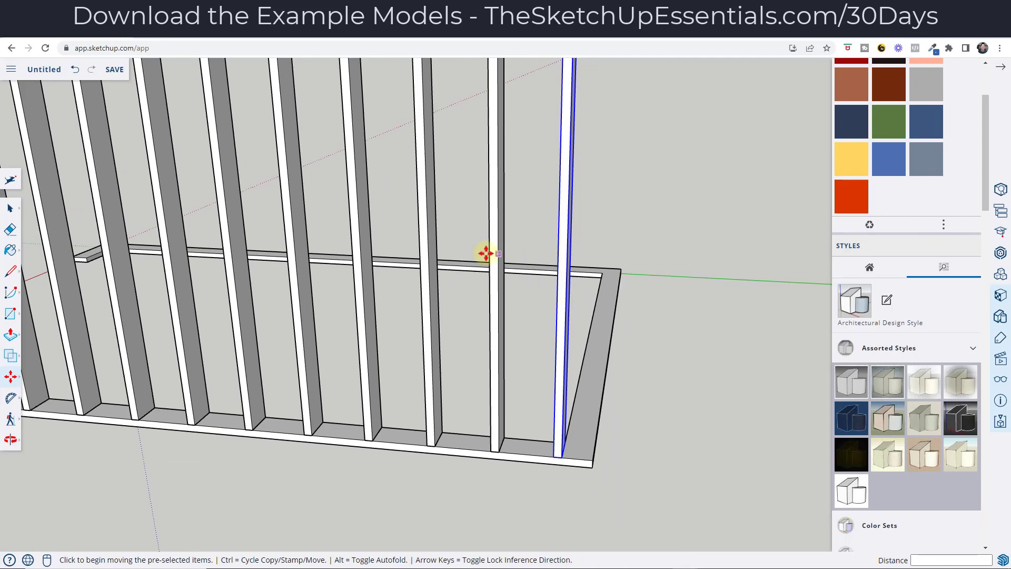
- Rotate the end stud 90° about its base with the Rotate tool (Q)
{"action": "middle_click_drag", "start_coordinate": [501, 279], "coordinate": [379, 429]}
{"action": "scroll", "coordinate": [453, 458], "scroll_direction": "up", "scroll_amount": 2}
{"action": "key", "text": "q"}
{"action": "left_click", "coordinate": [426, 431]}
{"action": "left_click", "coordinate": [379, 436]}
{"action": "left_click", "coordinate": [439, 447]}
{"action": "key", "text": "space"}
{"action": "key", "text": "m"}
{"action": "left_click", "coordinate": [415, 433]}
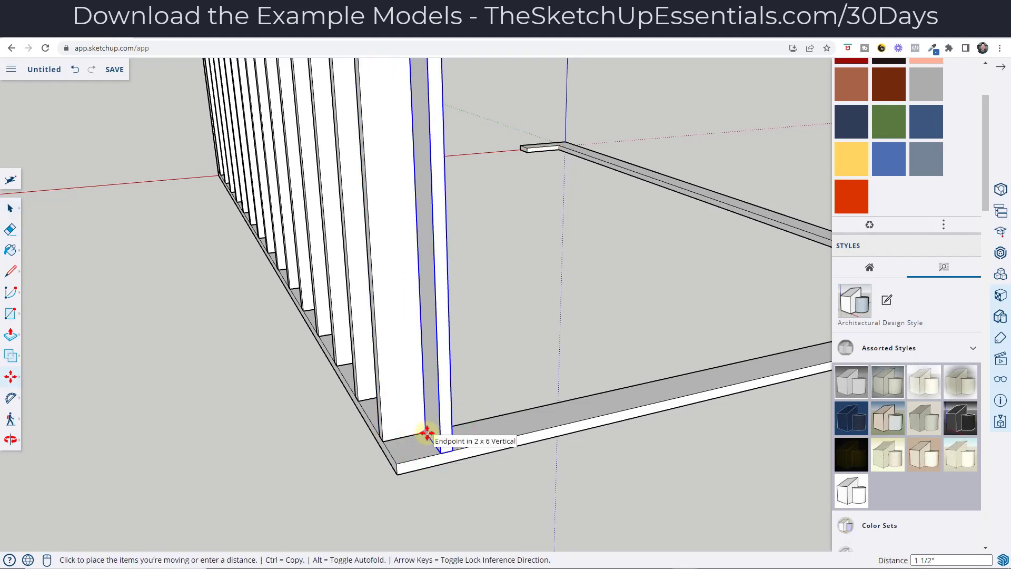
- Double the corner stud by copying it beside itself
{"action": "key", "text": "space"}
{"action": "middle_click_drag", "start_coordinate": [418, 433], "coordinate": [400, 446]}
{"action": "key", "text": "m"}
{"action": "left_click", "coordinate": [420, 448]}
{"action": "key", "text": "ctrl"}
{"action": "left_click", "coordinate": [376, 459]}
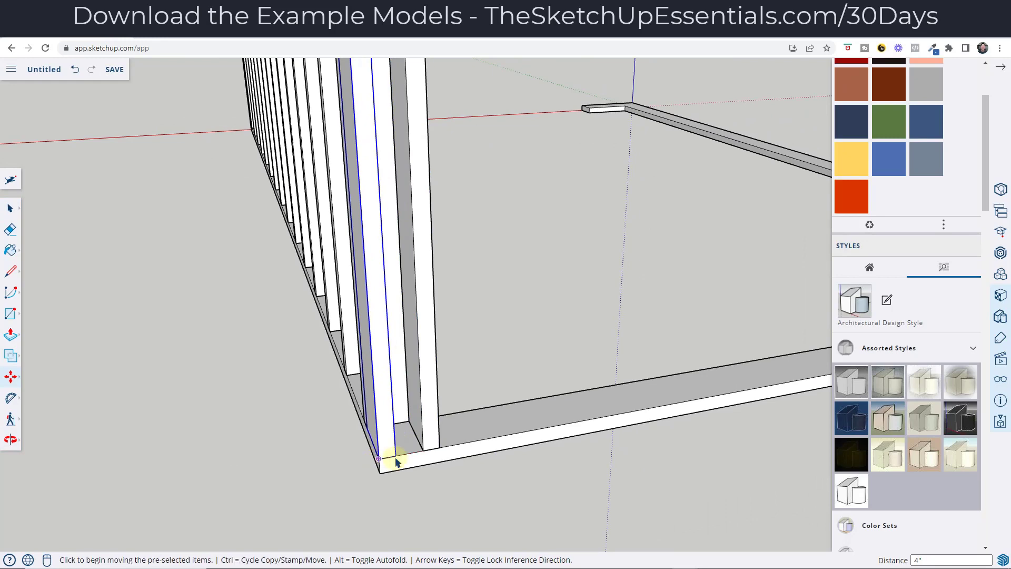
- Select the stud next to the corner and start copying it along the short wall
{"action": "key", "text": "space"}
{"action": "scroll", "coordinate": [413, 422], "scroll_direction": "down", "scroll_amount": 5}
{"action": "left_click", "coordinate": [416, 376]}
{"action": "middle_click_drag", "start_coordinate": [526, 413], "coordinate": [492, 413]}
{"action": "key", "text": "m"}
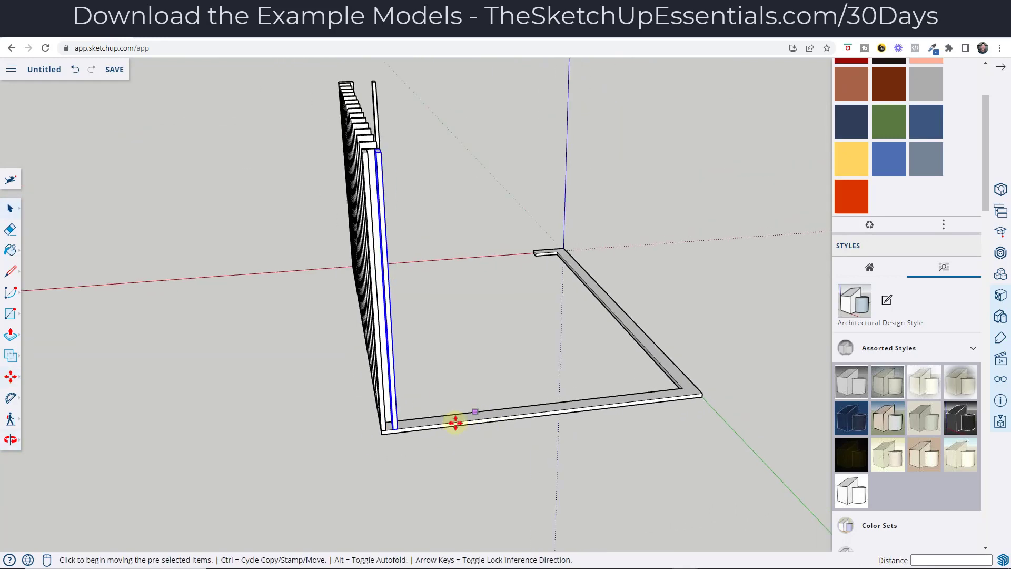
{"action": "left_click", "coordinate": [392, 427]}
{"action": "key", "text": "ctrl"}
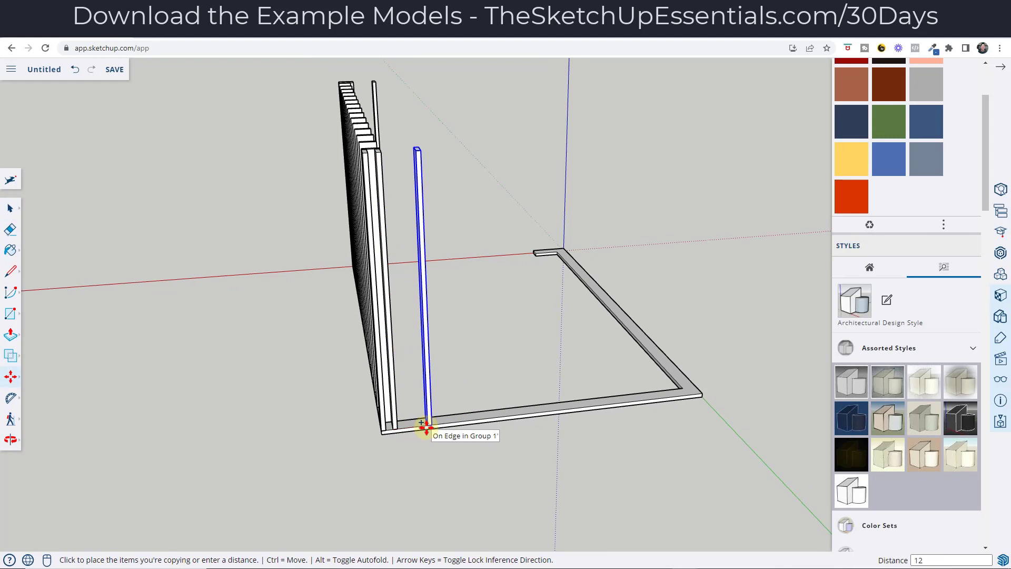
- Array the stud copies 12" apart along the short wall, raising the count to nine with *9
{"action": "key", "text": "Return"}
{"action": "type", "text": "*"}
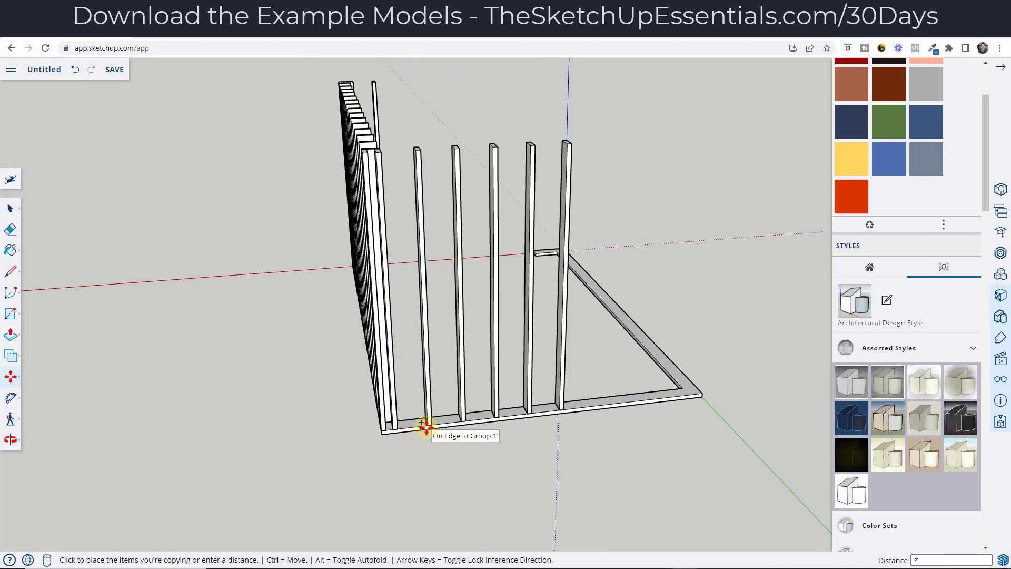
{"action": "type", "text": "8"}
{"action": "key", "text": "Return"}
{"action": "type", "text": "*9"}
{"action": "key", "text": "Return"}
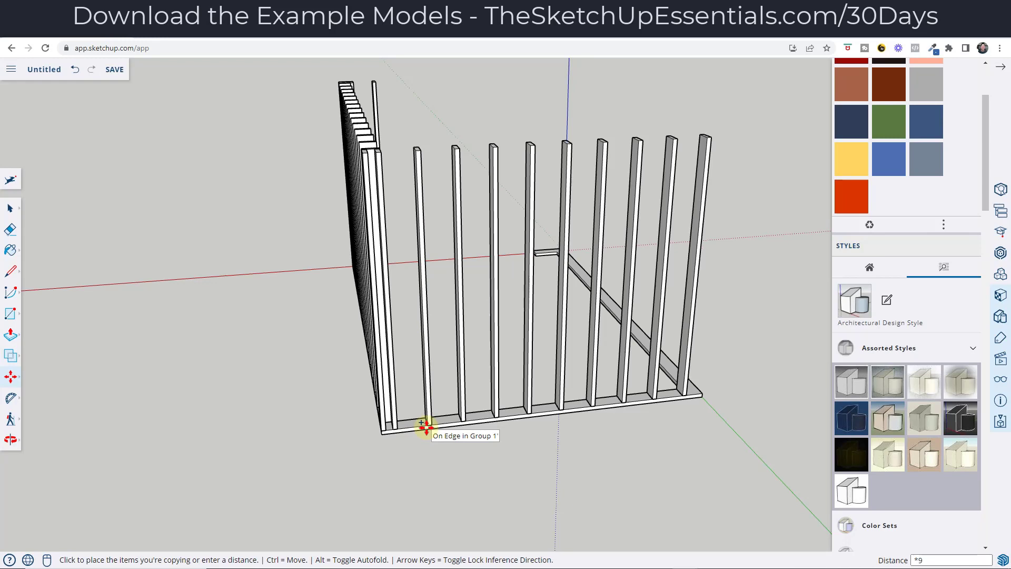
{"action": "scroll", "coordinate": [718, 354], "scroll_direction": "down", "scroll_amount": 4}
{"action": "scroll", "coordinate": [697, 326], "scroll_direction": "up", "scroll_amount": 2}
{"action": "middle_click_drag", "start_coordinate": [684, 377], "coordinate": [533, 372]}
{"action": "scroll", "coordinate": [575, 429], "scroll_direction": "up", "scroll_amount": 5}
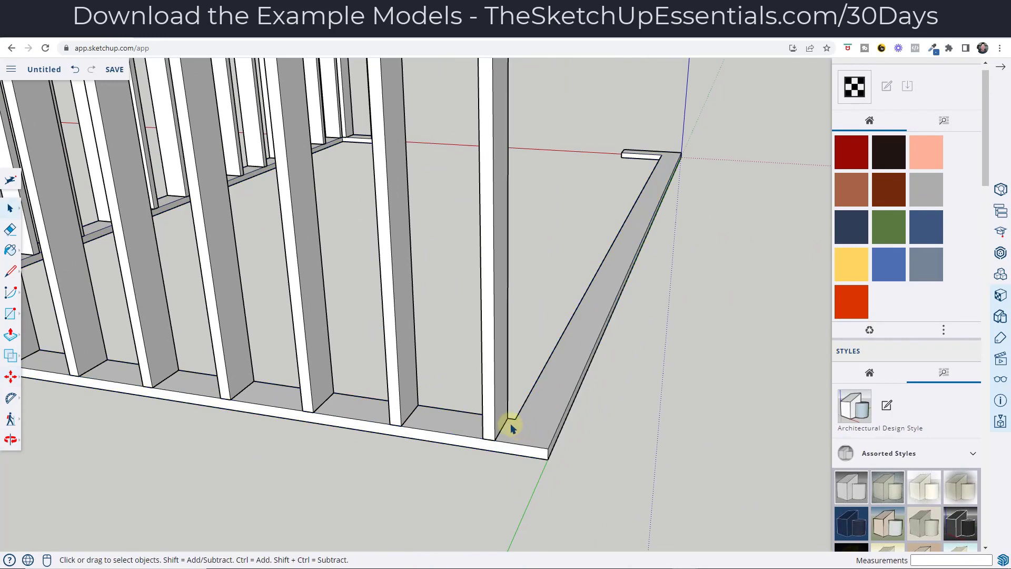
- Copy a stud to the far corner of the short wall
{"action": "left_click", "coordinate": [494, 438]}
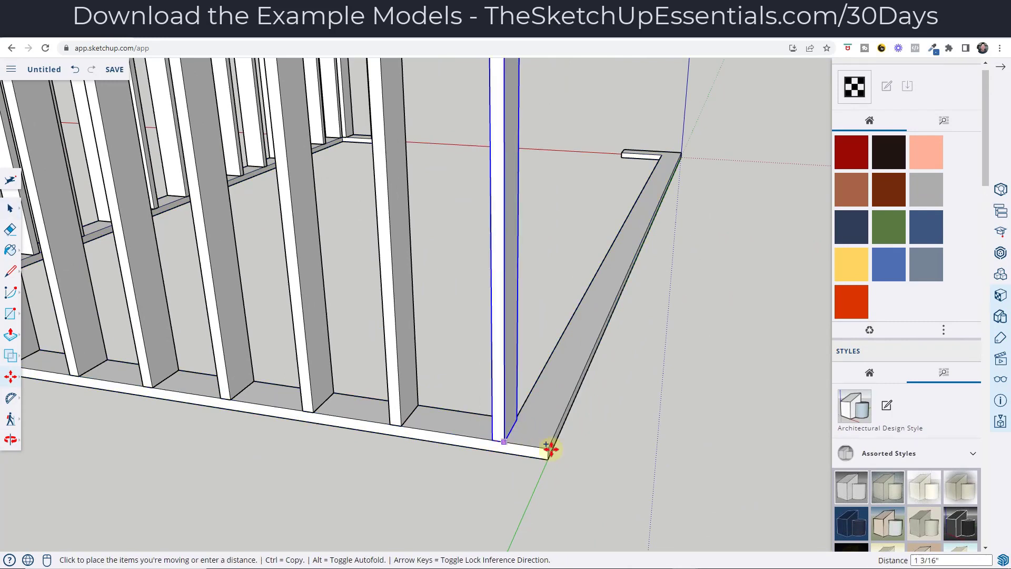
{"action": "left_click", "coordinate": [548, 447]}
{"action": "middle_click_drag", "start_coordinate": [516, 425], "coordinate": [236, 362]}
{"action": "left_click", "coordinate": [571, 422]}
{"action": "scroll", "coordinate": [211, 351], "scroll_direction": "up", "scroll_amount": 5}
{"action": "key", "text": "space"}
- Rotate the corner stud 90° about its corner
{"action": "key", "text": "q"}
{"action": "scroll", "coordinate": [192, 368], "scroll_direction": "up", "scroll_amount": 4}
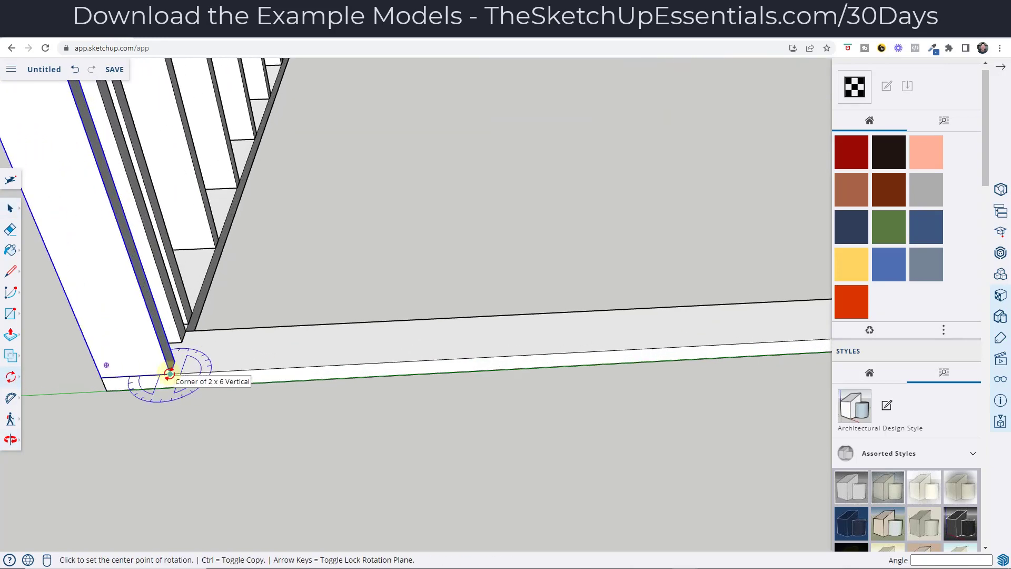
{"action": "left_click", "coordinate": [169, 374]}
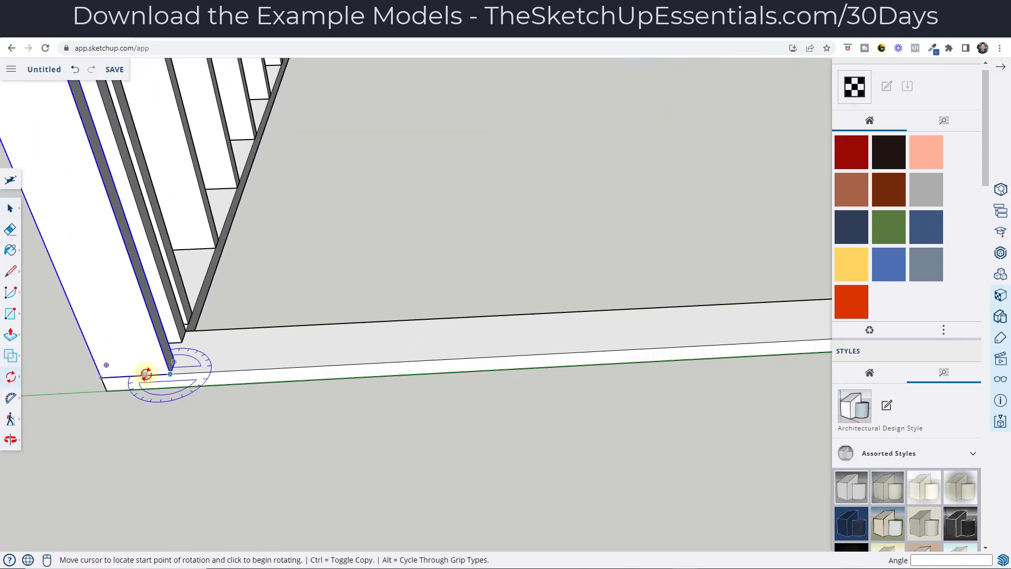
{"action": "left_click", "coordinate": [107, 370]}
{"action": "left_click", "coordinate": [194, 323]}
{"action": "key", "text": "space"}
- Place a second copy of the rotated stud beside it to double the corner
{"action": "key", "text": "m"}
{"action": "key", "text": "ctrl"}
{"action": "left_click", "coordinate": [169, 370]}
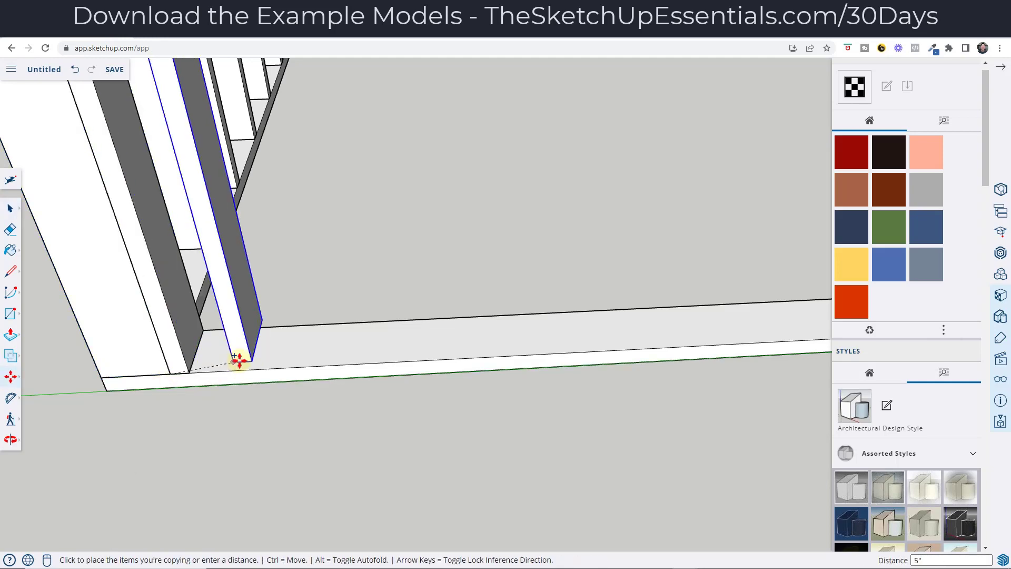
{"action": "left_click", "coordinate": [241, 366]}
{"action": "scroll", "coordinate": [266, 377], "scroll_direction": "down", "scroll_amount": 5}
{"action": "scroll", "coordinate": [657, 377], "scroll_direction": "up", "scroll_amount": 5}
{"action": "scroll", "coordinate": [716, 334], "scroll_direction": "down", "scroll_amount": 5}
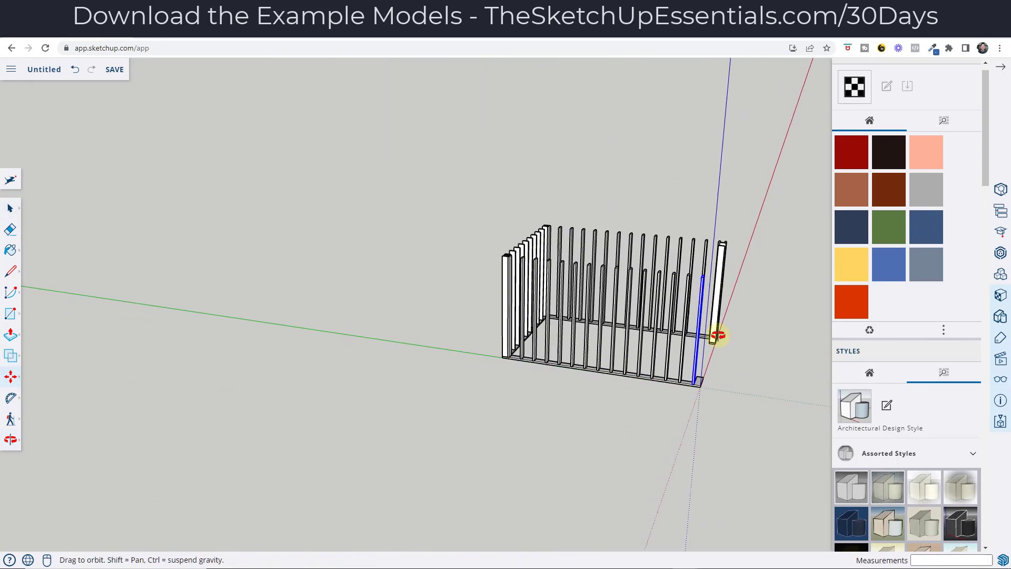
{"action": "middle_click_drag", "start_coordinate": [715, 334], "coordinate": [704, 346]}
{"action": "key", "text": "space"}
{"action": "left_click", "coordinate": [720, 329]}
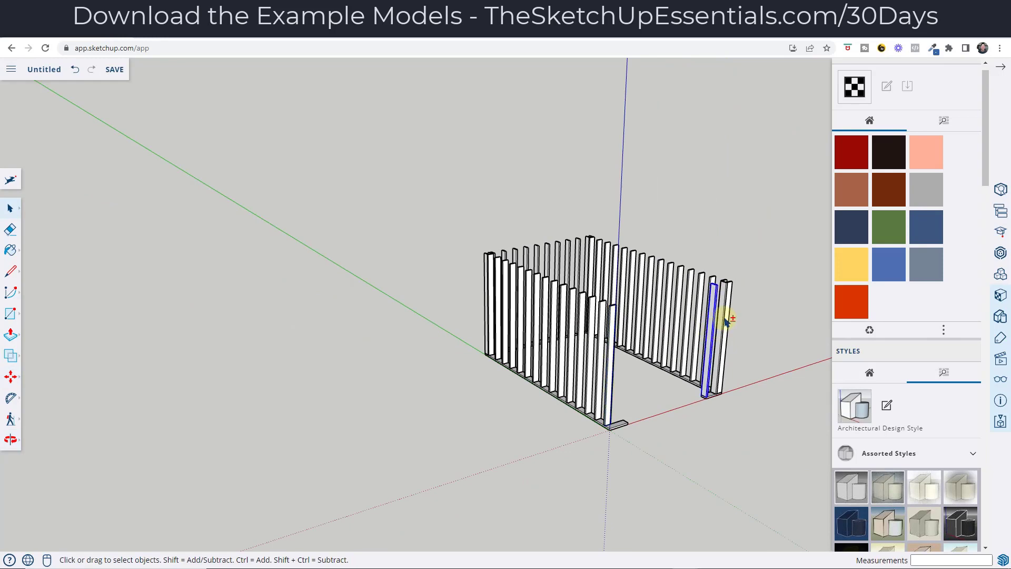
- Select the corner board and its neighbouring board at the right end
{"action": "left_click", "coordinate": [614, 342]}
{"action": "left_click", "coordinate": [695, 316]}
{"action": "scroll", "coordinate": [695, 316], "scroll_direction": "up", "scroll_amount": 5}
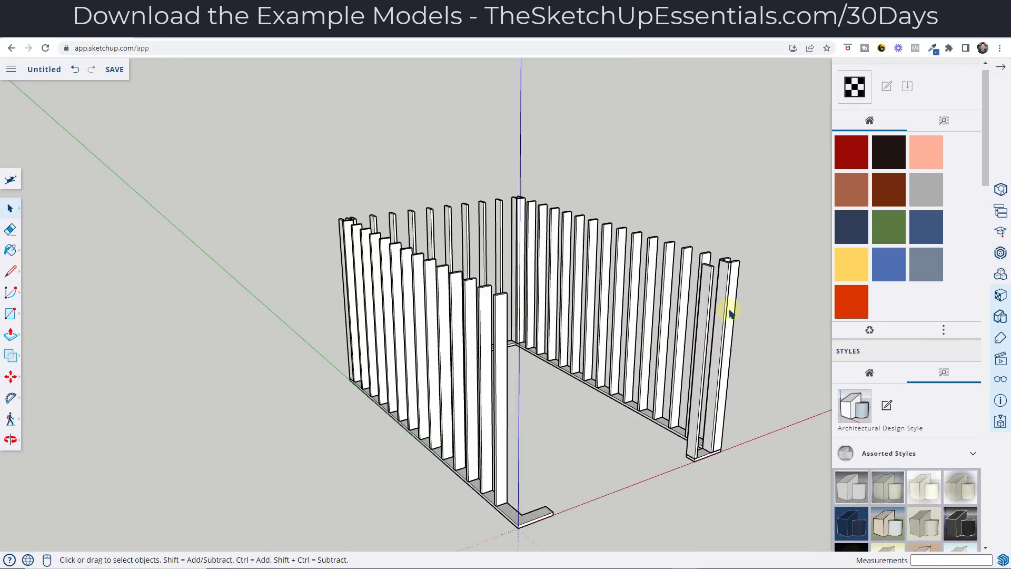
{"action": "left_click", "coordinate": [702, 311]}
{"action": "left_click", "coordinate": [736, 293], "text": "shift"}
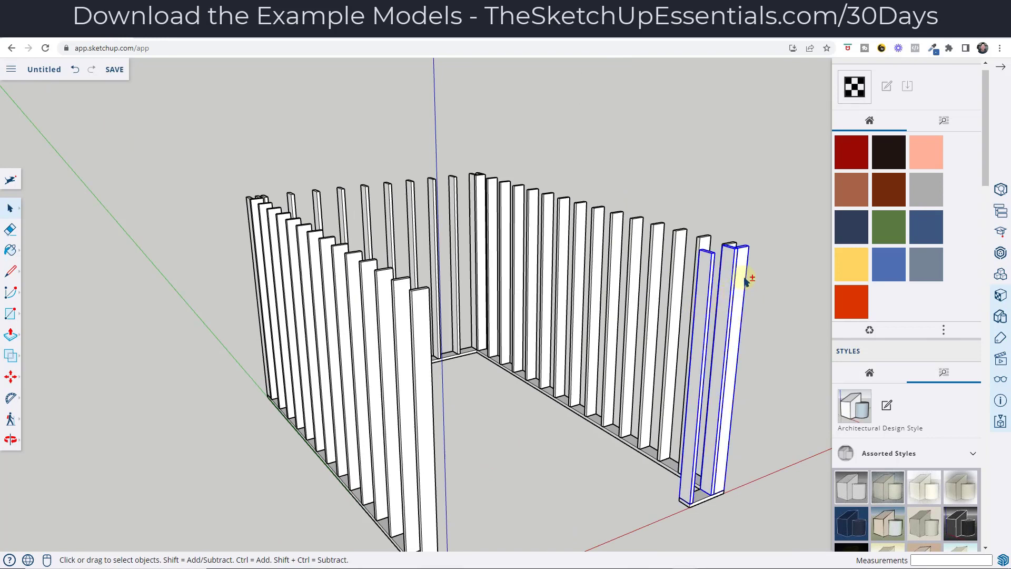
{"action": "scroll", "coordinate": [736, 253], "scroll_direction": "down", "scroll_amount": 5}
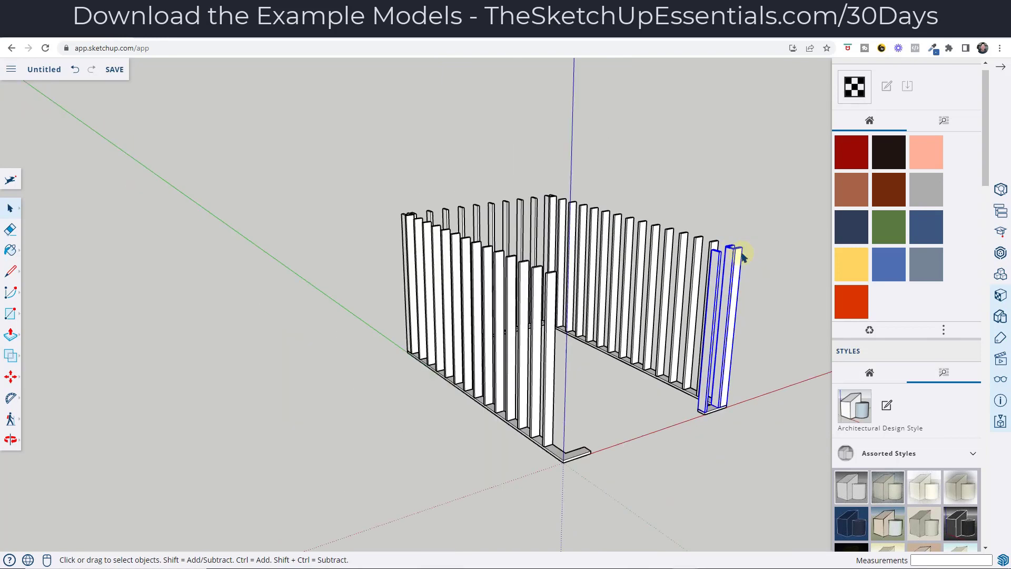
- Copy the pair of boards along the red axis
{"action": "key", "text": "m"}
{"action": "key", "text": "ctrl"}
{"action": "left_click", "coordinate": [742, 251]}
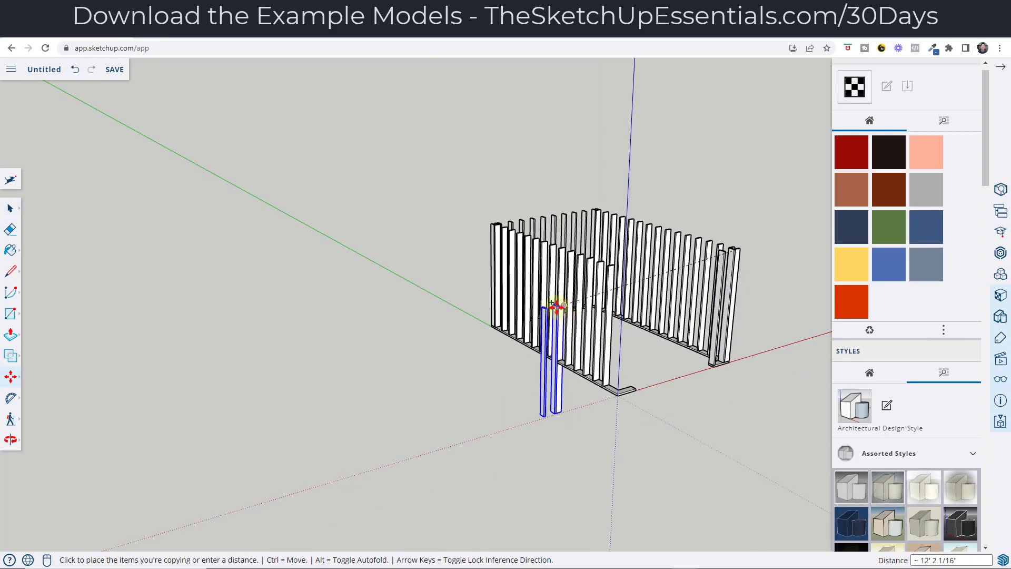
{"action": "middle_click_drag", "start_coordinate": [532, 298], "coordinate": [446, 283]}
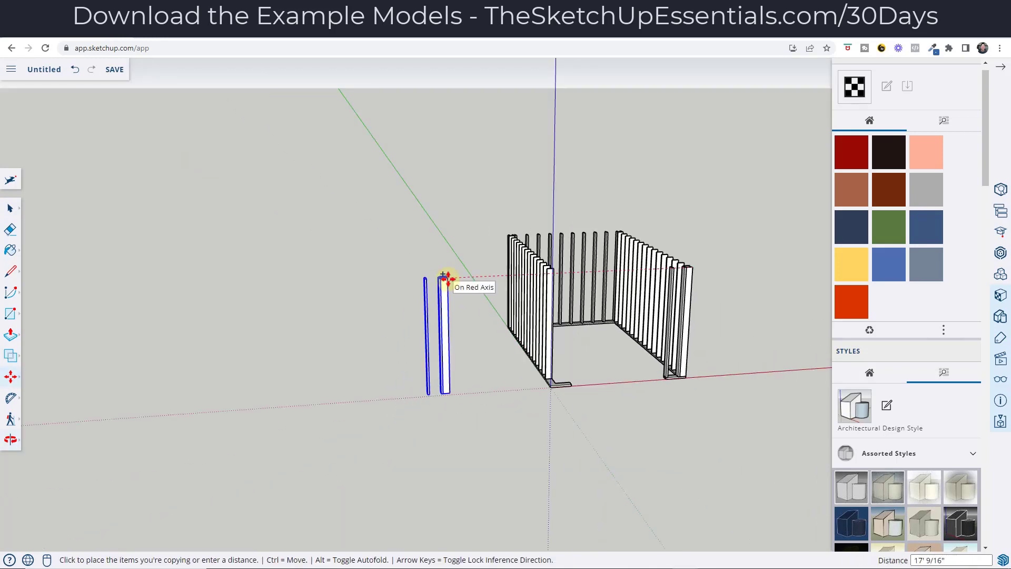
{"action": "left_click", "coordinate": [446, 283]}
- Mirror the copied pair with the Scale tool at -1
{"action": "key", "text": "s"}
{"action": "scroll", "coordinate": [463, 353], "scroll_direction": "up", "scroll_amount": 5}
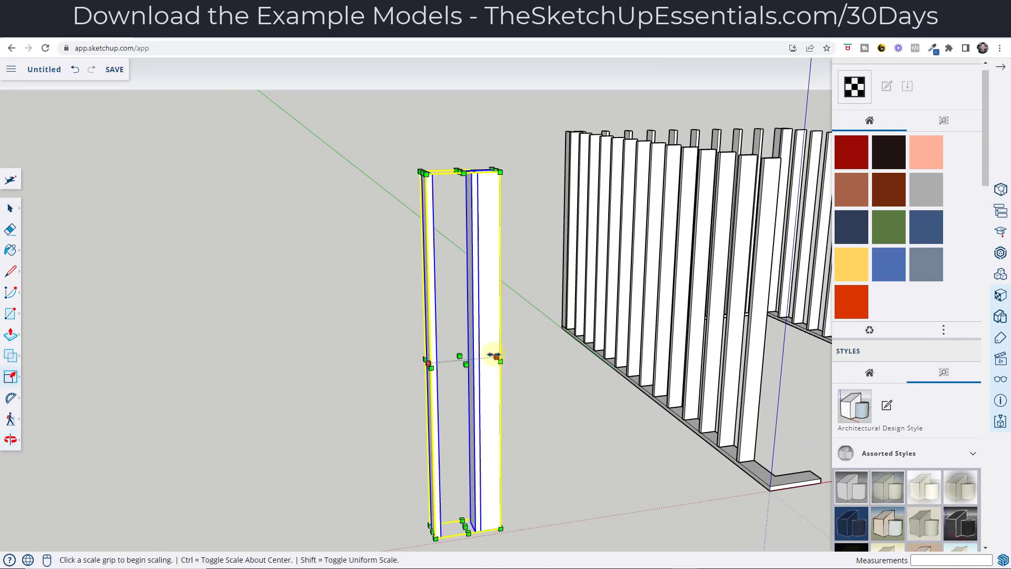
{"action": "left_click", "coordinate": [496, 356]}
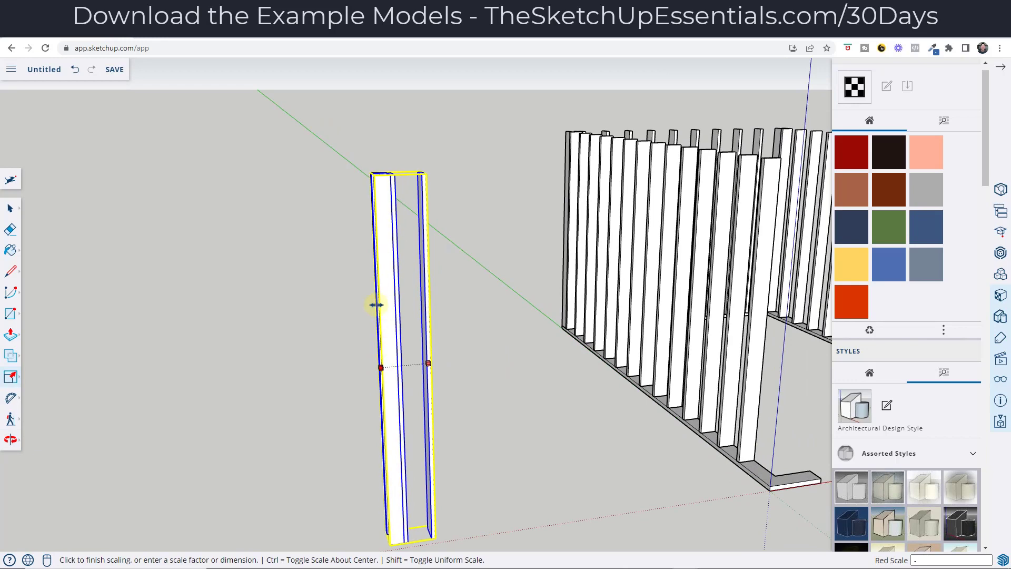
{"action": "type", "text": "-1"}
{"action": "key", "text": "Return"}
- Move the two studs upright into the gap in the wall framing
{"action": "key", "text": "m"}
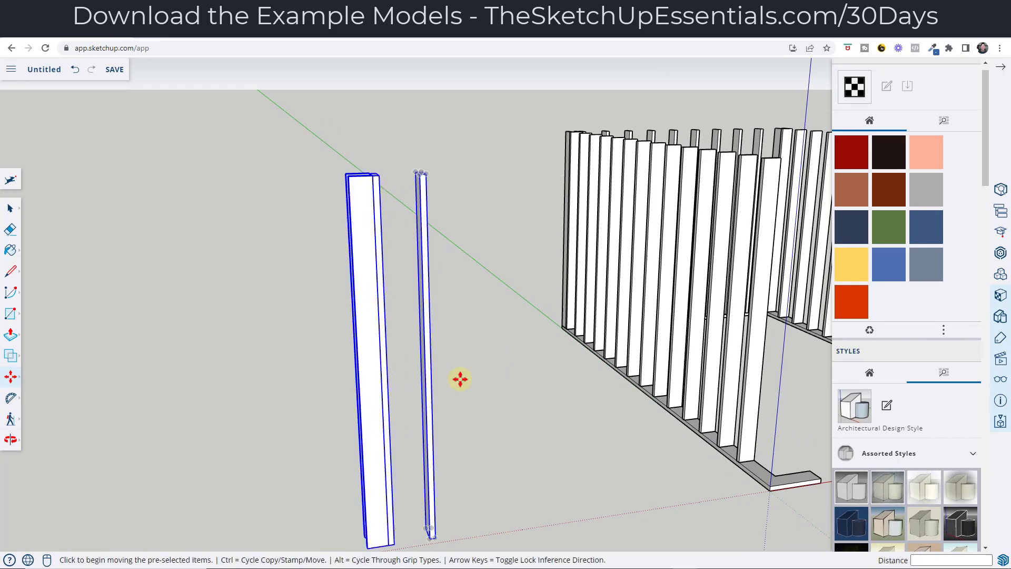
{"action": "scroll", "coordinate": [447, 459], "scroll_direction": "down", "scroll_amount": 3}
{"action": "left_click", "coordinate": [404, 500]}
{"action": "scroll", "coordinate": [404, 501], "scroll_direction": "down", "scroll_amount": 2}
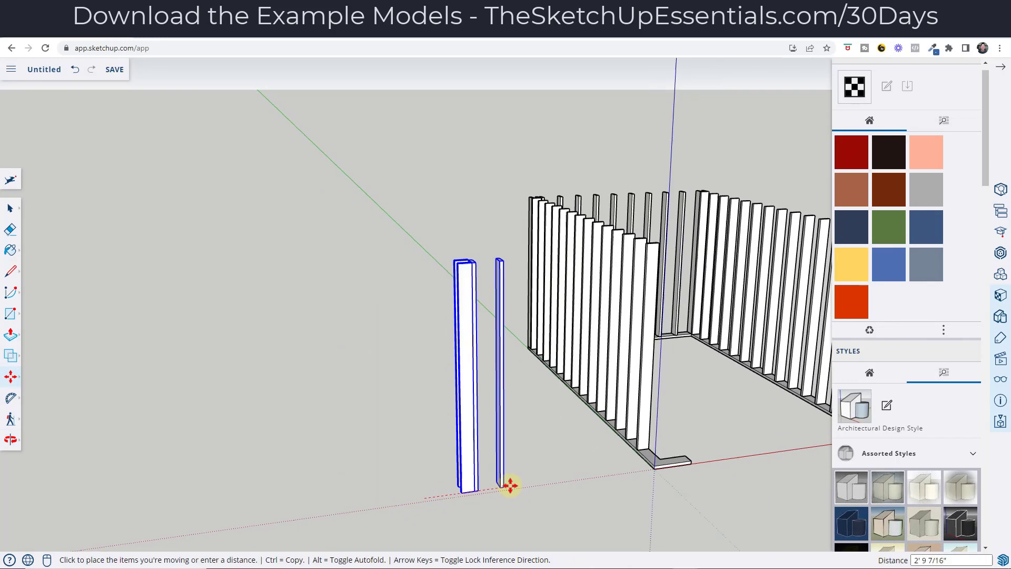
{"action": "left_click", "coordinate": [691, 461]}
{"action": "key", "text": "space"}
{"action": "scroll", "coordinate": [603, 456], "scroll_direction": "down", "scroll_amount": 3}
{"action": "middle_click_drag", "start_coordinate": [677, 393], "coordinate": [711, 384]}
{"action": "scroll", "coordinate": [760, 322], "scroll_direction": "up", "scroll_amount": 3}
{"action": "scroll", "coordinate": [702, 342], "scroll_direction": "down", "scroll_amount": 2}
{"action": "middle_click_drag", "start_coordinate": [702, 342], "coordinate": [728, 348]}
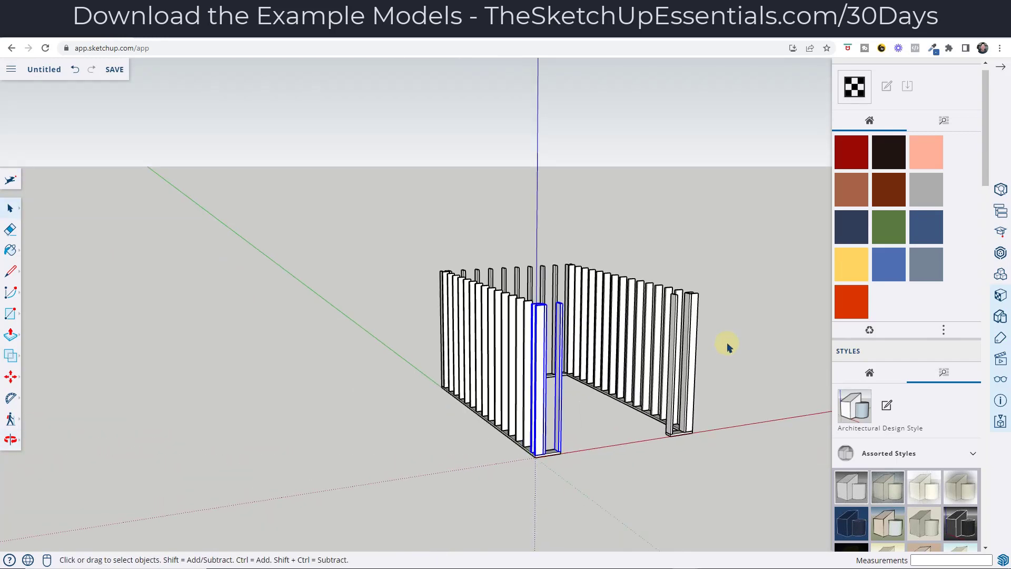
{"action": "scroll", "coordinate": [413, 226], "scroll_direction": "up", "scroll_amount": 5}
{"action": "mouse_move", "coordinate": [413, 226]}
{"action": "middle_mouse_down"}
{"action": "mouse_move", "coordinate": [403, 239]}
{"action": "mouse_move", "coordinate": [395, 210]}
{"action": "middle_mouse_up"}
- Draw a 1 1/2" by 2 1/2" face on top of the stud
{"action": "key", "text": "l"}
{"action": "left_click", "coordinate": [393, 210]}
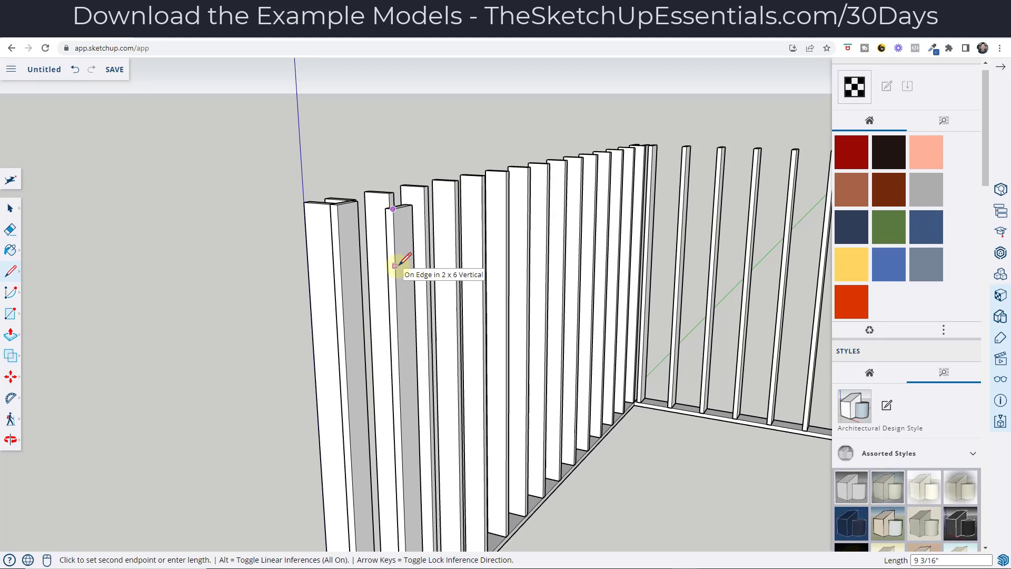
{"action": "left_click", "coordinate": [395, 256]}
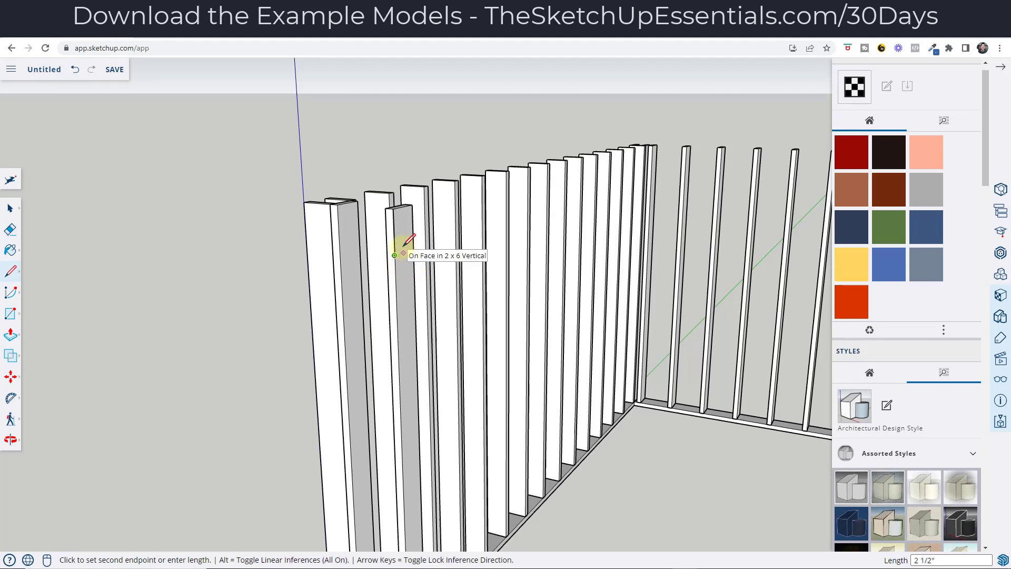
{"action": "key", "text": "Return"}
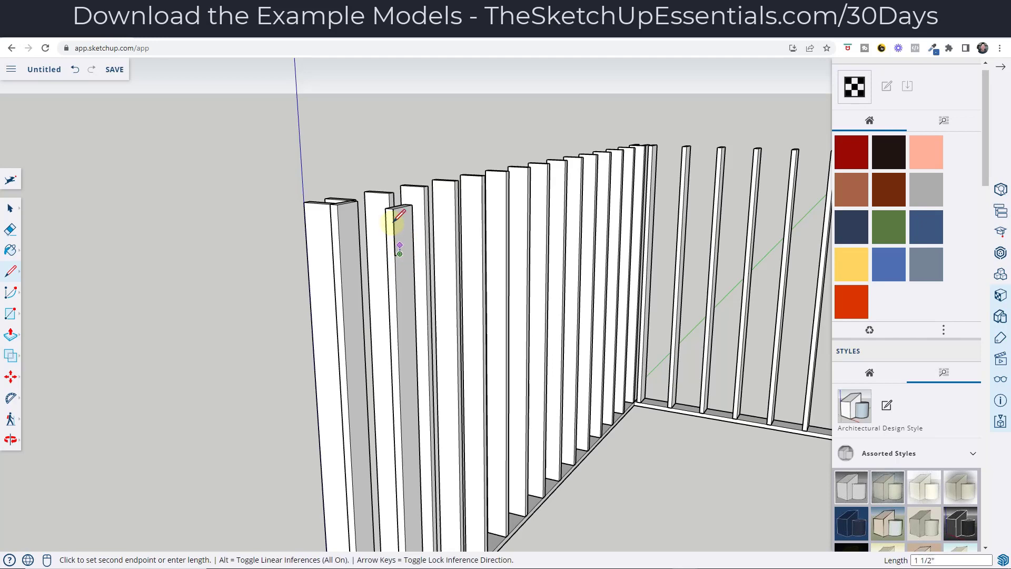
{"action": "scroll", "coordinate": [400, 208], "scroll_direction": "up", "scroll_amount": 4}
{"action": "left_click", "coordinate": [389, 210]}
{"action": "key", "text": "space"}
- Push/Pull the face 7' across the opening
{"action": "key", "text": "p"}
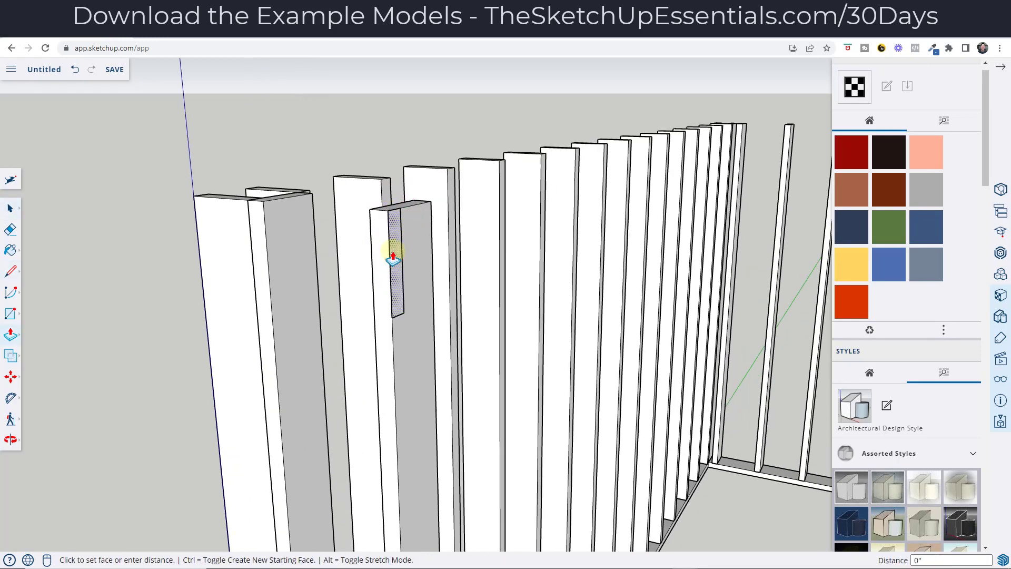
{"action": "left_click", "coordinate": [392, 258]}
{"action": "scroll", "coordinate": [452, 259], "scroll_direction": "down", "scroll_amount": 6}
{"action": "left_click", "coordinate": [783, 298]}
- Make the spanning board a component named '2 x 8 Header'
{"action": "middle_click_drag", "start_coordinate": [783, 297], "coordinate": [603, 305]}
{"action": "key", "text": "space"}
{"action": "left_click", "coordinate": [520, 311]}
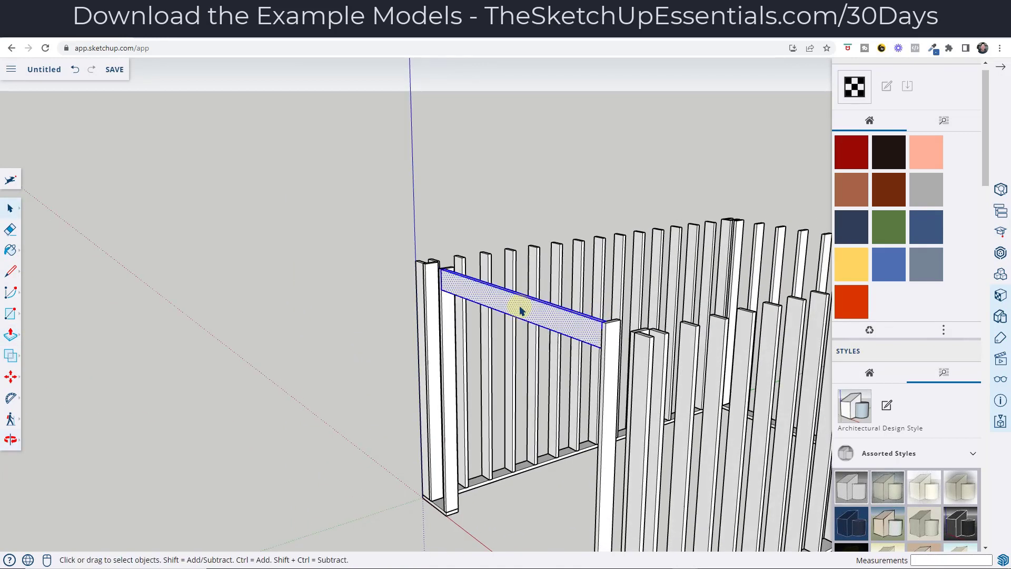
{"action": "right_click", "coordinate": [521, 311]}
{"action": "left_click", "coordinate": [563, 409]}
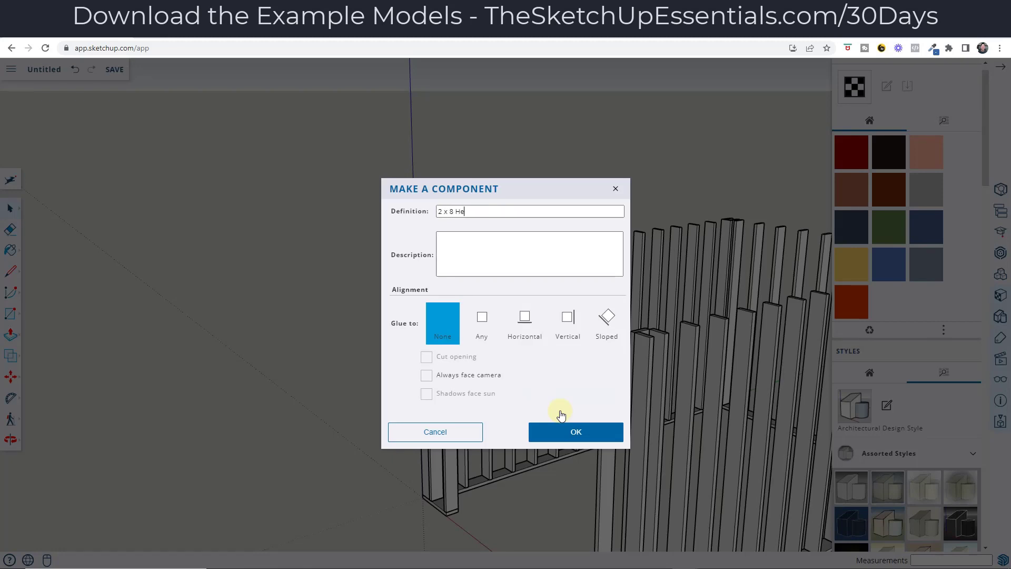
{"action": "type", "text": "2 x 8 Header"}
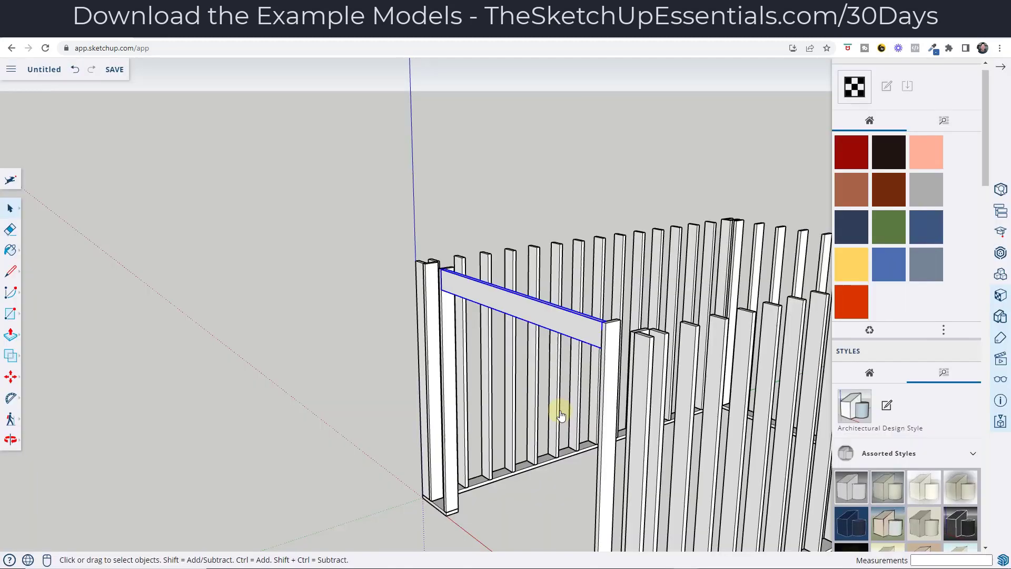
- Move the header up so it sits on the post tops
{"action": "middle_click_drag", "start_coordinate": [560, 413], "coordinate": [432, 271]}
{"action": "scroll", "coordinate": [431, 271], "scroll_direction": "up", "scroll_amount": 2}
{"action": "scroll", "coordinate": [426, 258], "scroll_direction": "up", "scroll_amount": 2}
{"action": "left_click", "coordinate": [408, 243]}
{"action": "left_click", "coordinate": [428, 237]}
{"action": "key", "text": "space"}
{"action": "scroll", "coordinate": [487, 258], "scroll_direction": "down", "scroll_amount": 10}
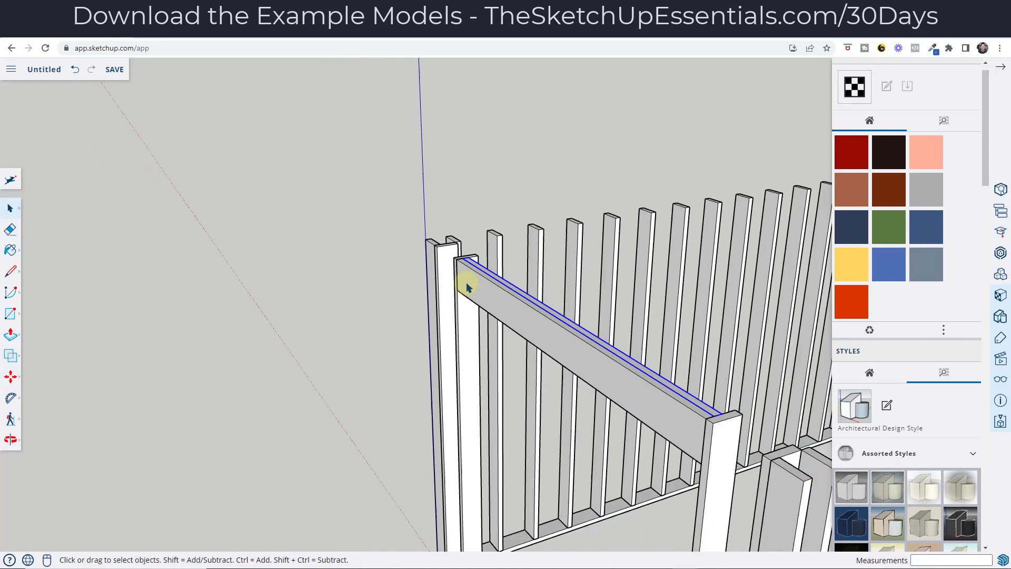
{"action": "middle_click_drag", "start_coordinate": [643, 244], "coordinate": [494, 279]}
- Draw a rectangle across the wall tops from the left post top to the far post top
{"action": "key", "text": "l"}
{"action": "scroll", "coordinate": [400, 255], "scroll_direction": "up", "scroll_amount": 4}
{"action": "key", "text": "r"}
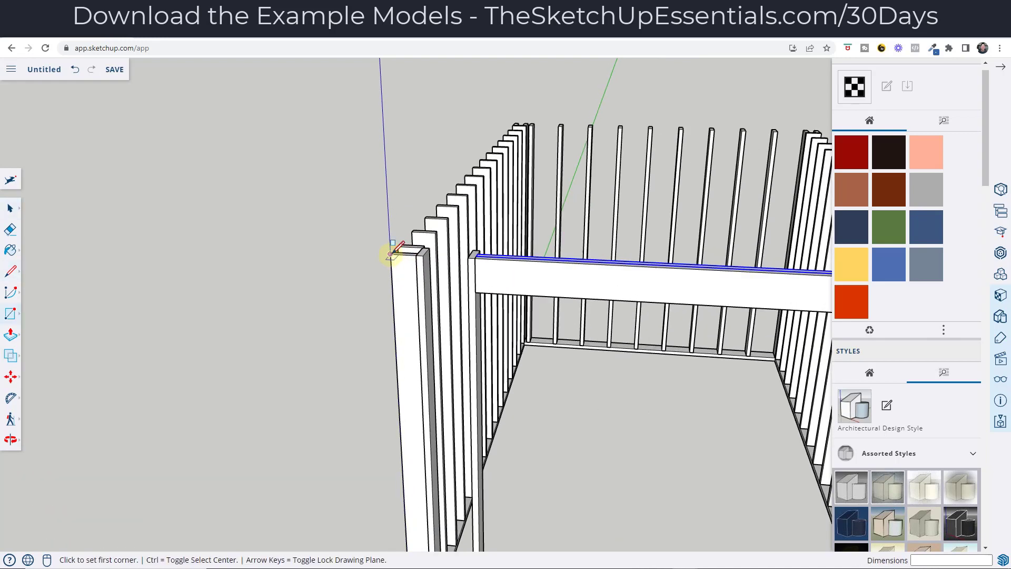
{"action": "left_click", "coordinate": [391, 254]}
{"action": "scroll", "coordinate": [391, 254], "scroll_direction": "down", "scroll_amount": 1}
{"action": "scroll", "coordinate": [392, 254], "scroll_direction": "down", "scroll_amount": 5}
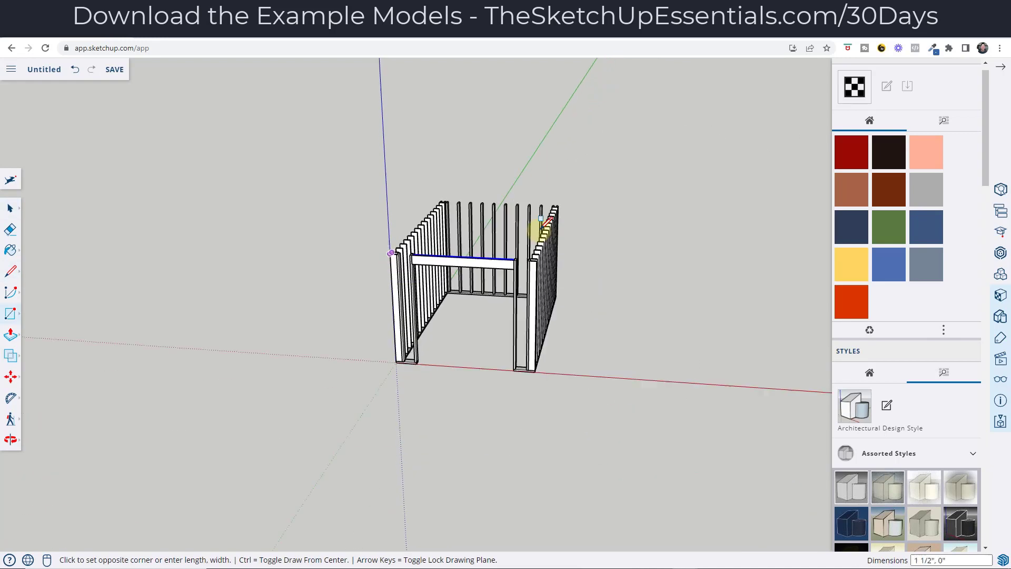
{"action": "scroll", "coordinate": [537, 225], "scroll_direction": "up", "scroll_amount": 6}
{"action": "scroll", "coordinate": [528, 219], "scroll_direction": "up", "scroll_amount": 3}
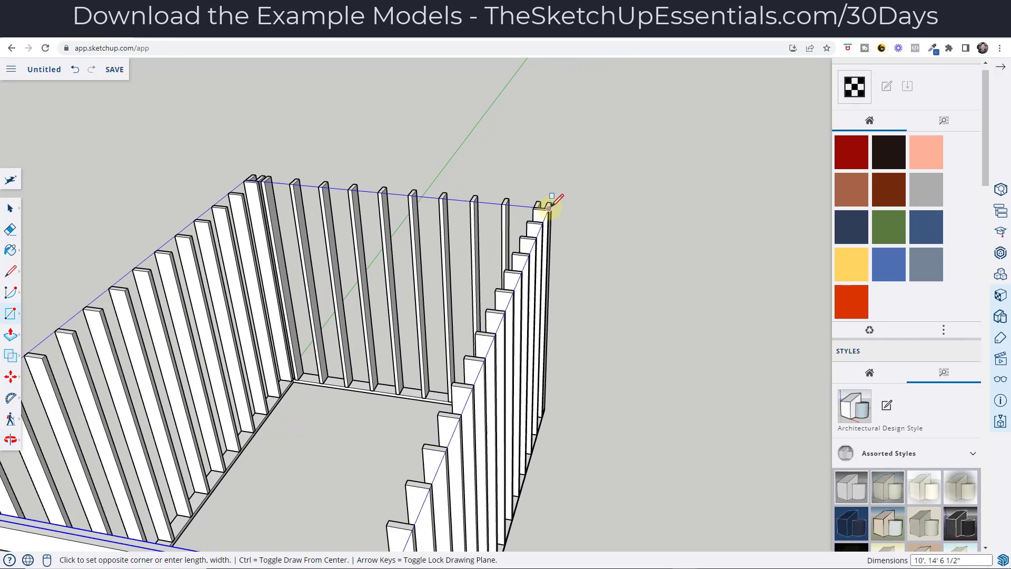
{"action": "left_click", "coordinate": [548, 204]}
{"action": "scroll", "coordinate": [548, 203], "scroll_direction": "up", "scroll_amount": 3}
- Offset the rectangle 5 1/2" inward and delete the centre face, leaving a hollow frame
{"action": "key", "text": "space"}
{"action": "key", "text": "f"}
{"action": "left_click", "coordinate": [524, 267]}
{"action": "left_click", "coordinate": [504, 275]}
{"action": "key", "text": "space"}
{"action": "left_click", "coordinate": [453, 269]}
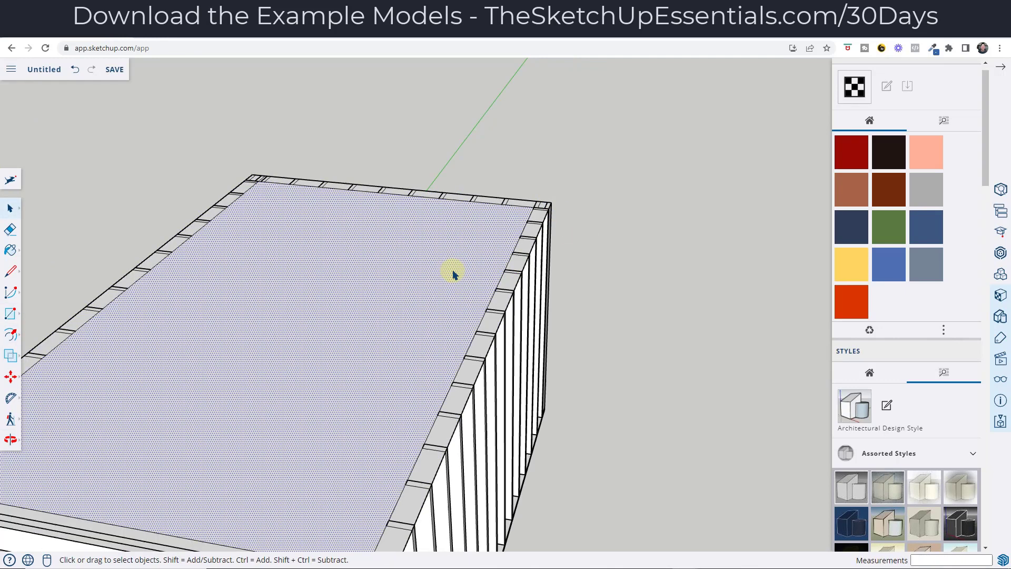
{"action": "key", "text": "Delete"}
- Push/Pull the hollow frame up to the top plate's thickness
{"action": "scroll", "coordinate": [563, 219], "scroll_direction": "down", "scroll_amount": 5}
{"action": "middle_click_drag", "start_coordinate": [476, 349], "coordinate": [440, 316]}
{"action": "key", "text": "p"}
{"action": "left_click", "coordinate": [435, 365]}
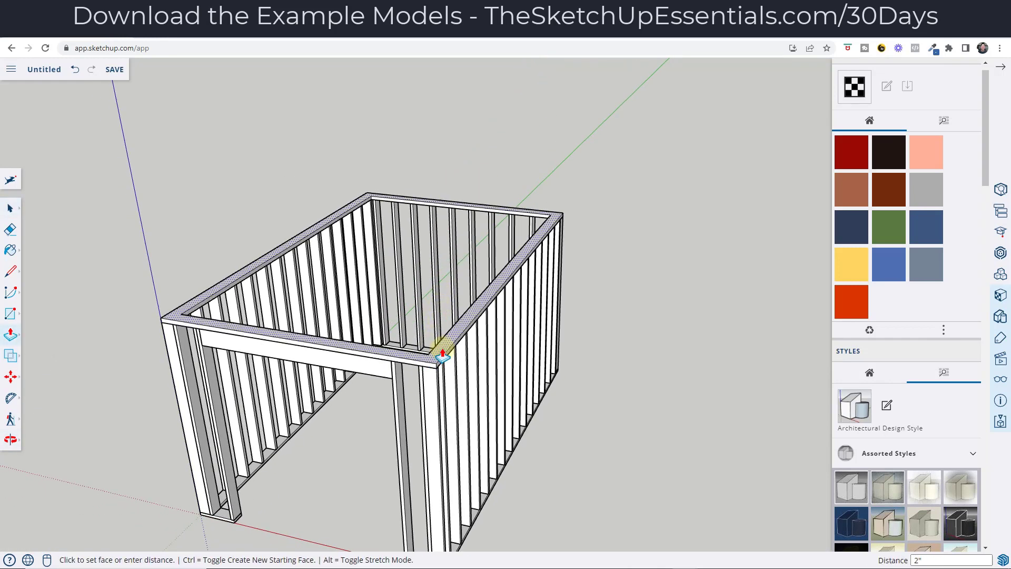
{"action": "left_click", "coordinate": [442, 353]}
- Make the whole top plate frame into a component
{"action": "key", "text": "space"}
{"action": "double_click", "coordinate": [447, 349]}
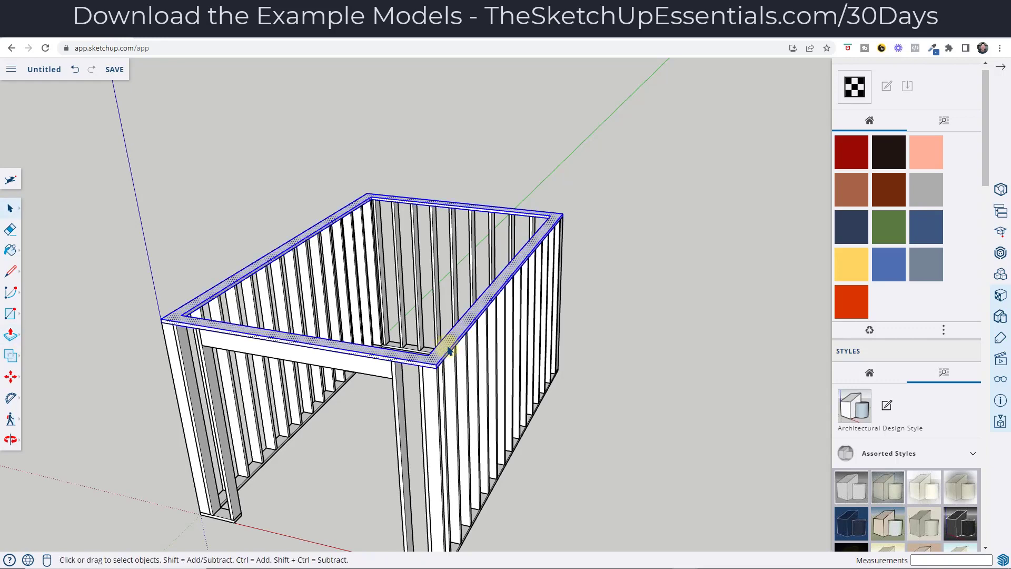
{"action": "right_click", "coordinate": [448, 350]}
{"action": "left_click", "coordinate": [490, 414]}
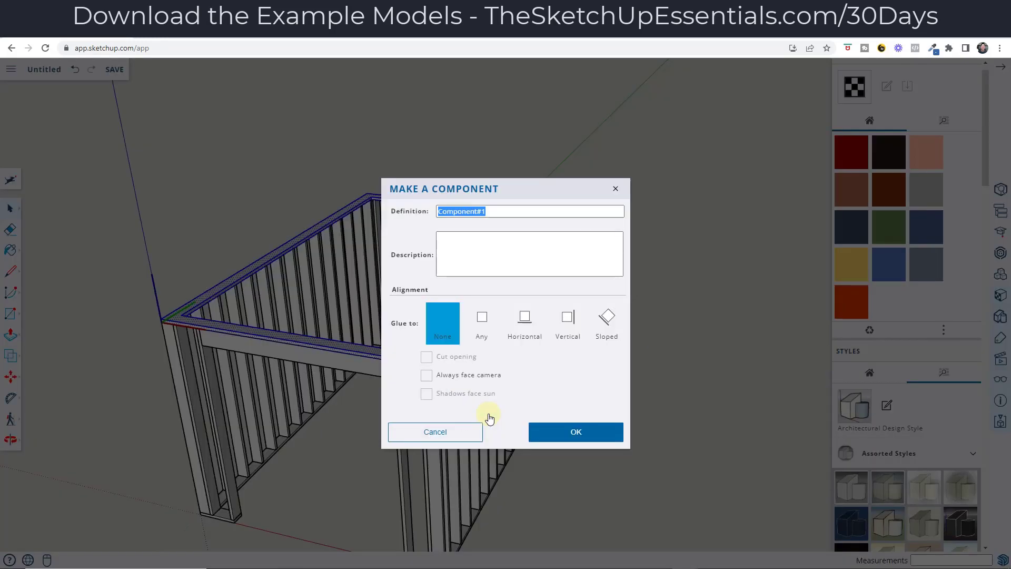
{"action": "type", "text": "2"}
{"action": "key", "text": "Return"}
- Copy the top plate component and stack it 1 1/2" above the original
{"action": "key", "text": "m"}
{"action": "scroll", "coordinate": [431, 358], "scroll_direction": "up", "scroll_amount": 5}
{"action": "key", "text": "ctrl"}
{"action": "left_click", "coordinate": [431, 351]}
{"action": "key", "text": "space"}
- Orbit around the doubled top plates to bring the wall frame's outer corner into view
{"action": "scroll", "coordinate": [571, 350], "scroll_direction": "down", "scroll_amount": 5}
{"action": "middle_click_drag", "start_coordinate": [571, 350], "coordinate": [429, 312]}
{"action": "scroll", "coordinate": [429, 311], "scroll_direction": "up", "scroll_amount": 5}
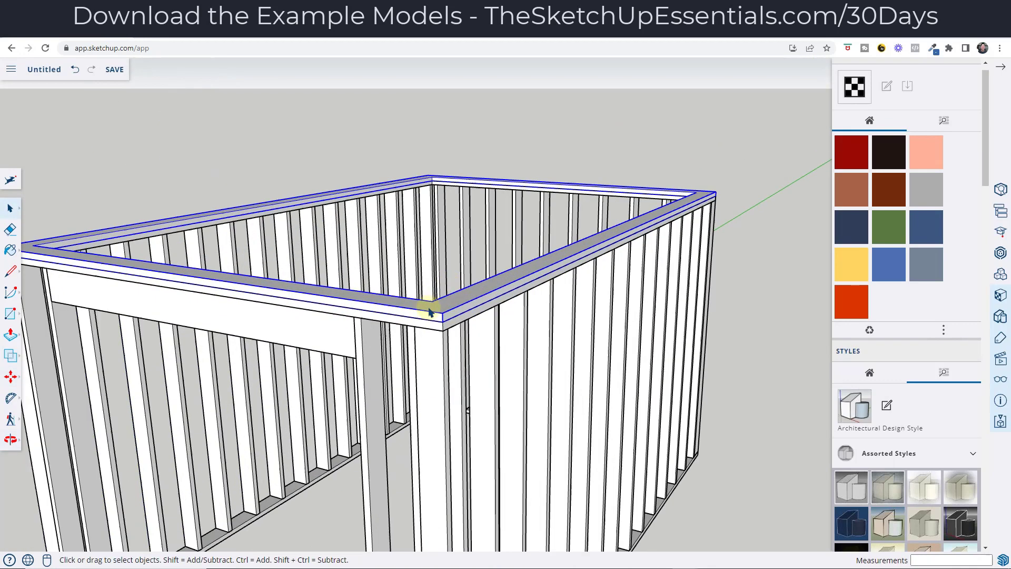
{"action": "scroll", "coordinate": [430, 312], "scroll_direction": "up", "scroll_amount": 2}
{"action": "scroll", "coordinate": [459, 323], "scroll_direction": "down", "scroll_amount": 6}
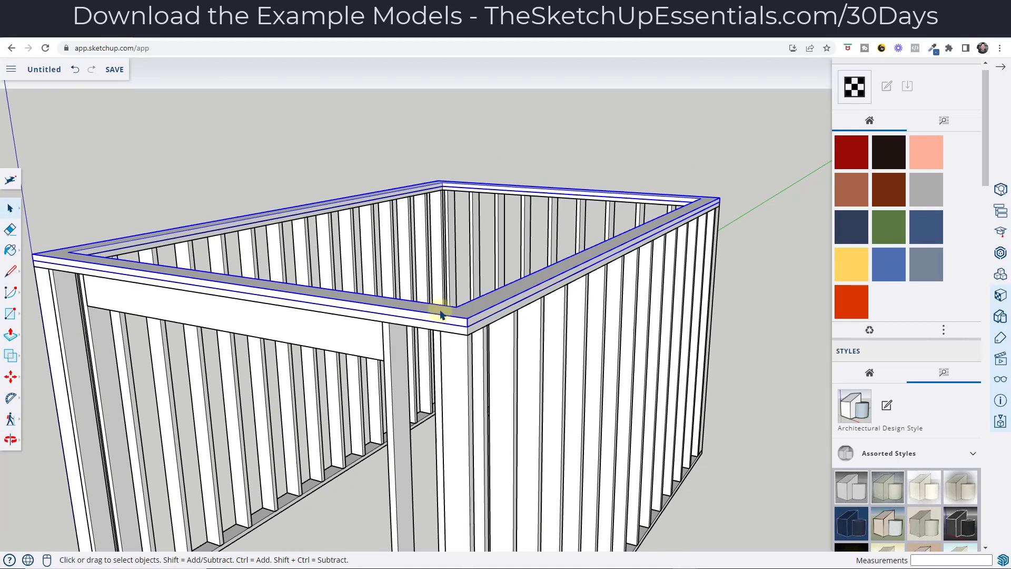
{"action": "key", "text": "l"}
{"action": "scroll", "coordinate": [311, 298], "scroll_direction": "up", "scroll_amount": 2}
{"action": "left_click", "coordinate": [311, 295]}
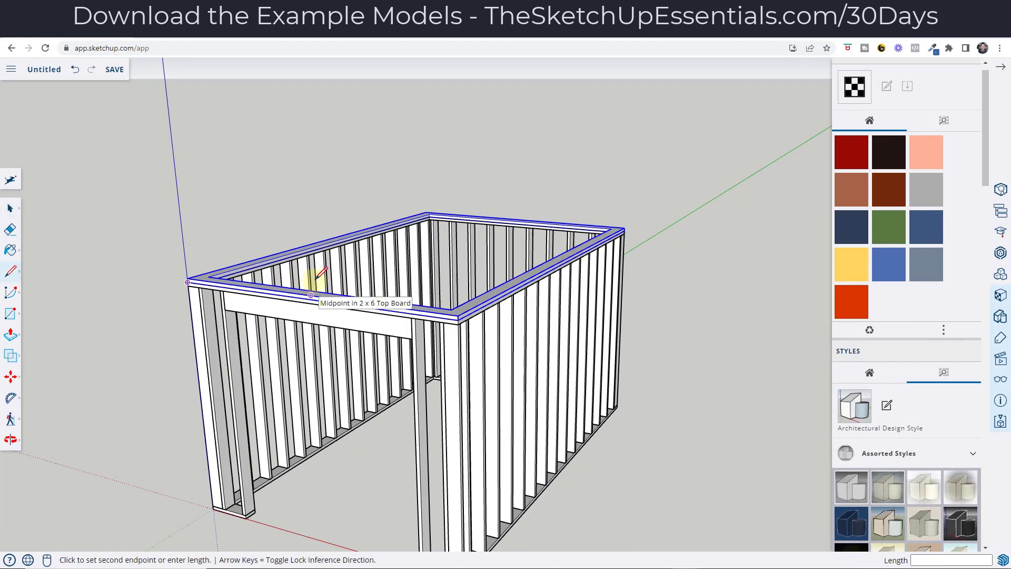
{"action": "key", "text": "space"}
{"action": "middle_click_drag", "start_coordinate": [361, 241], "coordinate": [544, 252]}
{"action": "scroll", "coordinate": [562, 279], "scroll_direction": "up", "scroll_amount": 4}
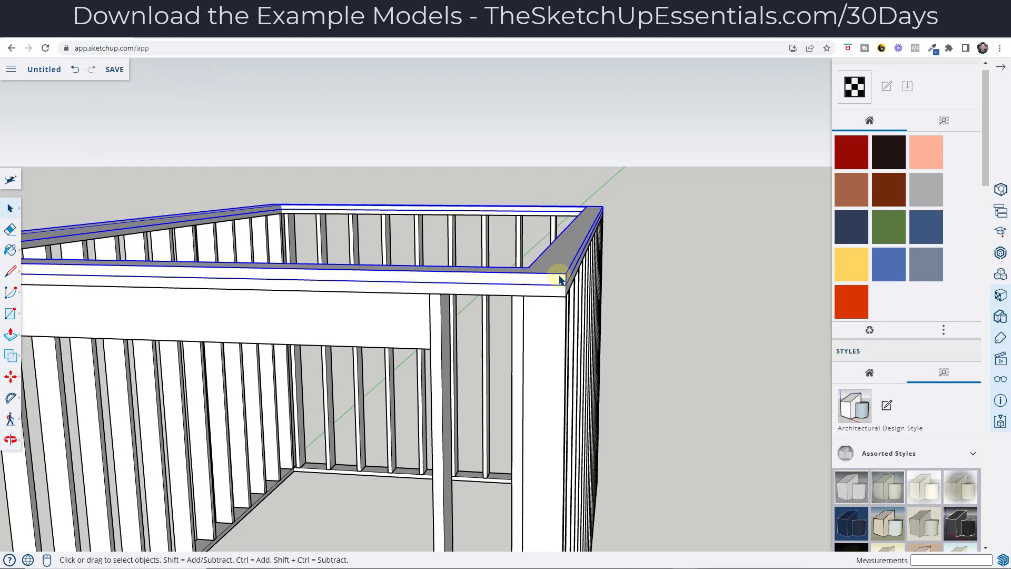
- Draw a 6" vertical line up from the top plate's outer corner
{"action": "key", "text": "l"}
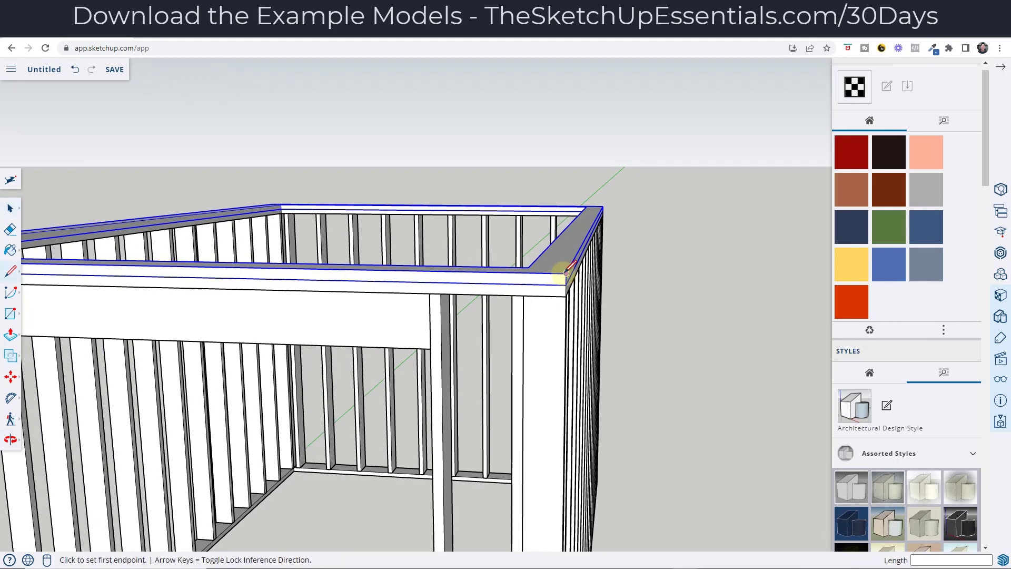
{"action": "left_click", "coordinate": [566, 273]}
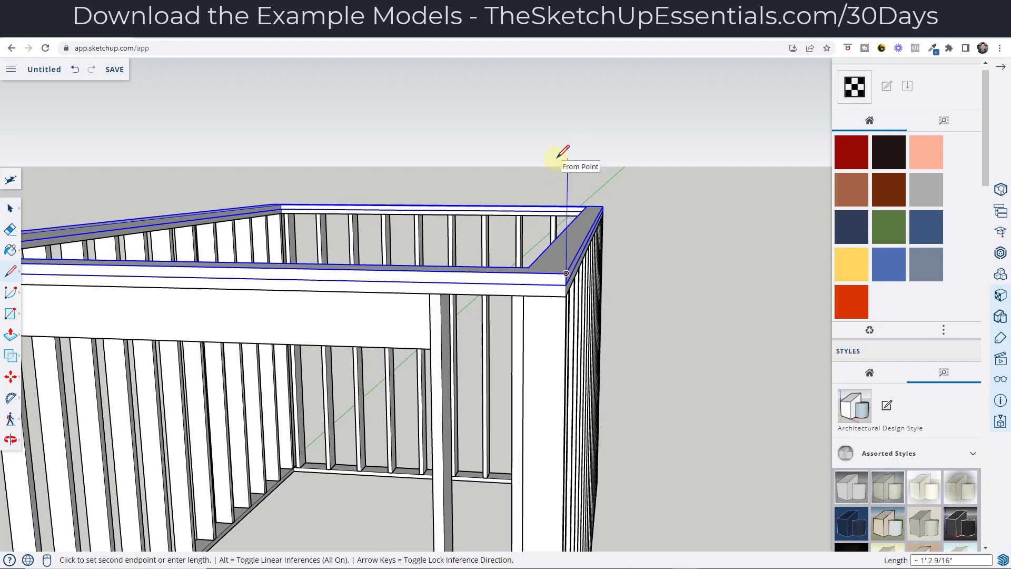
{"action": "type", "text": "6"}
{"action": "key", "text": "Return"}
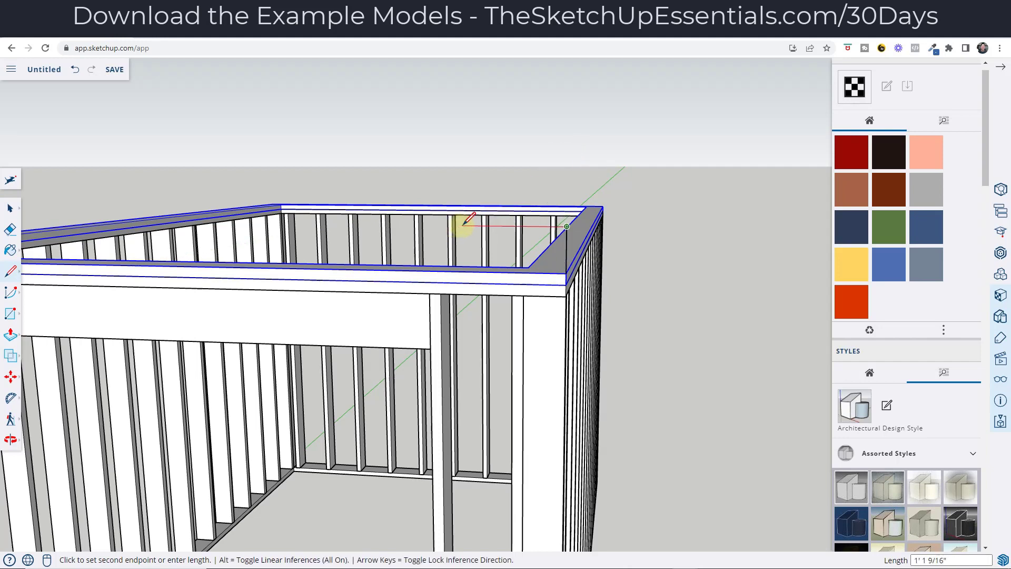
{"action": "key", "text": "space"}
{"action": "middle_click_drag", "start_coordinate": [463, 224], "coordinate": [555, 235]}
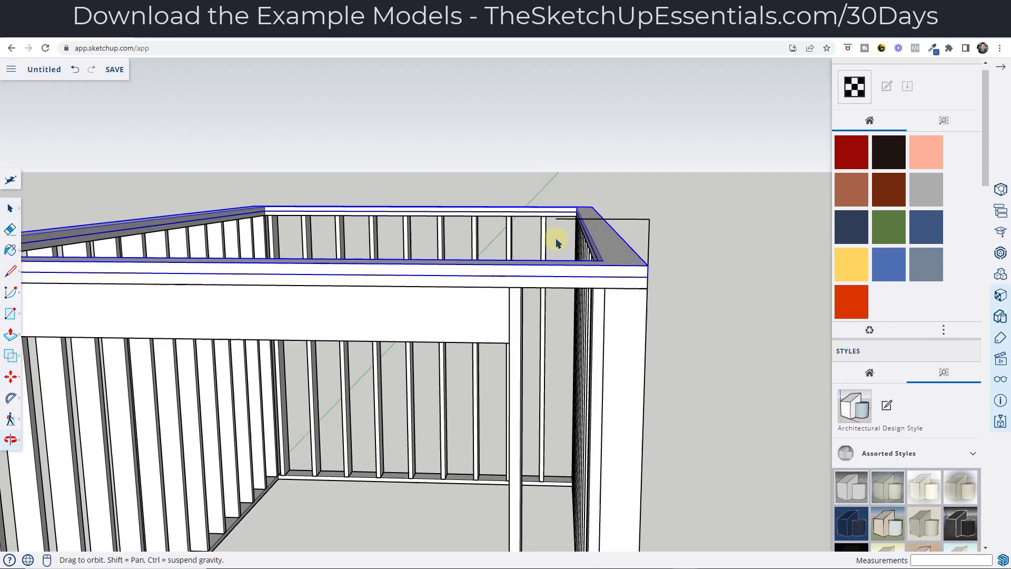
- Centre the Protractor on the top plate corner and set its baseline along the plate
{"action": "left_click", "coordinate": [10, 399]}
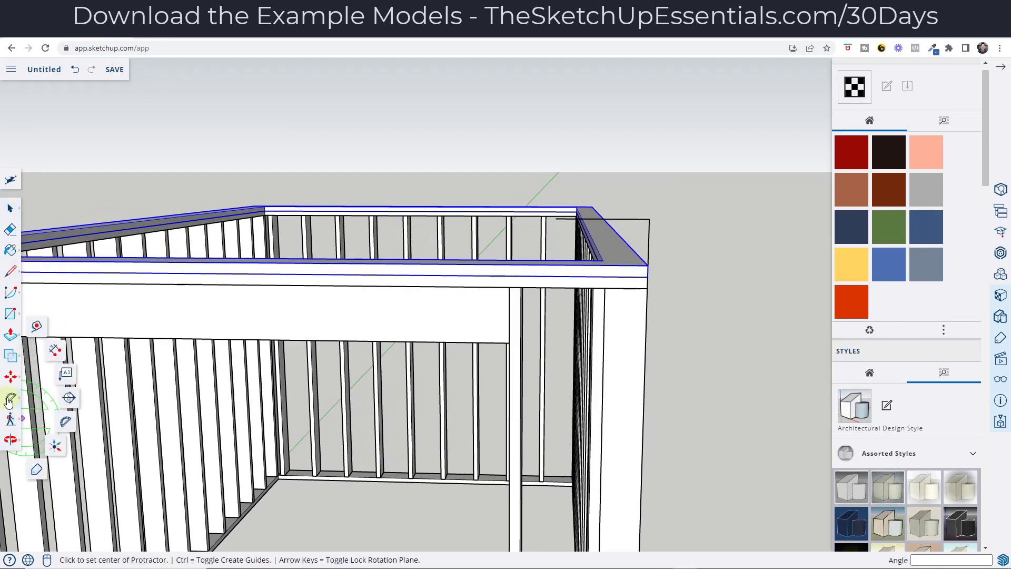
{"action": "left_click", "coordinate": [66, 425]}
{"action": "left_click", "coordinate": [647, 265]}
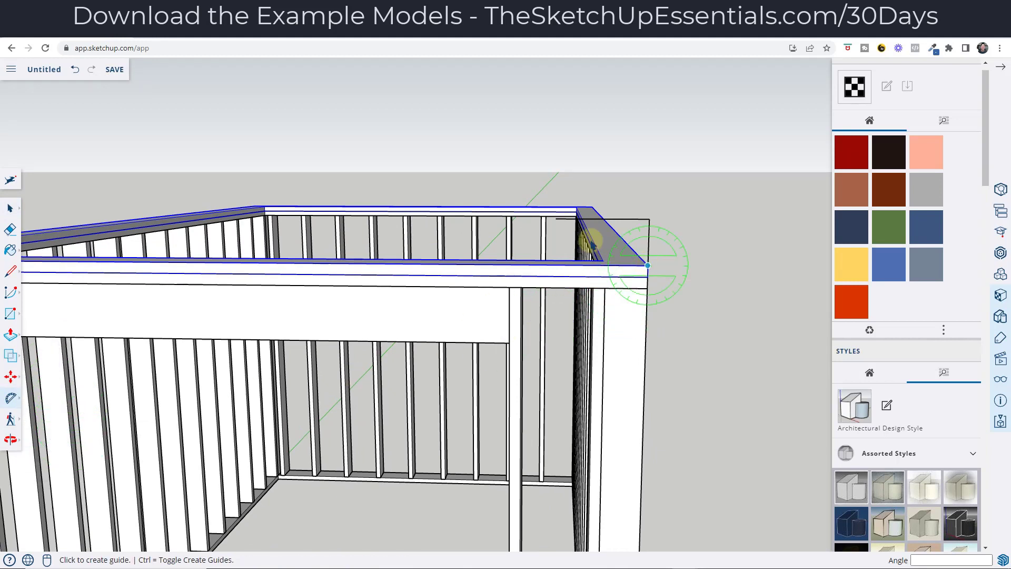
{"action": "left_click", "coordinate": [557, 219]}
{"action": "key", "text": "space"}
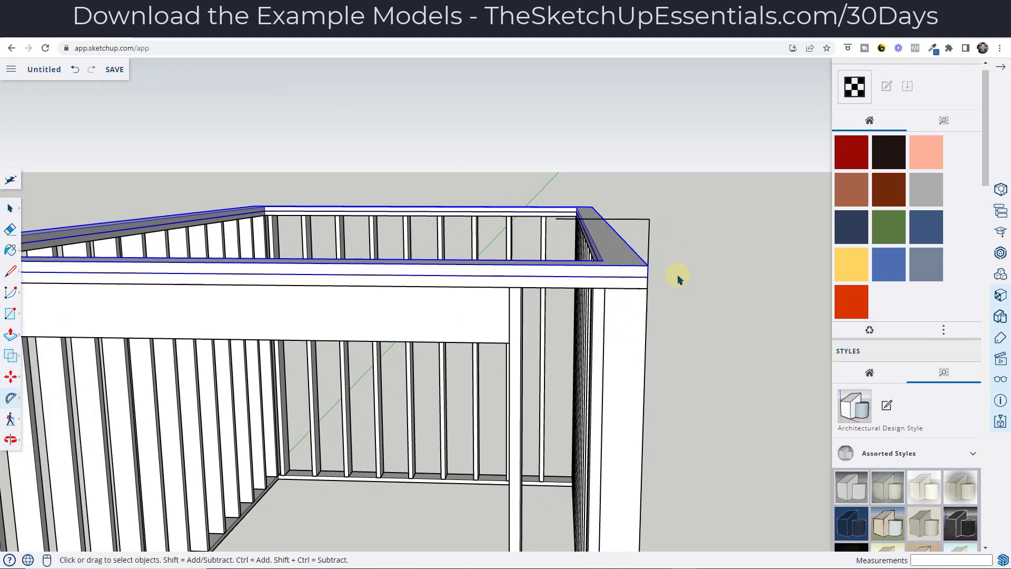
{"action": "scroll", "coordinate": [673, 279], "scroll_direction": "down", "scroll_amount": 3}
{"action": "key", "text": "l"}
{"action": "left_click", "coordinate": [664, 271]}
{"action": "key", "text": "space"}
- Place the angled roof-slope guide line from the top-board corner
{"action": "left_click", "coordinate": [11, 395]}
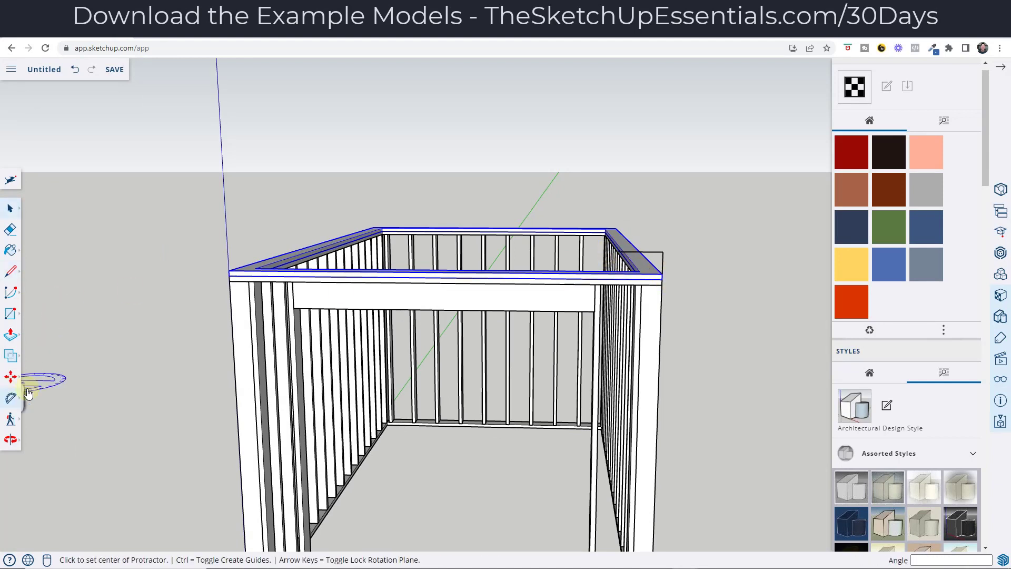
{"action": "left_click", "coordinate": [661, 273]}
{"action": "left_click", "coordinate": [618, 252]}
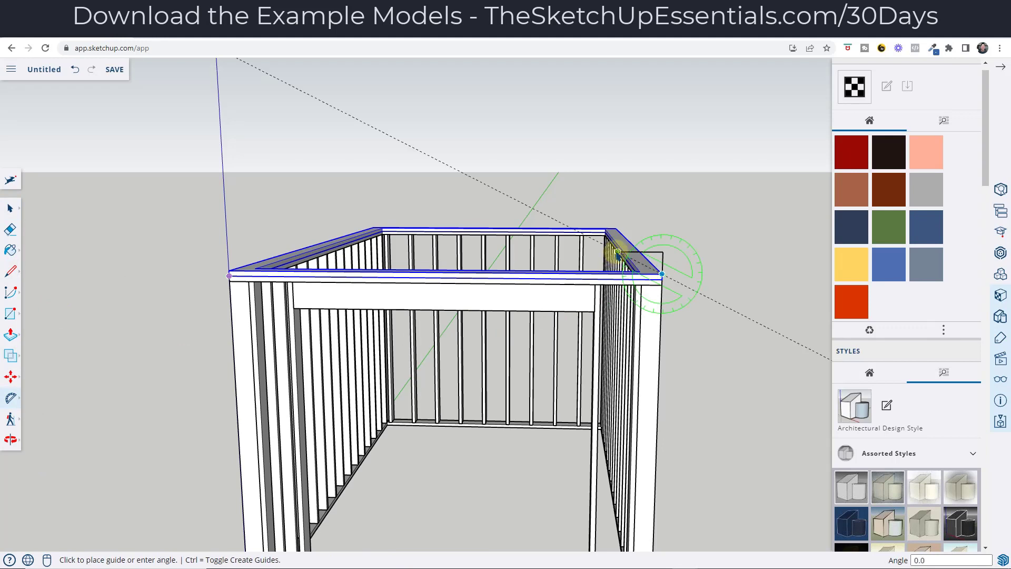
{"action": "left_click", "coordinate": [645, 294]}
{"action": "key", "text": "l"}
{"action": "scroll", "coordinate": [637, 244], "scroll_direction": "down", "scroll_amount": 3}
{"action": "left_click", "coordinate": [639, 247]}
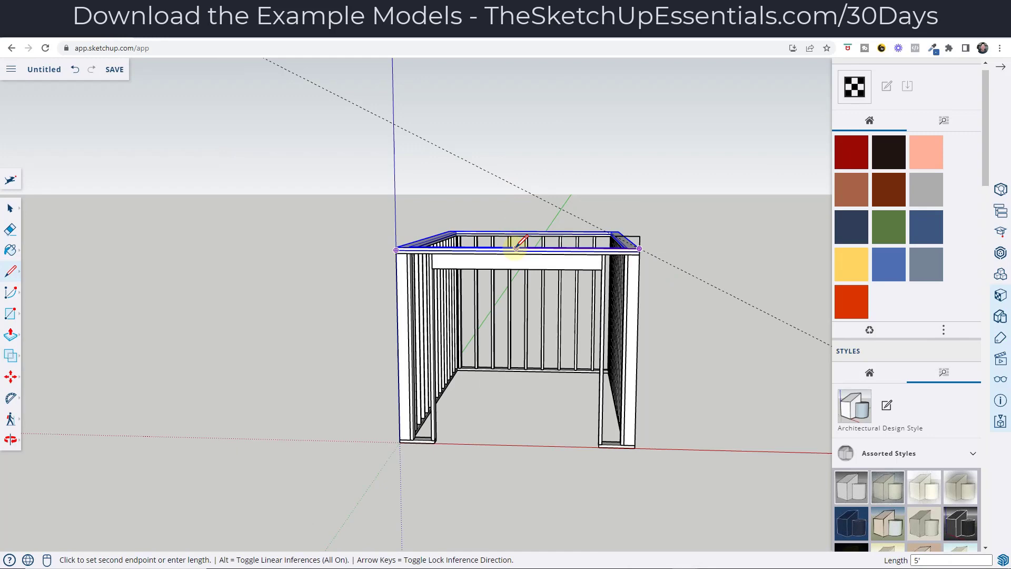
- Draw the two sloped lines from the top-board corners to the peak on the slope guide
{"action": "left_click", "coordinate": [516, 186]}
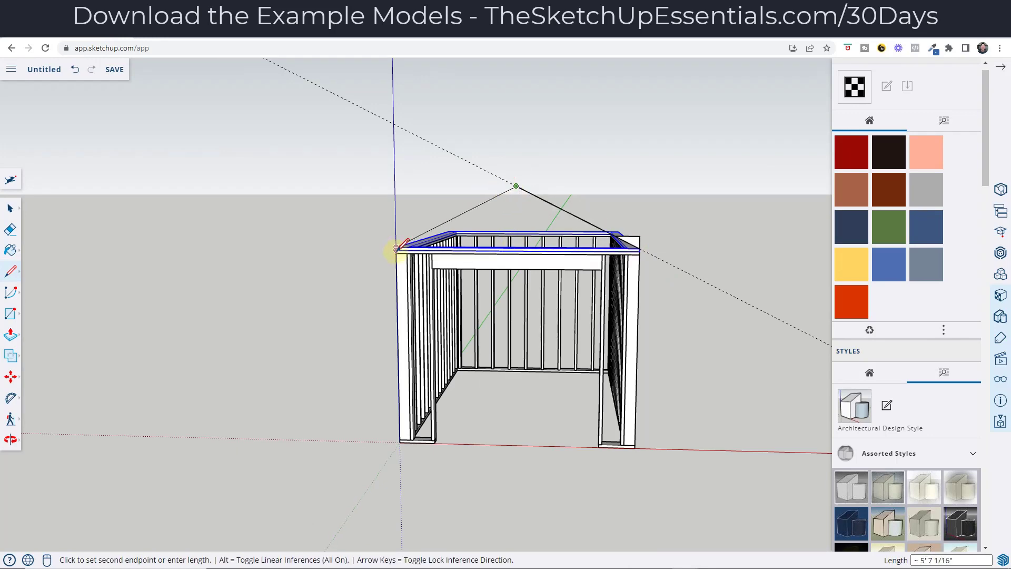
{"action": "left_click", "coordinate": [396, 248]}
{"action": "scroll", "coordinate": [402, 289], "scroll_direction": "up", "scroll_amount": 3}
{"action": "key", "text": "space"}
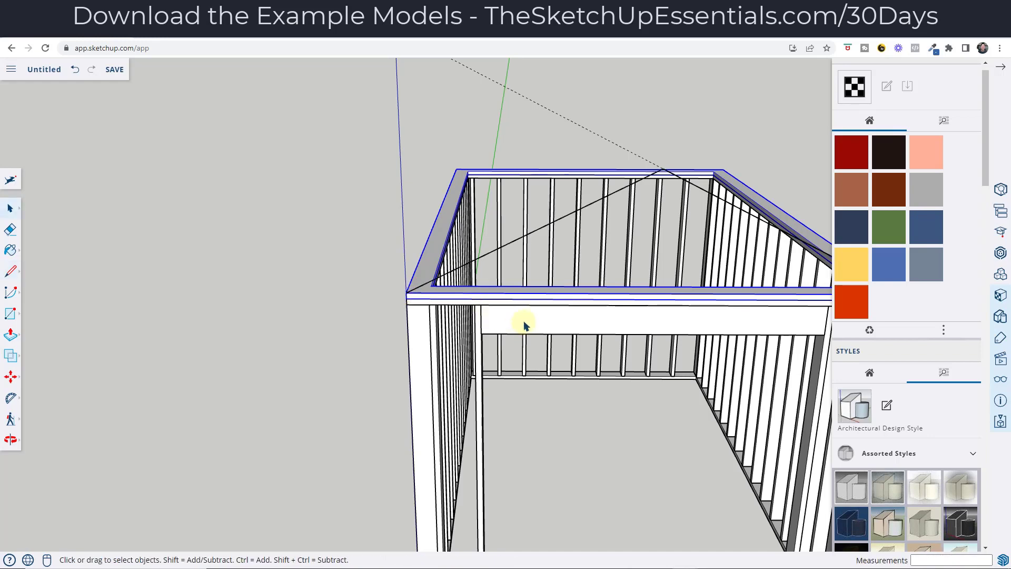
- Orbit to view the gable from the side and select the sloped roof outline edges
{"action": "scroll", "coordinate": [524, 325], "scroll_direction": "down", "scroll_amount": 5}
{"action": "key", "text": "e"}
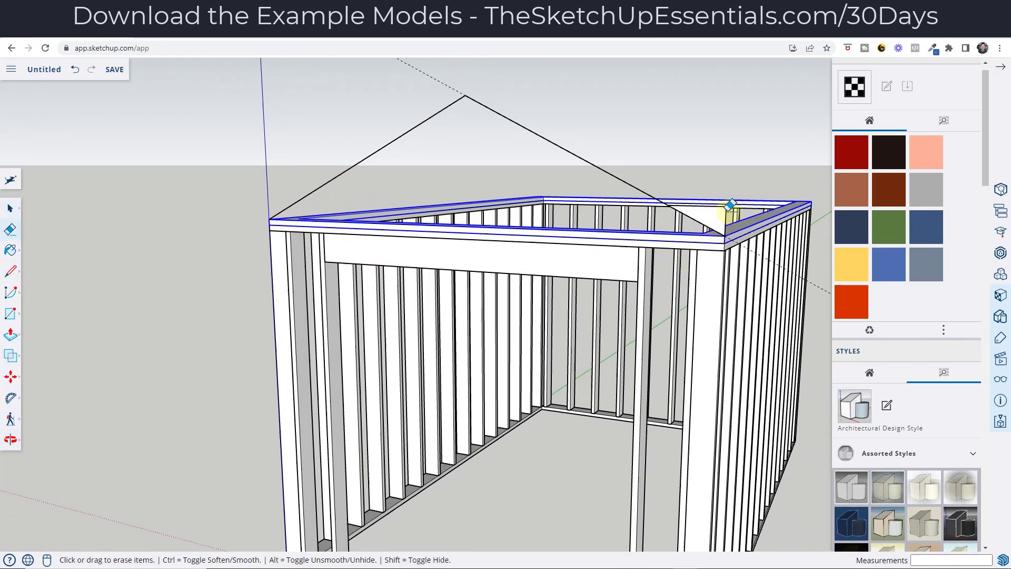
{"action": "middle_click_drag", "start_coordinate": [730, 206], "coordinate": [716, 226]}
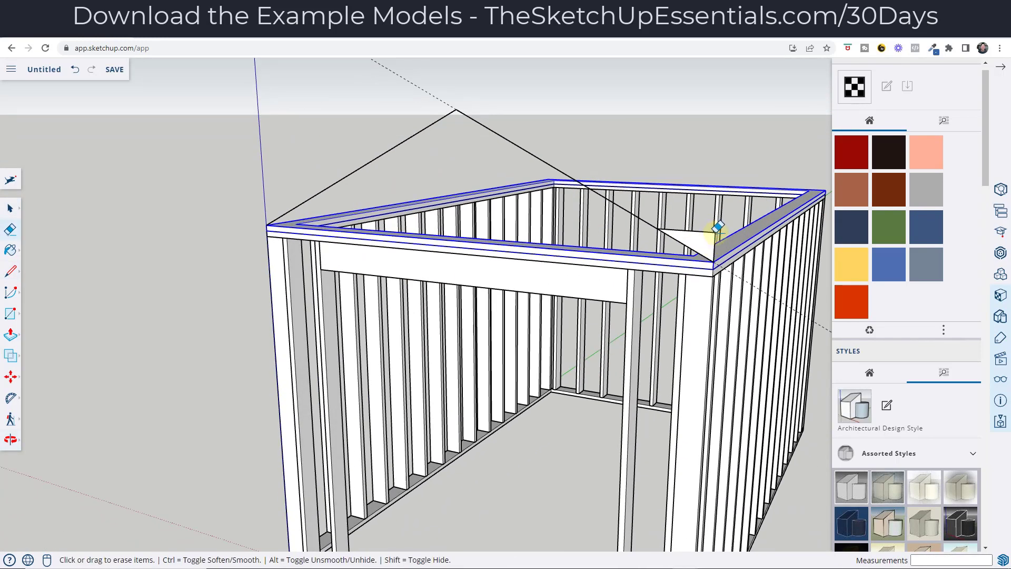
{"action": "scroll", "coordinate": [658, 248], "scroll_direction": "down", "scroll_amount": 5}
{"action": "key", "text": "space"}
{"action": "middle_click_drag", "start_coordinate": [639, 235], "coordinate": [659, 181]}
{"action": "scroll", "coordinate": [617, 182], "scroll_direction": "up", "scroll_amount": 4}
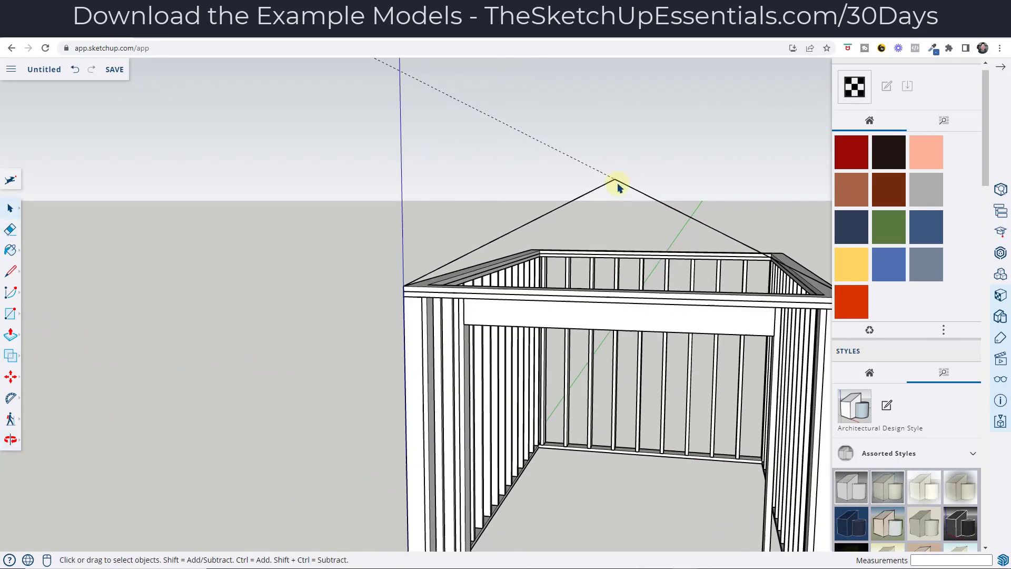
{"action": "scroll", "coordinate": [616, 183], "scroll_direction": "up", "scroll_amount": 3}
{"action": "left_click", "coordinate": [617, 177], "text": "shift"}
- Group the roof outline and draw a 5.5" x 1.5" ridge board profile below the peak
{"action": "right_click", "coordinate": [625, 179]}
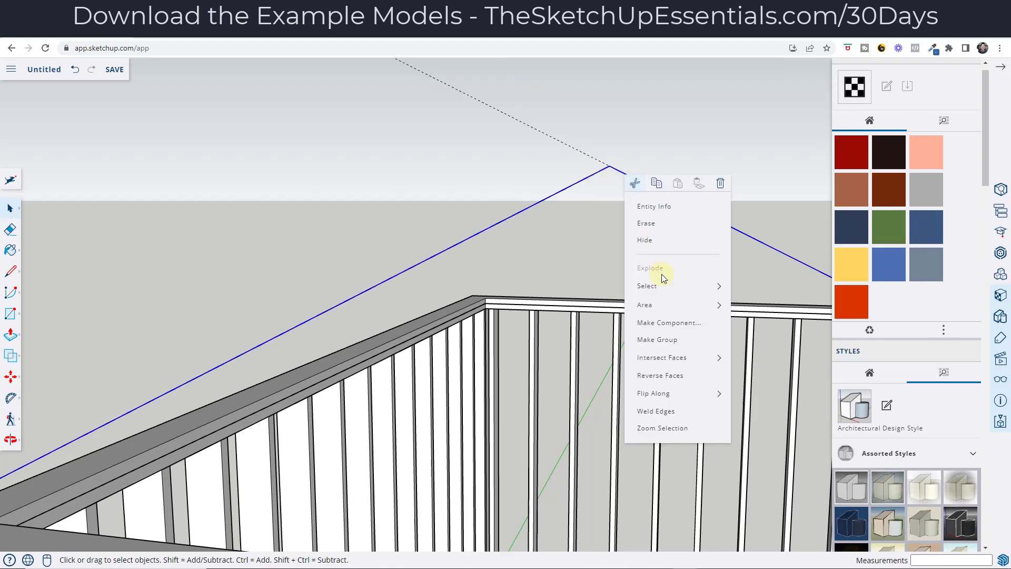
{"action": "left_click", "coordinate": [660, 340]}
{"action": "key", "text": "l"}
{"action": "left_click", "coordinate": [609, 166]}
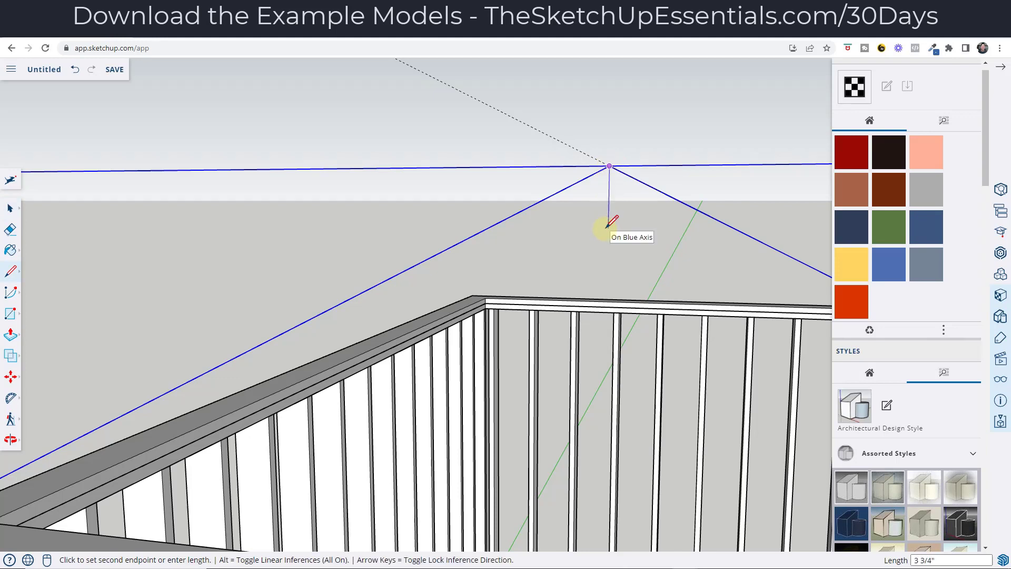
{"action": "type", "text": "5.5"}
{"action": "key", "text": "Return"}
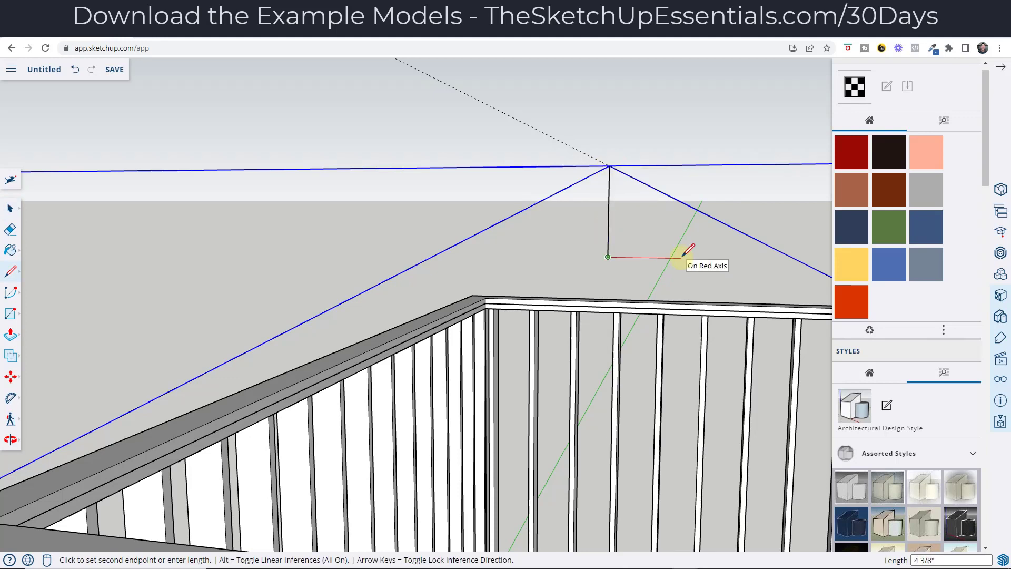
{"action": "left_click", "coordinate": [620, 257]}
{"action": "type", "text": "1.5"}
{"action": "key", "text": "Return"}
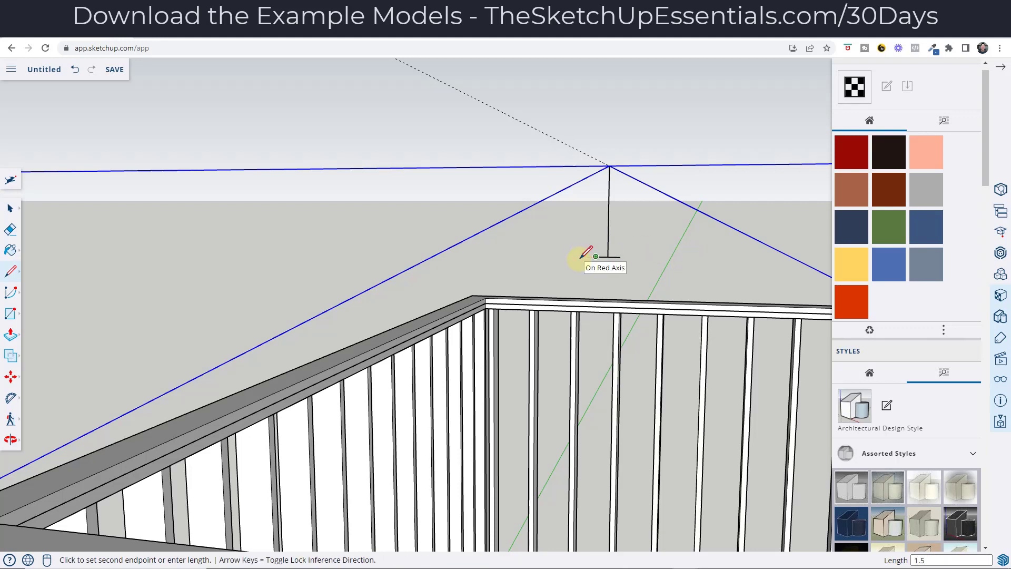
{"action": "left_click", "coordinate": [597, 166]}
{"action": "key", "text": "space"}
- Push/Pull the ridge board profile along the shed's length
{"action": "scroll", "coordinate": [606, 173], "scroll_direction": "up", "scroll_amount": 3}
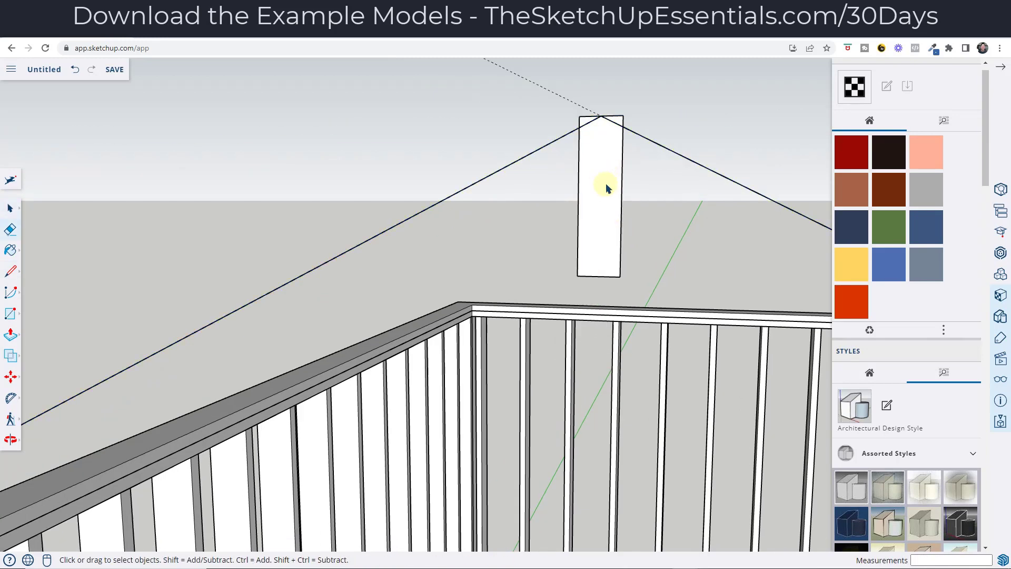
{"action": "scroll", "coordinate": [601, 179], "scroll_direction": "down", "scroll_amount": 5}
{"action": "middle_click_drag", "start_coordinate": [542, 276], "coordinate": [526, 271]}
{"action": "key", "text": "p"}
{"action": "left_click", "coordinate": [417, 275]}
{"action": "scroll", "coordinate": [526, 274], "scroll_direction": "down", "scroll_amount": 5}
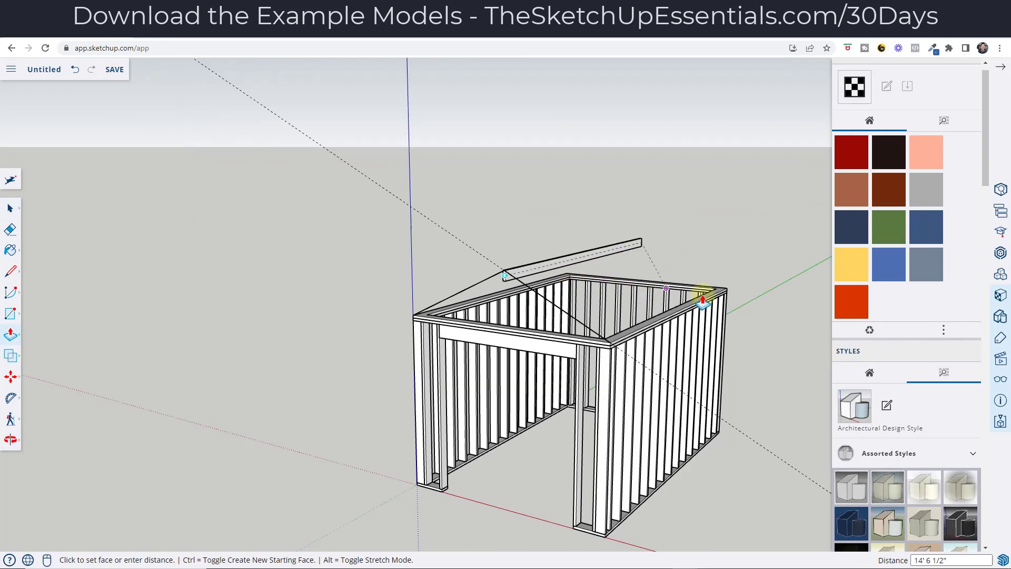
- Erase the diagonal gable outline lines so only the ridge board remains above the frame
{"action": "key", "text": "space"}
{"action": "middle_click_drag", "start_coordinate": [554, 260], "coordinate": [519, 300]}
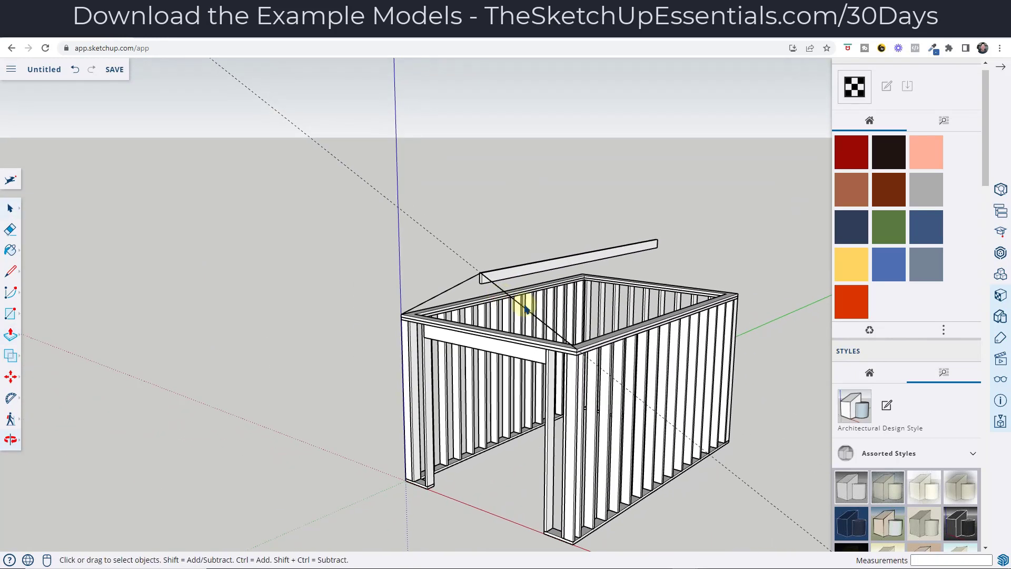
{"action": "scroll", "coordinate": [474, 285], "scroll_direction": "up", "scroll_amount": 3}
{"action": "mouse_move", "coordinate": [435, 268]}
{"action": "middle_mouse_down"}
{"action": "mouse_move", "coordinate": [440, 244]}
{"action": "mouse_move", "coordinate": [535, 233]}
{"action": "middle_mouse_up"}
{"action": "key", "text": "e"}
{"action": "left_click_drag", "start_coordinate": [535, 232], "coordinate": [451, 260]}
{"action": "key", "text": "space"}
{"action": "middle_click_drag", "start_coordinate": [638, 255], "coordinate": [572, 258]}
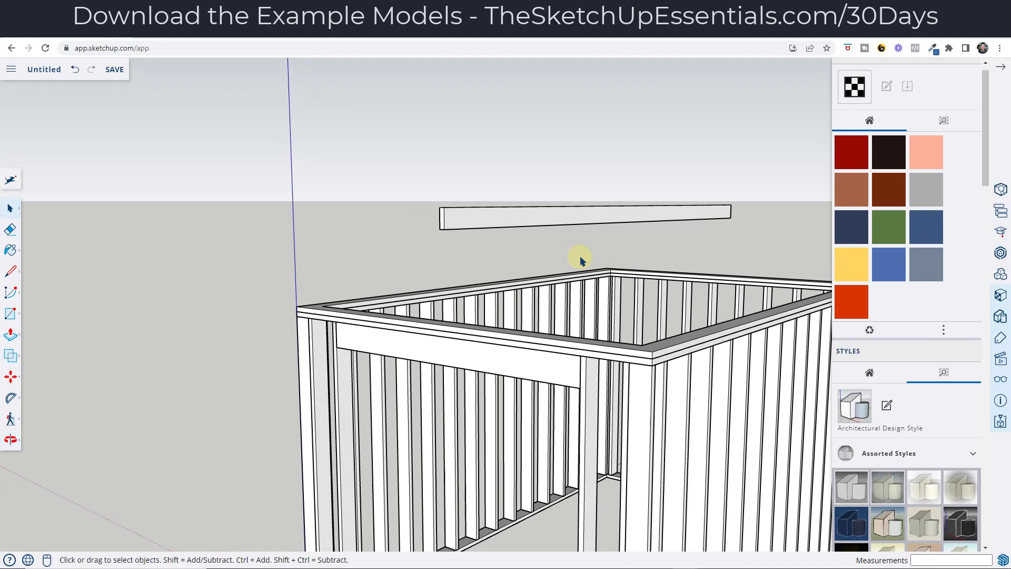
{"action": "key", "text": "l"}
{"action": "left_click", "coordinate": [652, 351]}
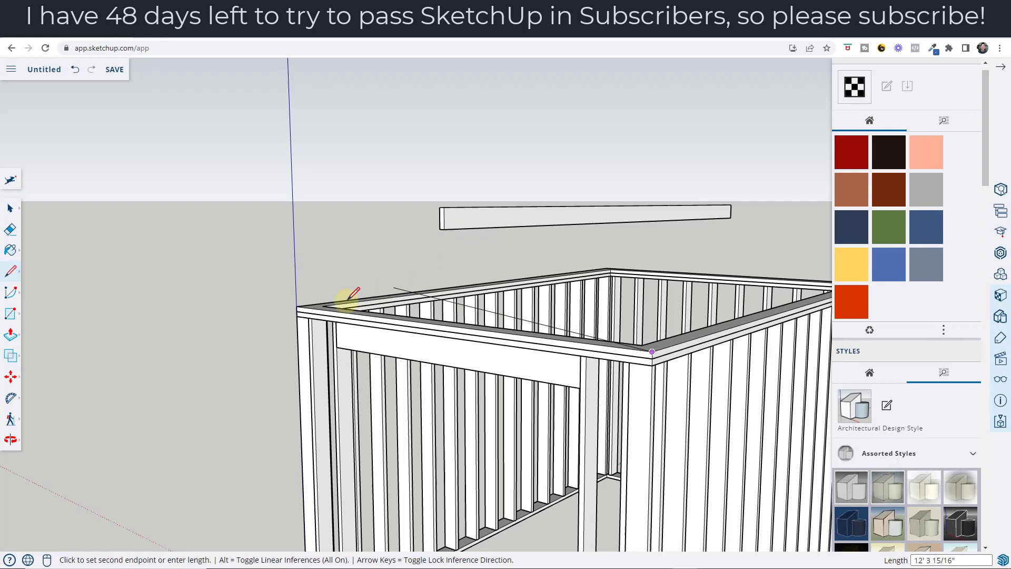
- Draw the 5.5 by 1.5 inch rafter profile as a closed face
{"action": "left_click", "coordinate": [297, 306]}
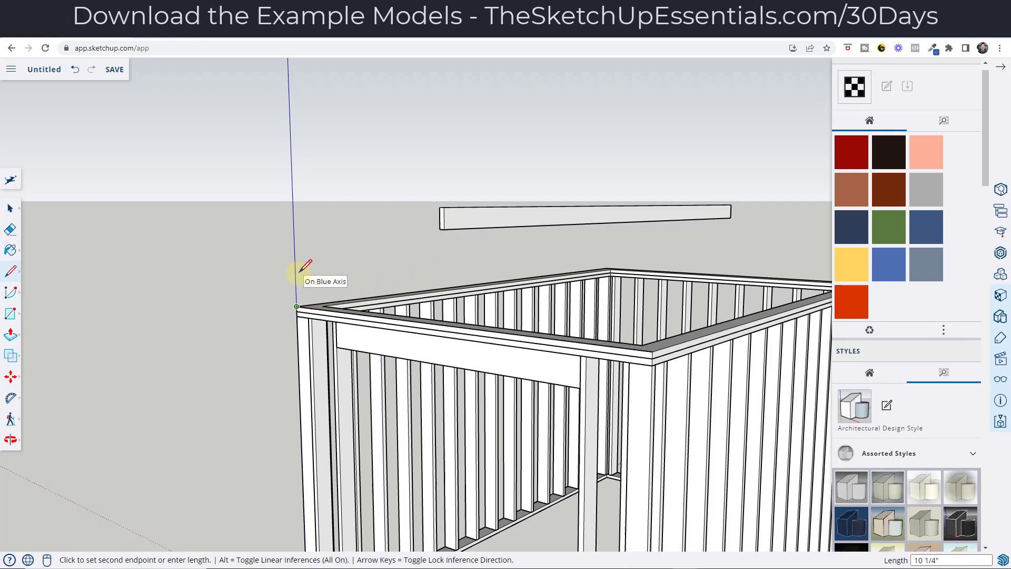
{"action": "type", "text": "5.5"}
{"action": "key", "text": "Return"}
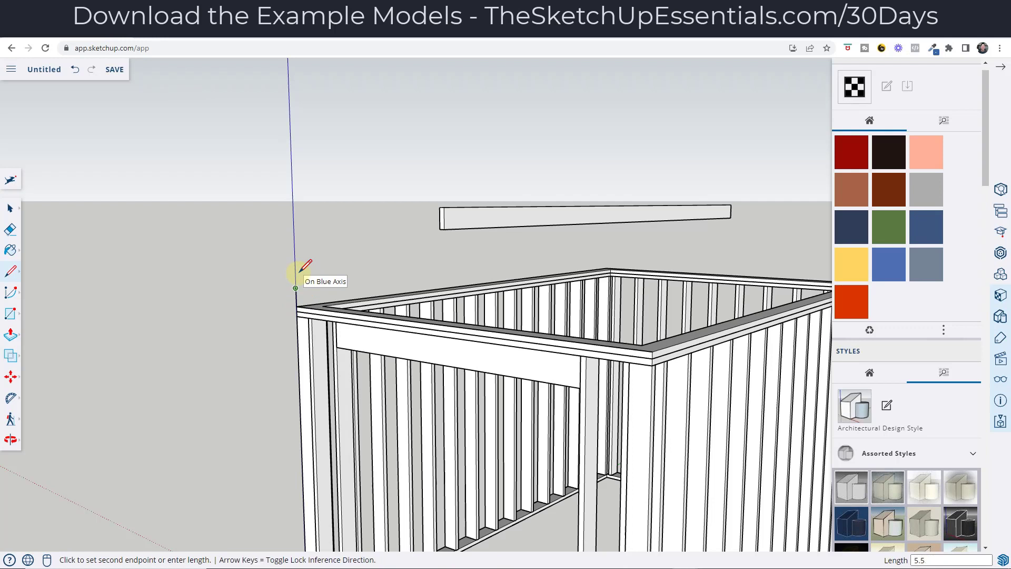
{"action": "scroll", "coordinate": [295, 285], "scroll_direction": "up", "scroll_amount": 3}
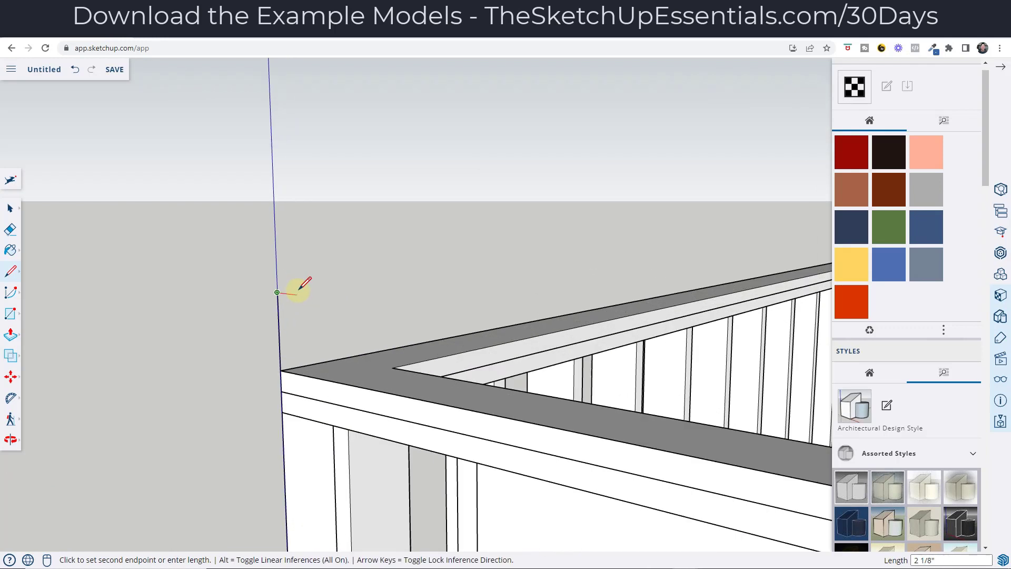
{"action": "type", "text": "1.5"}
{"action": "key", "text": "Return"}
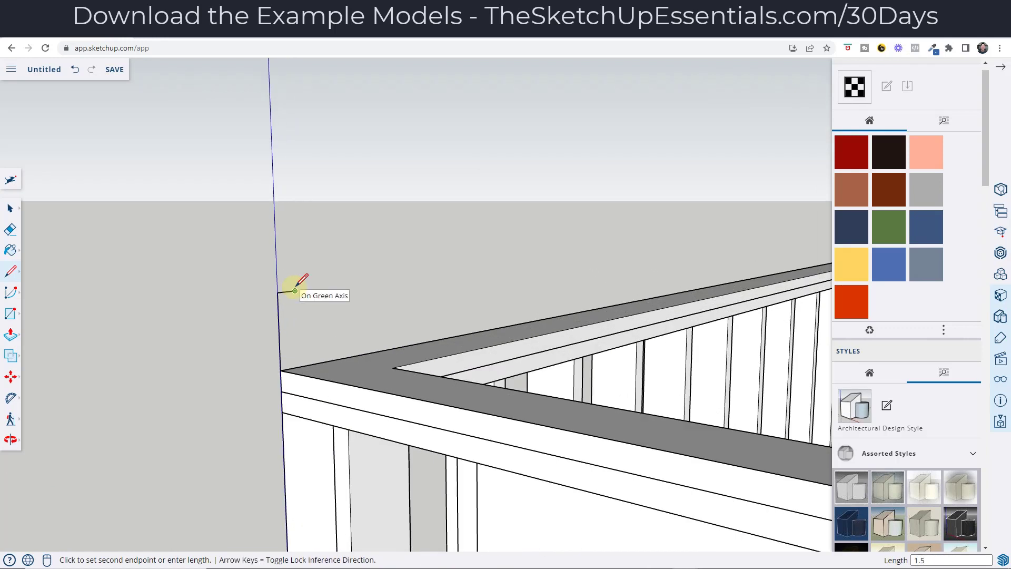
{"action": "left_click", "coordinate": [298, 366]}
- Extrude the profile into a long board and make it a component named 'Rafter'
{"action": "key", "text": "space"}
{"action": "key", "text": "p"}
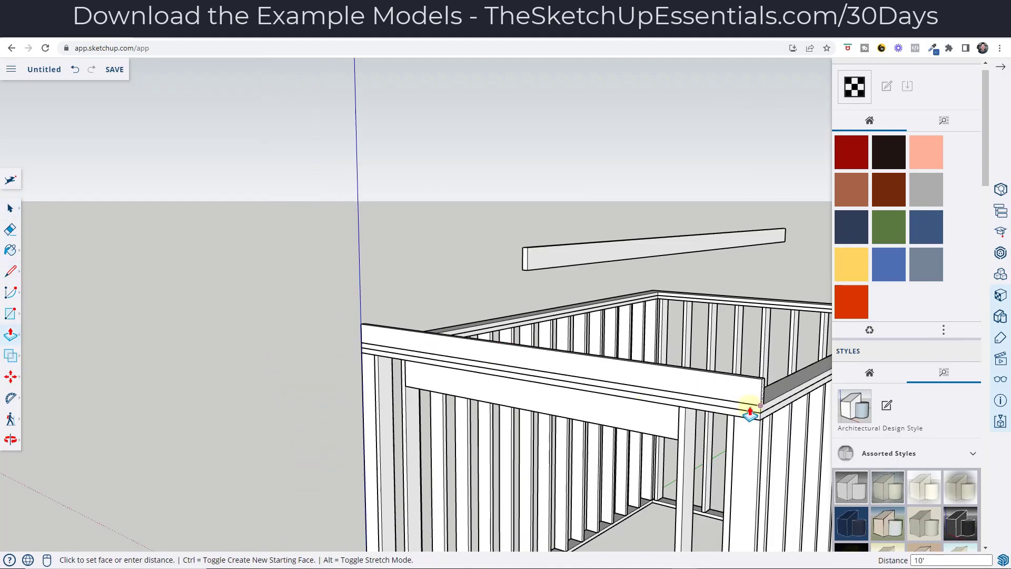
{"action": "key", "text": "space"}
{"action": "left_click", "coordinate": [745, 395]}
{"action": "right_click", "coordinate": [746, 396]}
{"action": "left_click", "coordinate": [793, 413]}
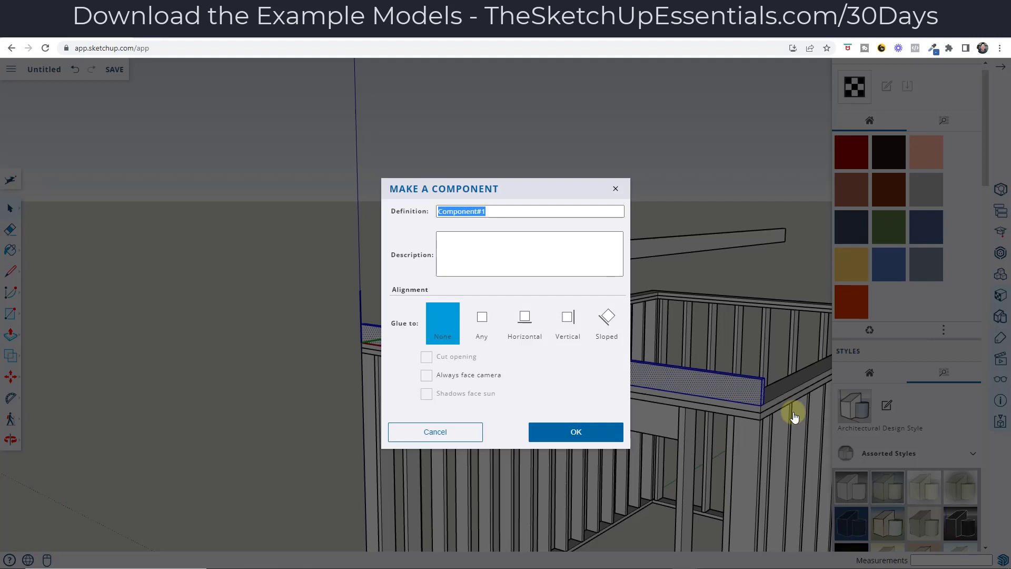
{"action": "type", "text": "Rafter"}
{"action": "key", "text": "Return"}
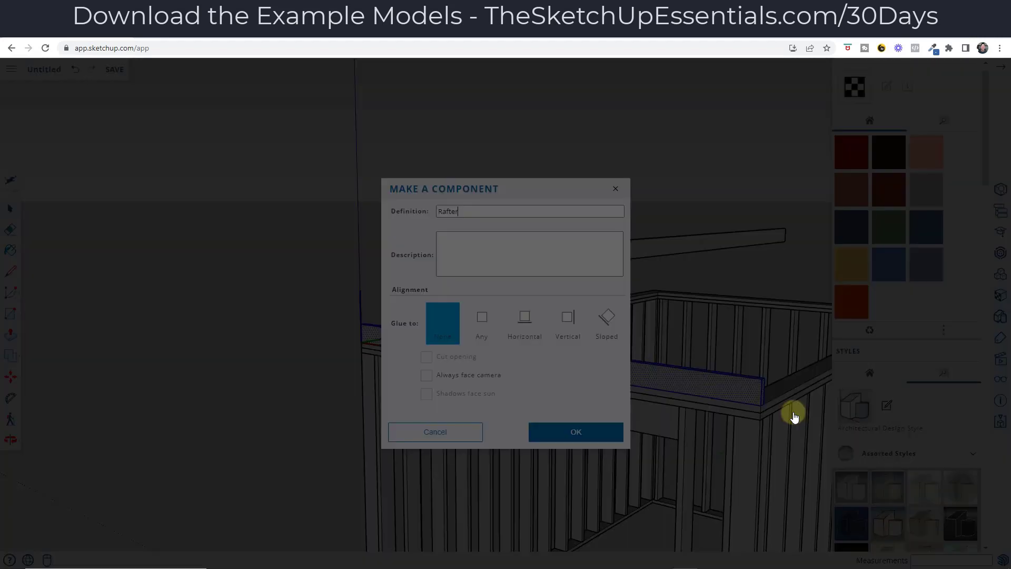
- Rotate the Rafter about its corner, tilting it up to the roof slope
{"action": "key", "text": "q"}
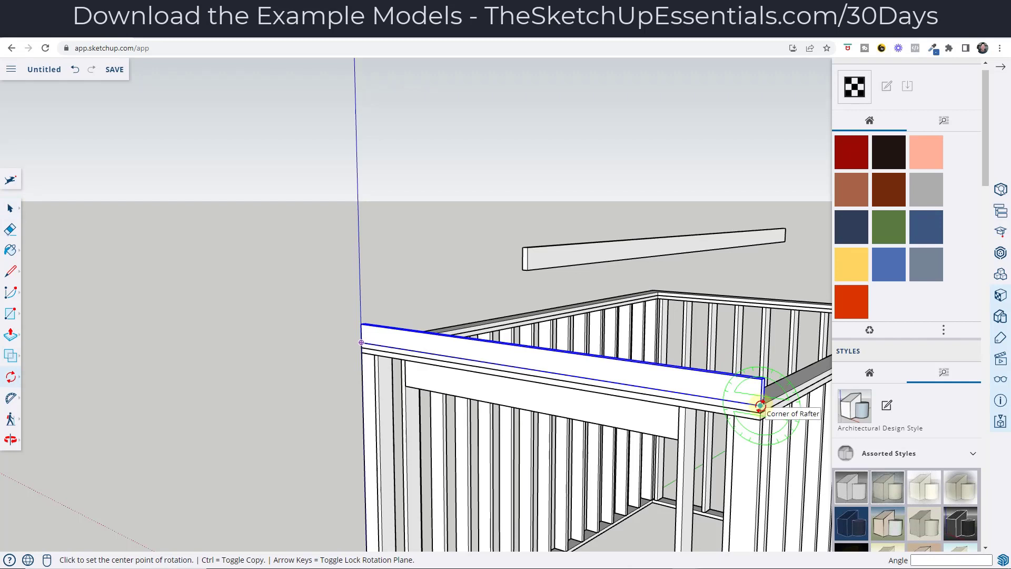
{"action": "left_click", "coordinate": [760, 406]}
{"action": "left_click", "coordinate": [362, 342]}
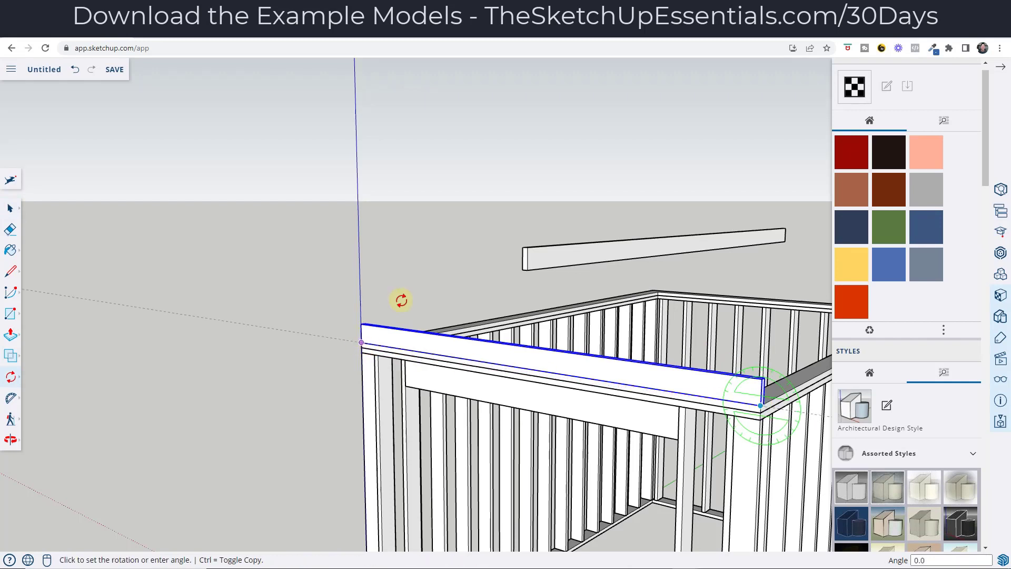
{"action": "left_click", "coordinate": [528, 270]}
{"action": "key", "text": "space"}
{"action": "scroll", "coordinate": [456, 210], "scroll_direction": "up", "scroll_amount": 6}
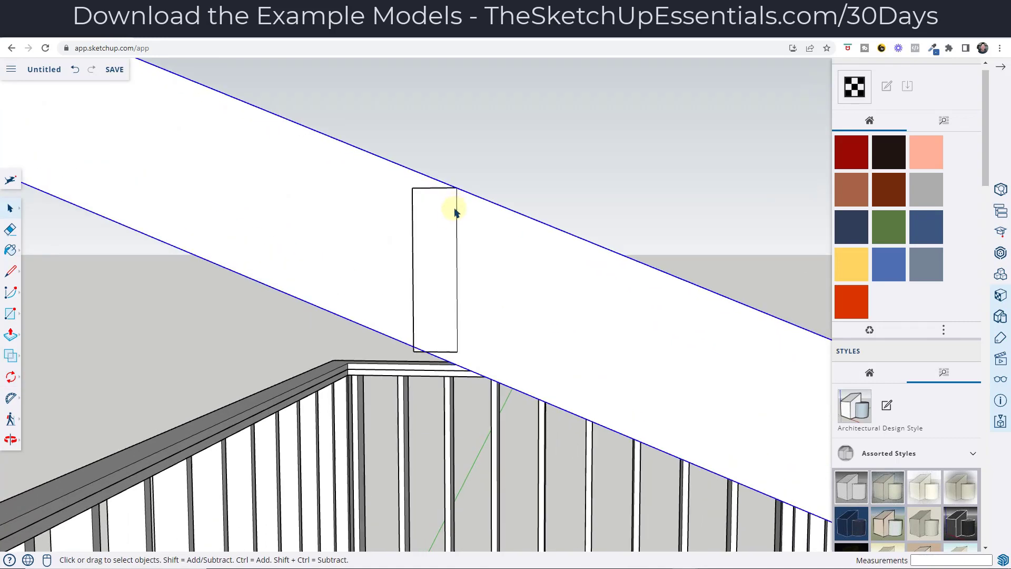
{"action": "key", "text": "Escape"}
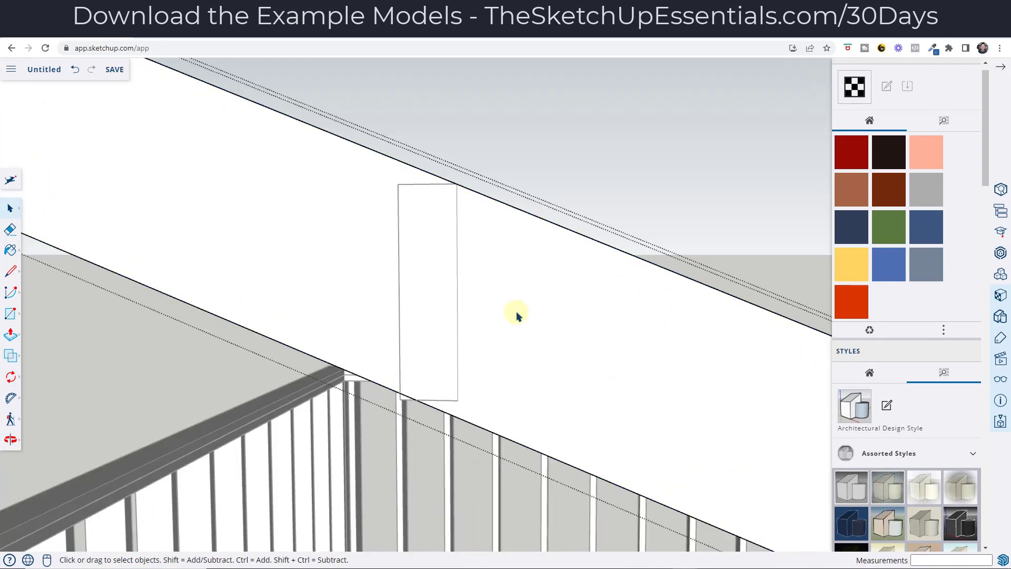
- Draw a guide line from the post's top corner down to the rafter's edge
{"action": "key", "text": "l"}
{"action": "left_click", "coordinate": [457, 183]}
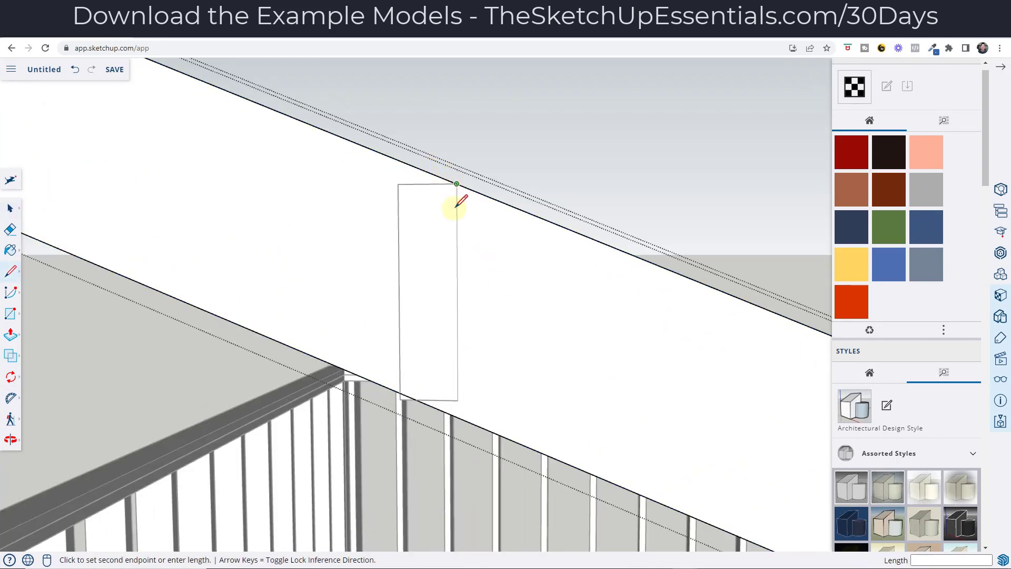
{"action": "left_click", "coordinate": [457, 416]}
{"action": "key", "text": "space"}
{"action": "middle_click_drag", "start_coordinate": [457, 416], "coordinate": [424, 420]}
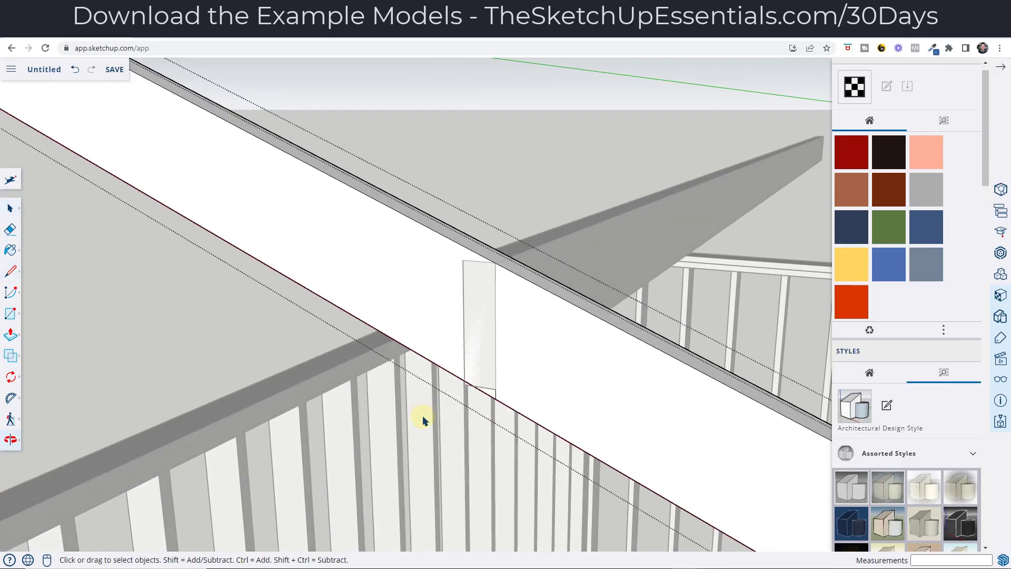
- Push/pull the rafter's upper face to extend it to the ridge board
{"action": "key", "text": "p"}
{"action": "left_click", "coordinate": [387, 265]}
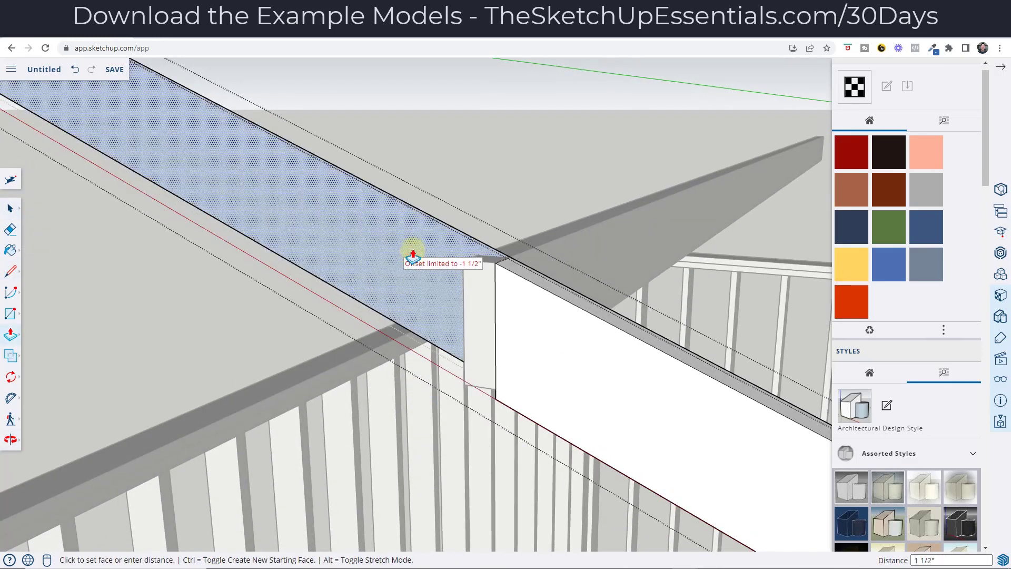
{"action": "left_click", "coordinate": [413, 255]}
{"action": "key", "text": "space"}
{"action": "middle_click_drag", "start_coordinate": [599, 275], "coordinate": [467, 310]}
{"action": "scroll", "coordinate": [467, 309], "scroll_direction": "down", "scroll_amount": 5}
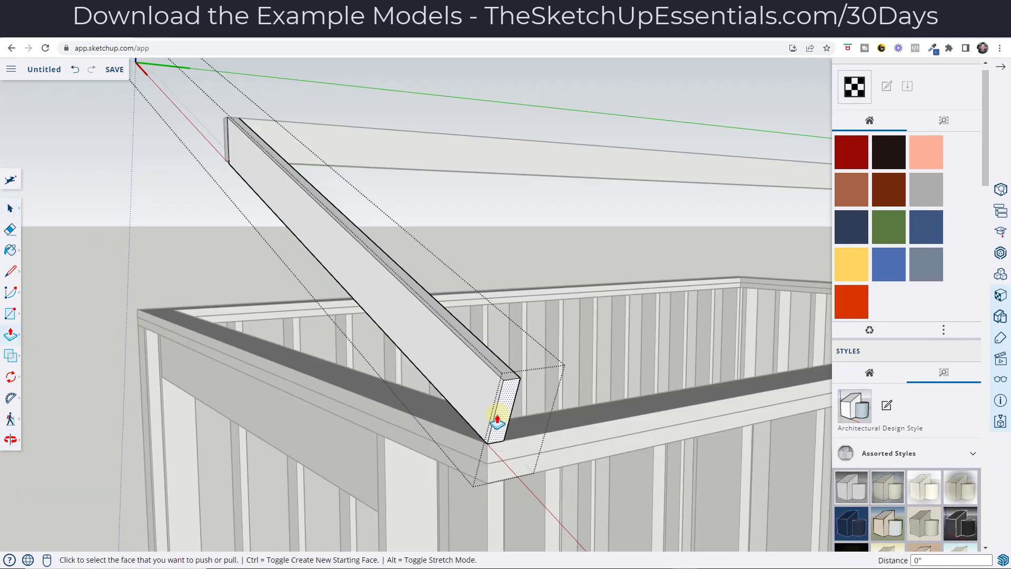
- Lengthen the rafter's lower end past the wall's top plate
{"action": "left_click", "coordinate": [493, 418]}
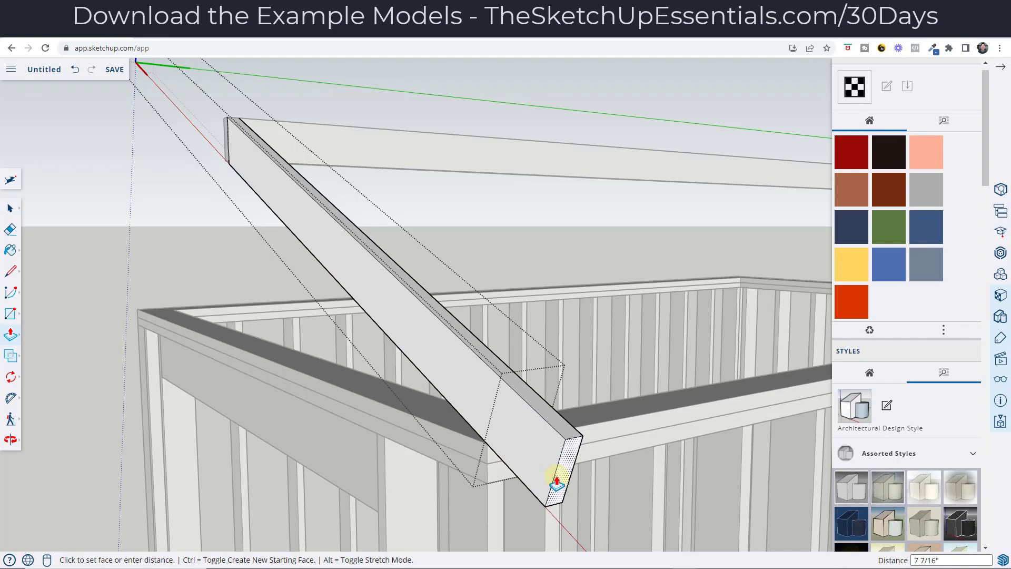
{"action": "left_click", "coordinate": [556, 481]}
{"action": "key", "text": "space"}
{"action": "middle_click_drag", "start_coordinate": [553, 481], "coordinate": [401, 287]}
{"action": "scroll", "coordinate": [395, 311], "scroll_direction": "down", "scroll_amount": 5}
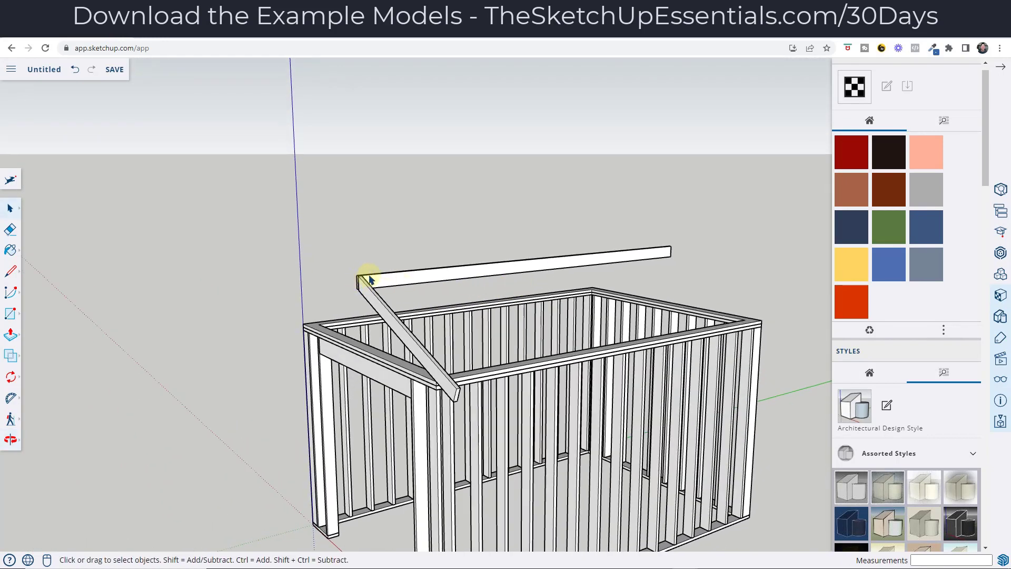
{"action": "middle_click_drag", "start_coordinate": [620, 280], "coordinate": [404, 308]}
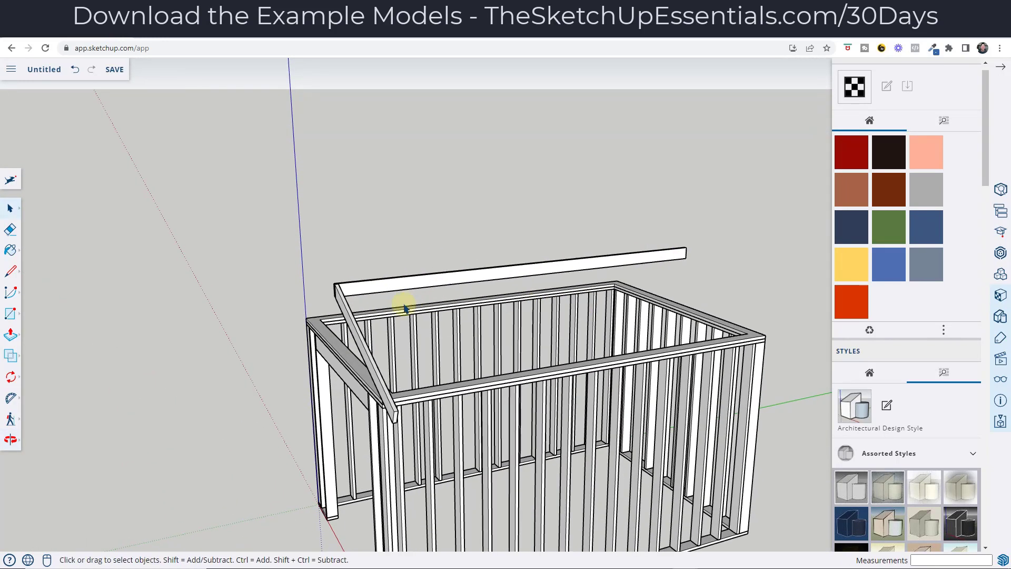
- Copy the rafter 16 inches along the ridge
{"action": "left_click", "coordinate": [345, 312]}
{"action": "key", "text": "m"}
{"action": "scroll", "coordinate": [321, 288], "scroll_direction": "up", "scroll_amount": 4}
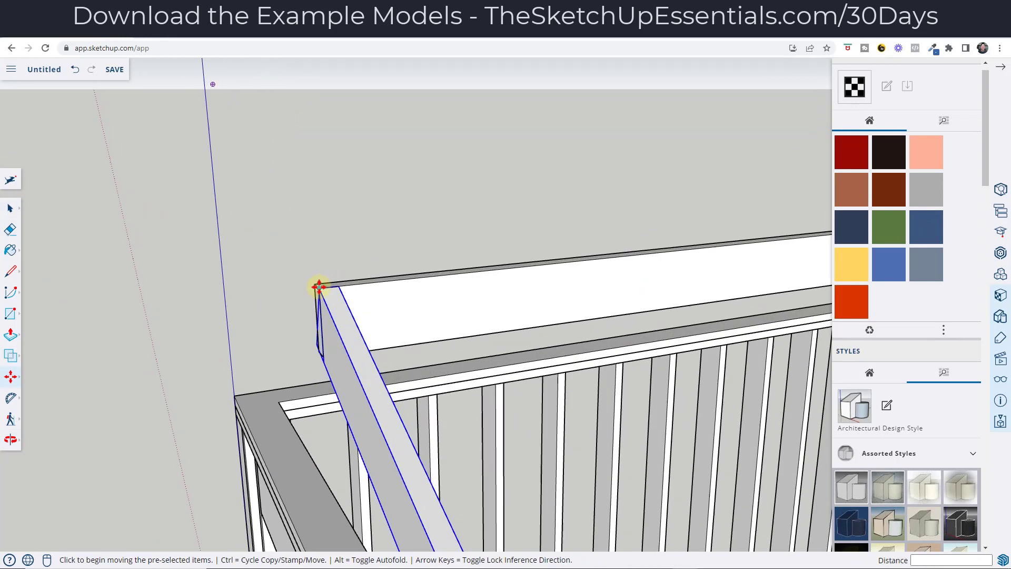
{"action": "key", "text": "ctrl"}
{"action": "left_click", "coordinate": [320, 289]}
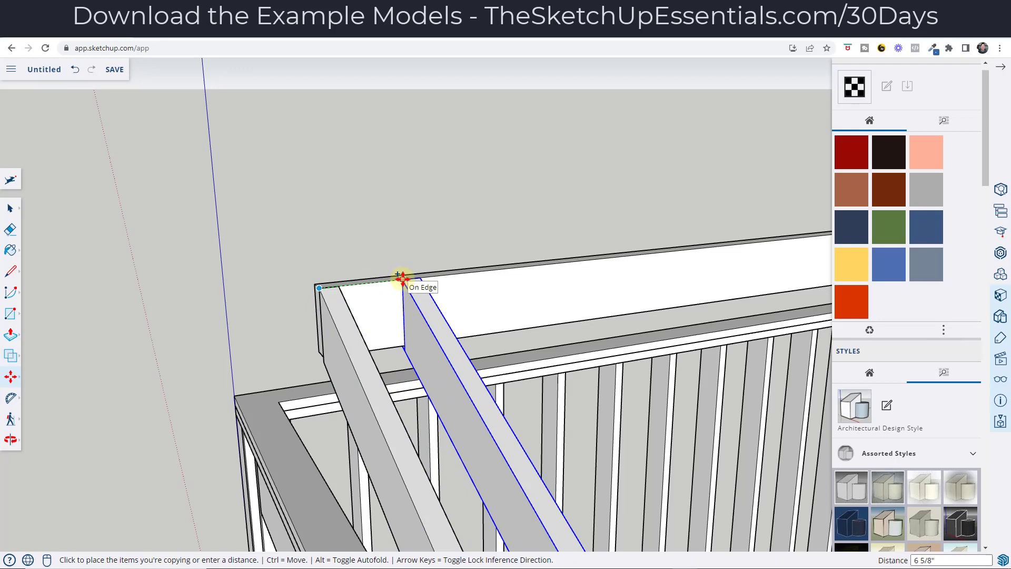
{"action": "type", "text": "16"}
{"action": "key", "text": "Return"}
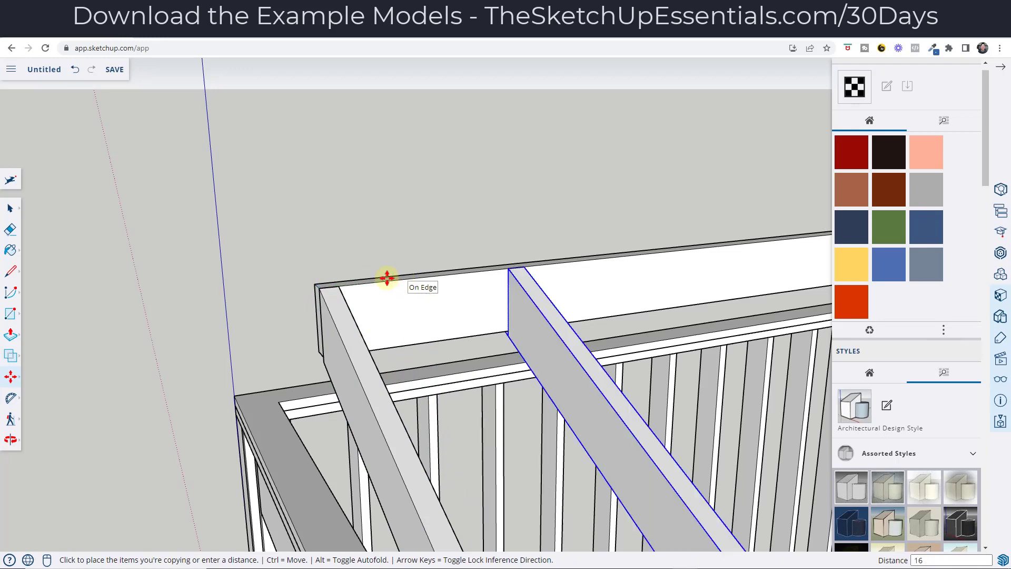
- Turn the copy into an array of 11 rafters with *11
{"action": "scroll", "coordinate": [387, 278], "scroll_direction": "down", "scroll_amount": 6}
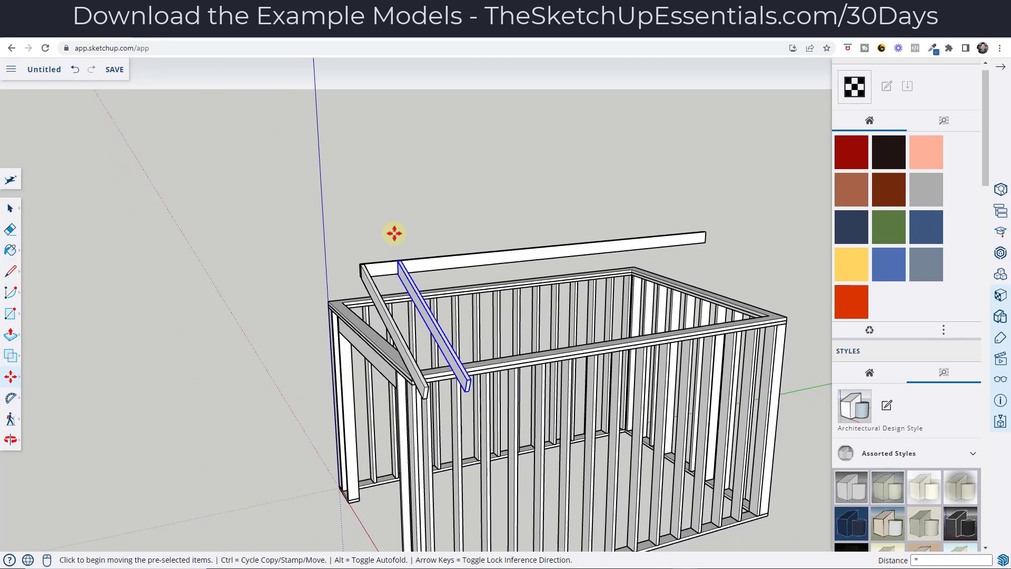
{"action": "type", "text": "*10"}
{"action": "key", "text": "Return"}
{"action": "type", "text": "*11"}
{"action": "key", "text": "Return"}
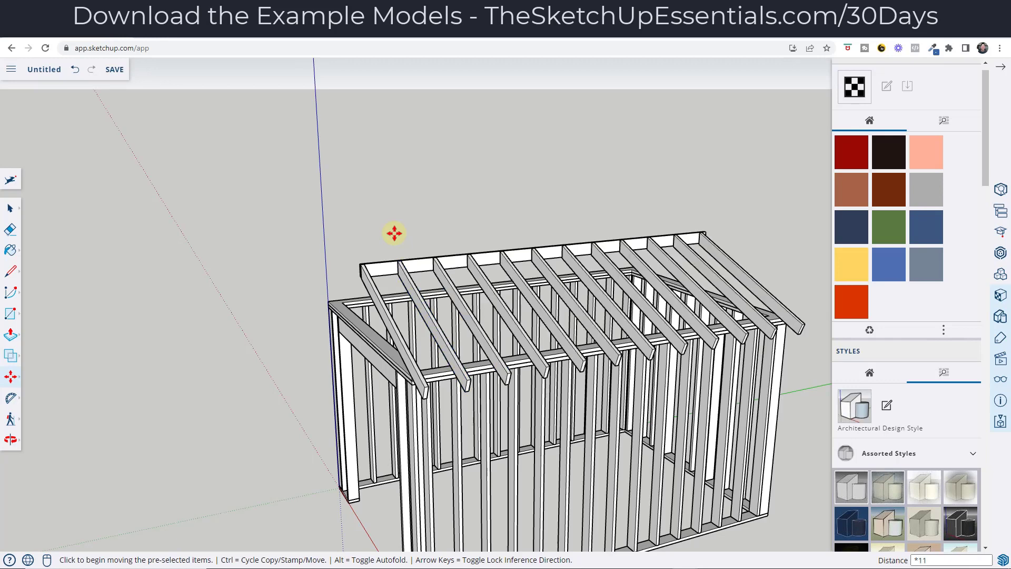
{"action": "key", "text": "space"}
{"action": "middle_click_drag", "start_coordinate": [700, 260], "coordinate": [610, 311]}
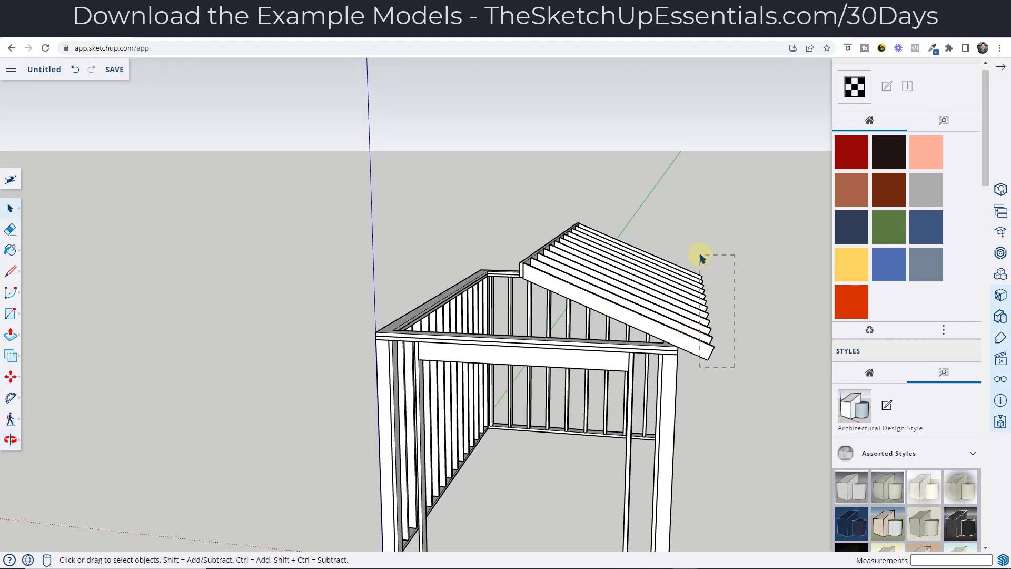
- Select all the rafters and place a copy beside the shed
{"action": "left_click_drag", "start_coordinate": [701, 258], "coordinate": [701, 258]}
{"action": "scroll", "coordinate": [710, 274], "scroll_direction": "down", "scroll_amount": 2}
{"action": "key", "text": "m"}
{"action": "key", "text": "ctrl"}
{"action": "left_click", "coordinate": [712, 323]}
{"action": "left_click", "coordinate": [444, 311]}
- Mirror the rafter copy across its width with a scale of -1
{"action": "key", "text": "s"}
{"action": "middle_click_drag", "start_coordinate": [420, 279], "coordinate": [471, 282]}
{"action": "scroll", "coordinate": [471, 279], "scroll_direction": "up", "scroll_amount": 3}
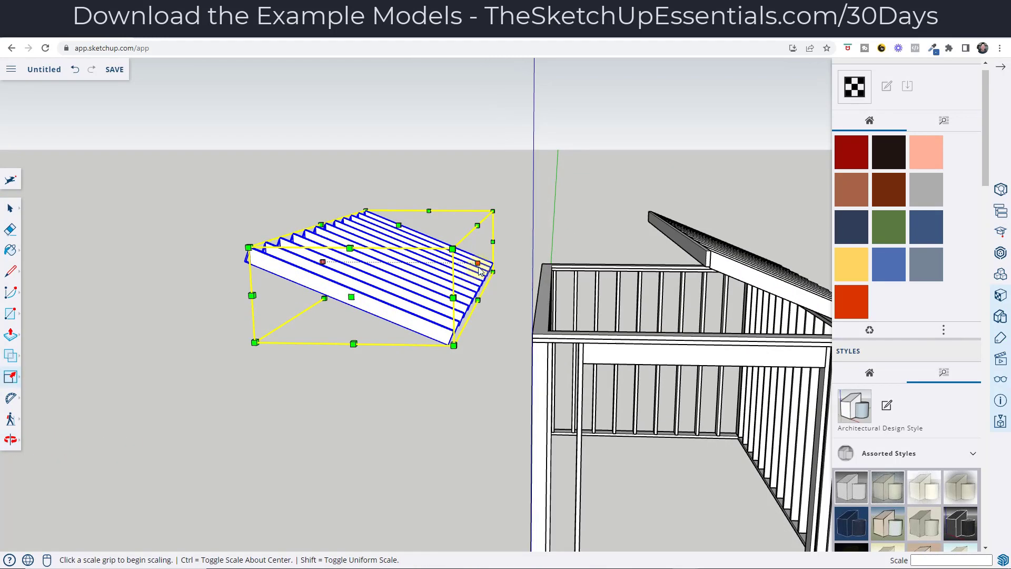
{"action": "left_click", "coordinate": [477, 264]}
{"action": "key", "text": "Return"}
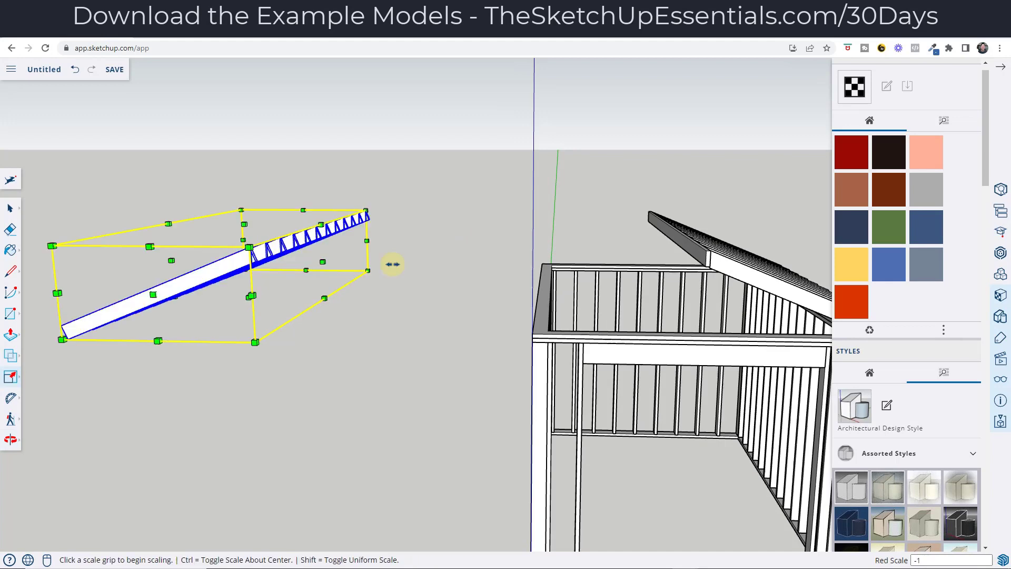
- Move the mirrored rafters into place at the roof peak
{"action": "key", "text": "m"}
{"action": "scroll", "coordinate": [248, 244], "scroll_direction": "up", "scroll_amount": 2}
{"action": "left_click", "coordinate": [248, 244]}
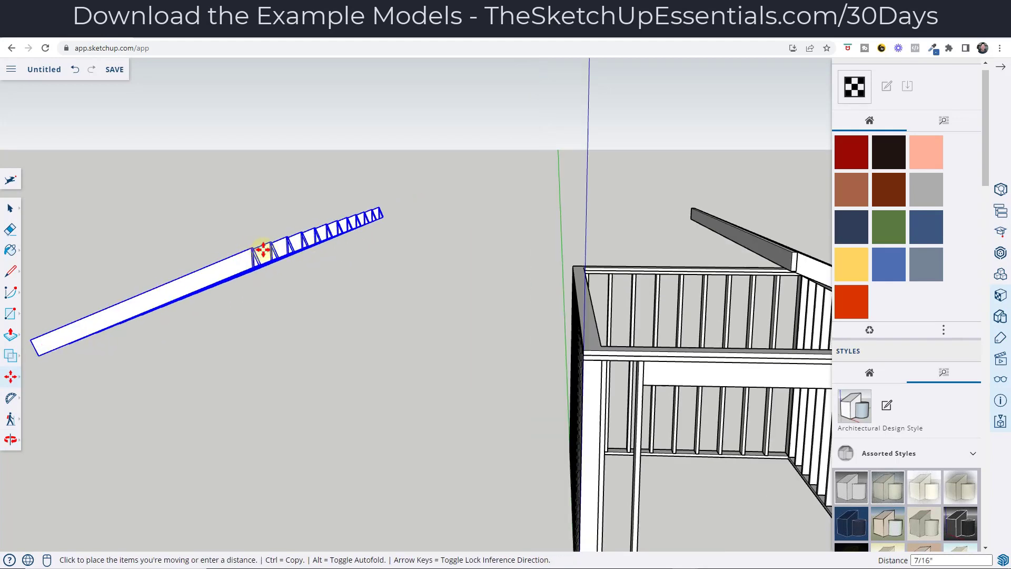
{"action": "scroll", "coordinate": [308, 251], "scroll_direction": "down", "scroll_amount": 4}
{"action": "scroll", "coordinate": [585, 248], "scroll_direction": "up", "scroll_amount": 4}
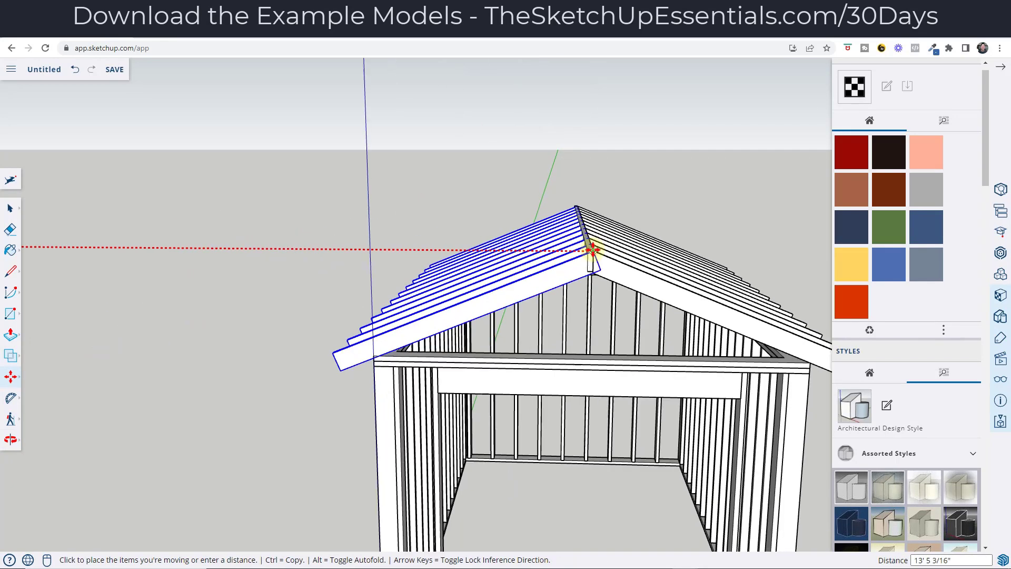
{"action": "left_click", "coordinate": [584, 248]}
{"action": "middle_click_drag", "start_coordinate": [585, 248], "coordinate": [647, 279]}
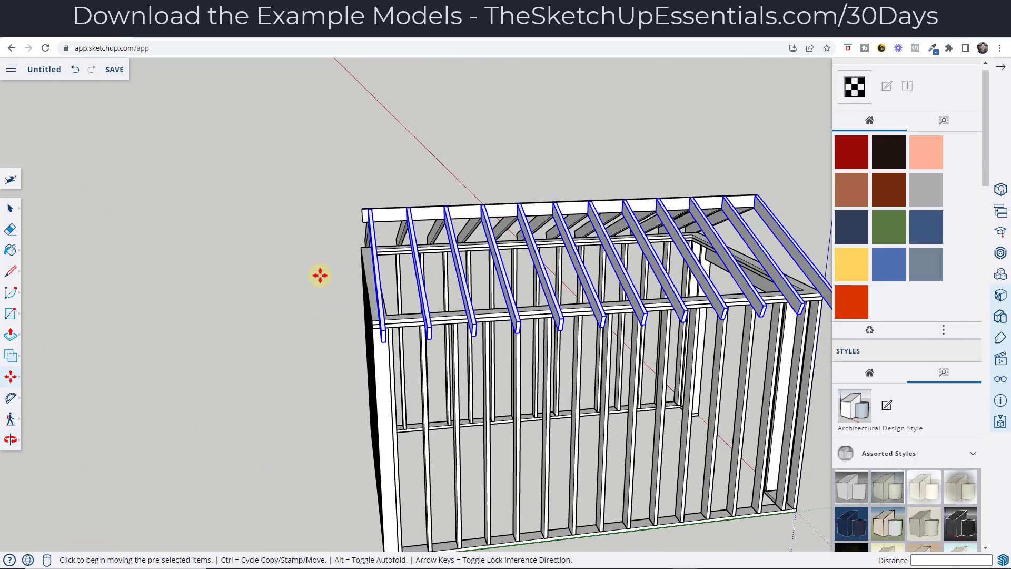
{"action": "scroll", "coordinate": [376, 250], "scroll_direction": "up", "scroll_amount": 3}
{"action": "middle_click_drag", "start_coordinate": [402, 295], "coordinate": [529, 290]}
{"action": "key", "text": "space"}
{"action": "key", "text": "Escape"}
{"action": "scroll", "coordinate": [492, 284], "scroll_direction": "up", "scroll_amount": 3}
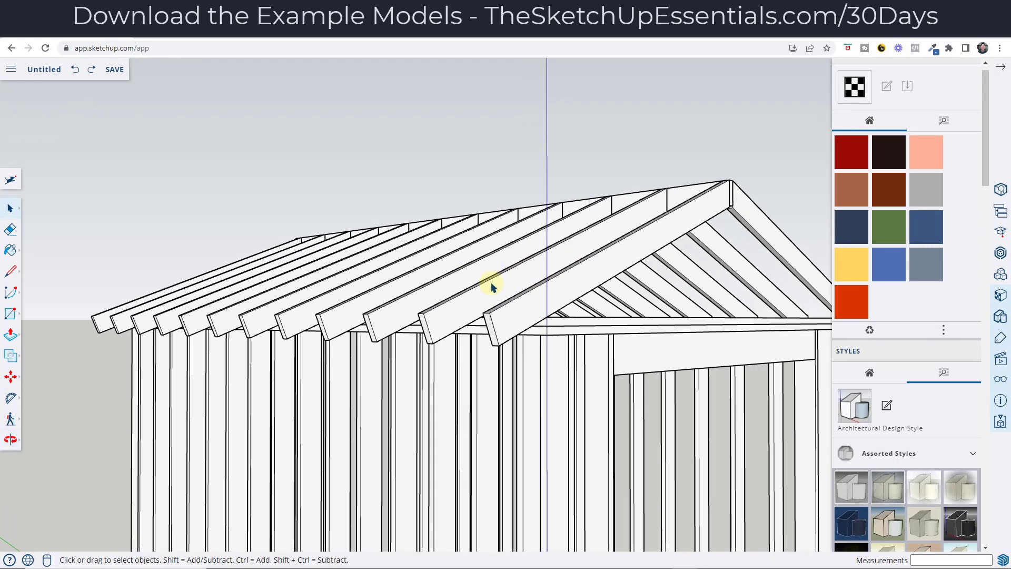
- Draw lines across the lower rafter ends to form the fascia face
{"action": "key", "text": "l"}
{"action": "left_click", "coordinate": [488, 313]}
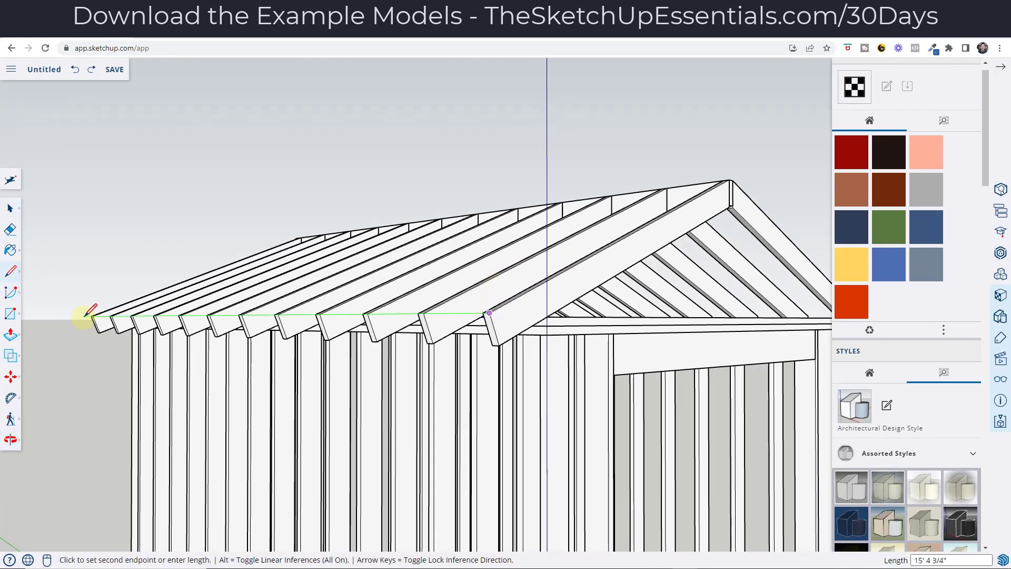
{"action": "scroll", "coordinate": [90, 311], "scroll_direction": "up", "scroll_amount": 3}
{"action": "scroll", "coordinate": [90, 315], "scroll_direction": "up", "scroll_amount": 3}
{"action": "left_click", "coordinate": [99, 317]}
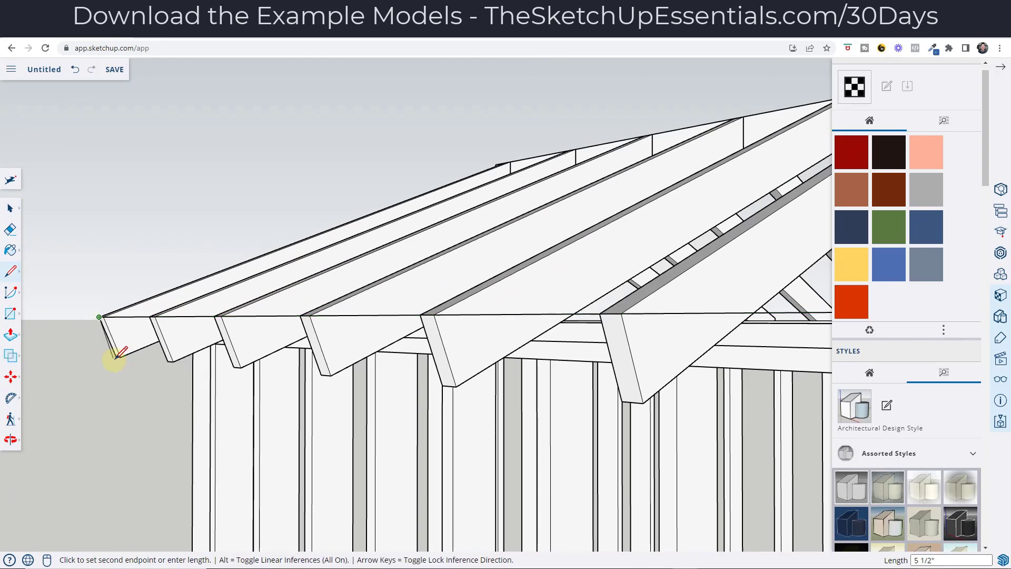
{"action": "scroll", "coordinate": [114, 356], "scroll_direction": "up", "scroll_amount": 2}
{"action": "scroll", "coordinate": [117, 355], "scroll_direction": "down", "scroll_amount": 4}
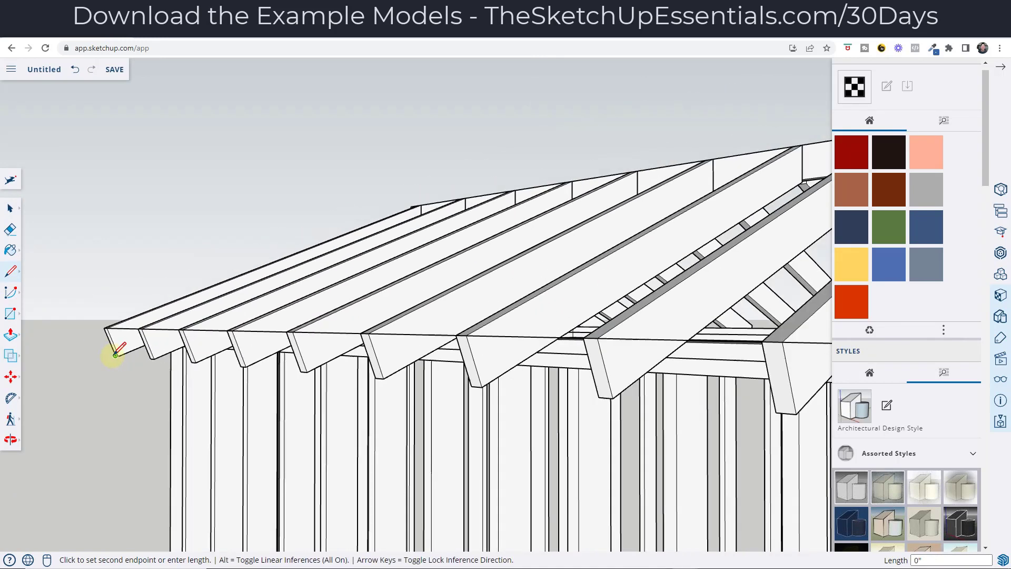
{"action": "scroll", "coordinate": [639, 413], "scroll_direction": "down", "scroll_amount": 2}
{"action": "left_click", "coordinate": [699, 410]}
{"action": "key", "text": "space"}
{"action": "middle_click_drag", "start_coordinate": [699, 410], "coordinate": [609, 406]}
- Push/pull the fascia face out 7/8 inch into a thin board
{"action": "key", "text": "p"}
{"action": "left_click", "coordinate": [590, 415]}
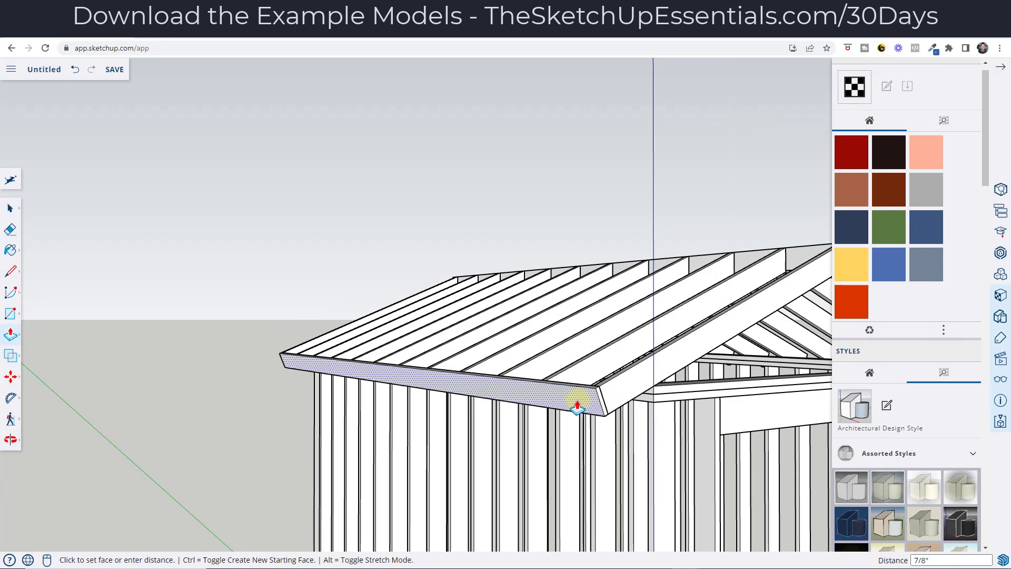
{"action": "left_click", "coordinate": [577, 405]}
{"action": "key", "text": "space"}
{"action": "middle_click_drag", "start_coordinate": [661, 388], "coordinate": [467, 389]}
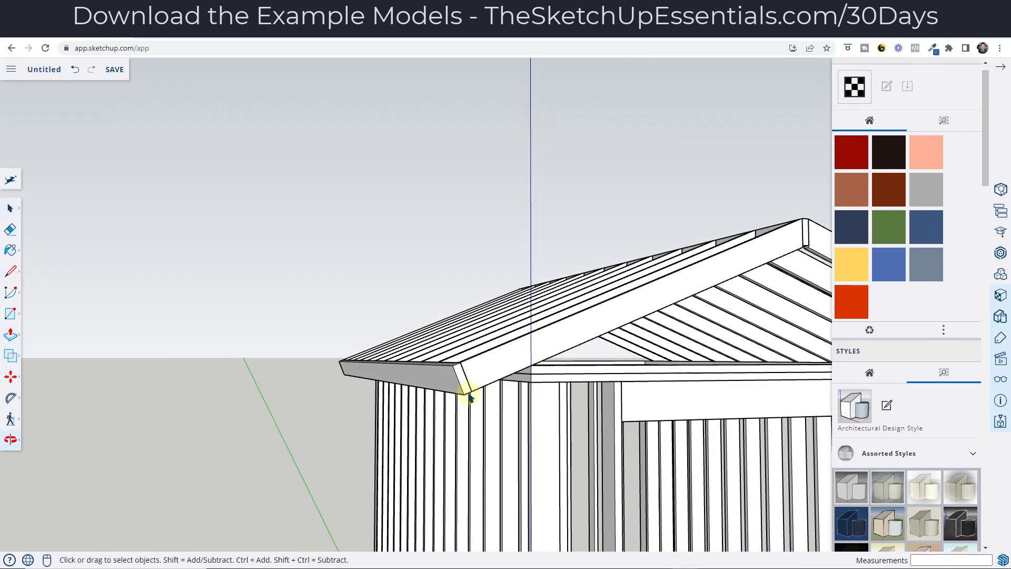
- Make the fascia a component named 'End Board'
{"action": "right_click", "coordinate": [445, 380]}
{"action": "left_click", "coordinate": [479, 410]}
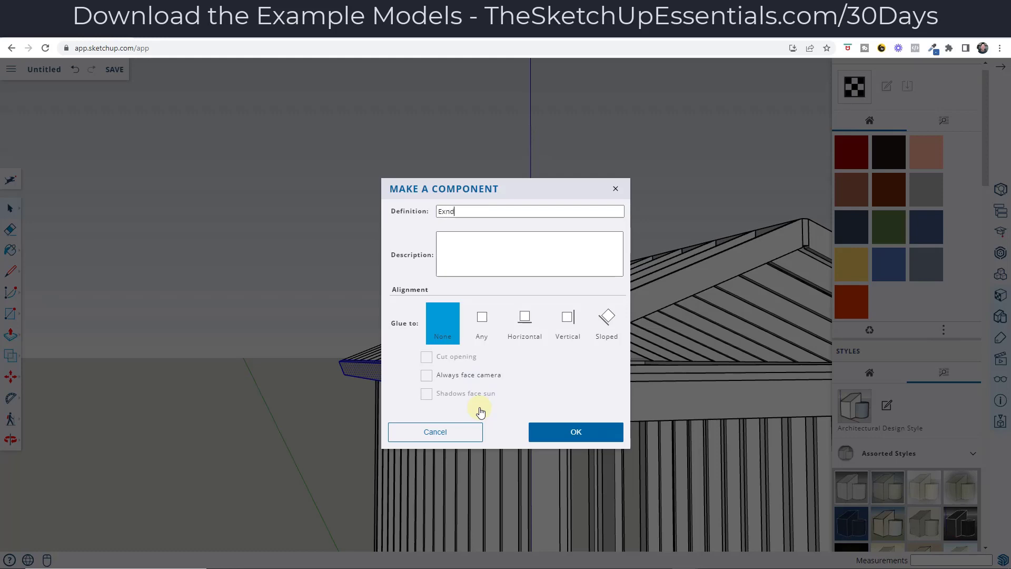
{"action": "type", "text": "End Board"}
{"action": "key", "text": "Return"}
{"action": "middle_click_drag", "start_coordinate": [488, 415], "coordinate": [633, 394]}
{"action": "scroll", "coordinate": [410, 407], "scroll_direction": "down", "scroll_amount": 3}
- Copy the End Board and place it at the opposite eave's rafter end
{"action": "key", "text": "m"}
{"action": "key", "text": "ctrl"}
{"action": "left_click", "coordinate": [389, 388]}
{"action": "left_click", "coordinate": [602, 387]}
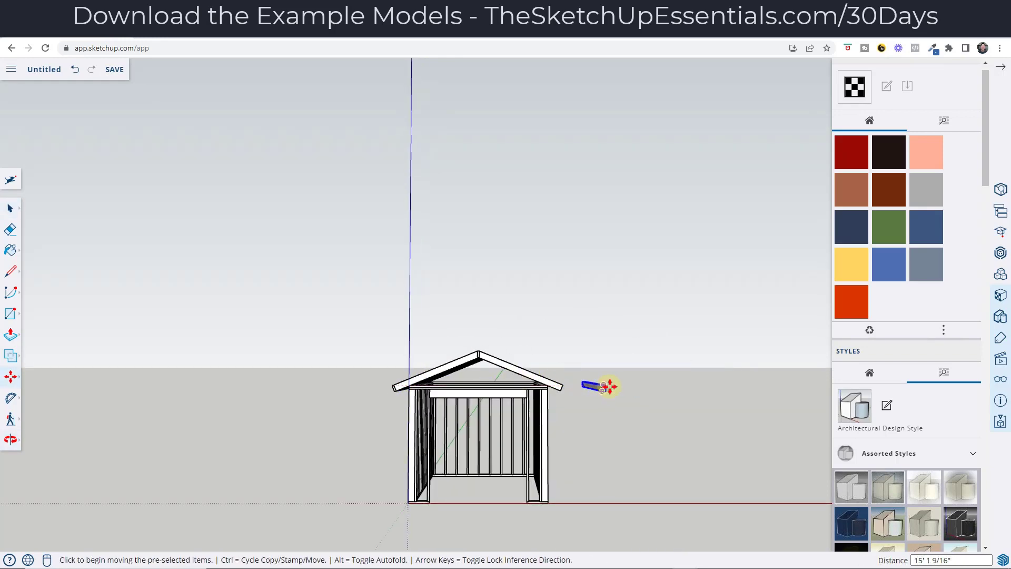
{"action": "scroll", "coordinate": [573, 392], "scroll_direction": "up", "scroll_amount": 5}
{"action": "scroll", "coordinate": [611, 389], "scroll_direction": "up", "scroll_amount": 3}
{"action": "left_click", "coordinate": [631, 372]}
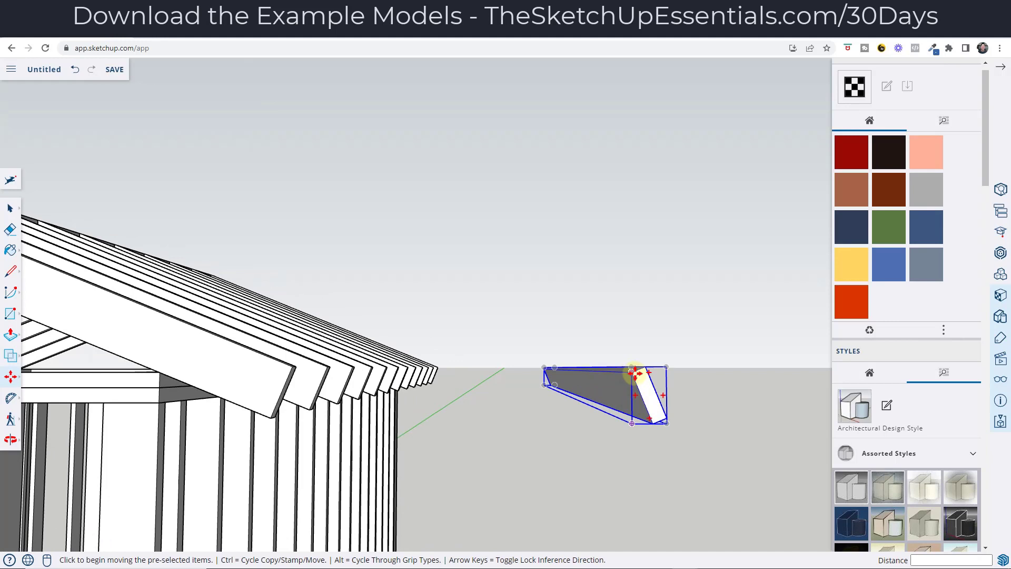
{"action": "scroll", "coordinate": [293, 369], "scroll_direction": "up", "scroll_amount": 2}
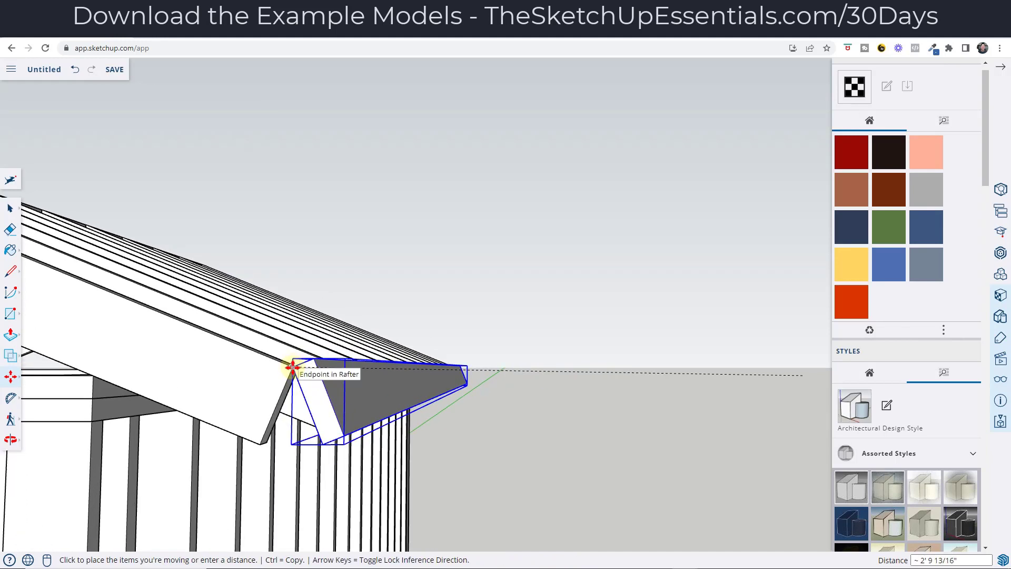
{"action": "left_click", "coordinate": [291, 367]}
- Rotate the End Board copy about the eave corner to match the roof slope
{"action": "key", "text": "q"}
{"action": "mouse_move", "coordinate": [293, 364]}
{"action": "middle_mouse_down"}
{"action": "mouse_move", "coordinate": [324, 371]}
{"action": "mouse_move", "coordinate": [312, 366]}
{"action": "middle_mouse_up"}
{"action": "left_click", "coordinate": [312, 366]}
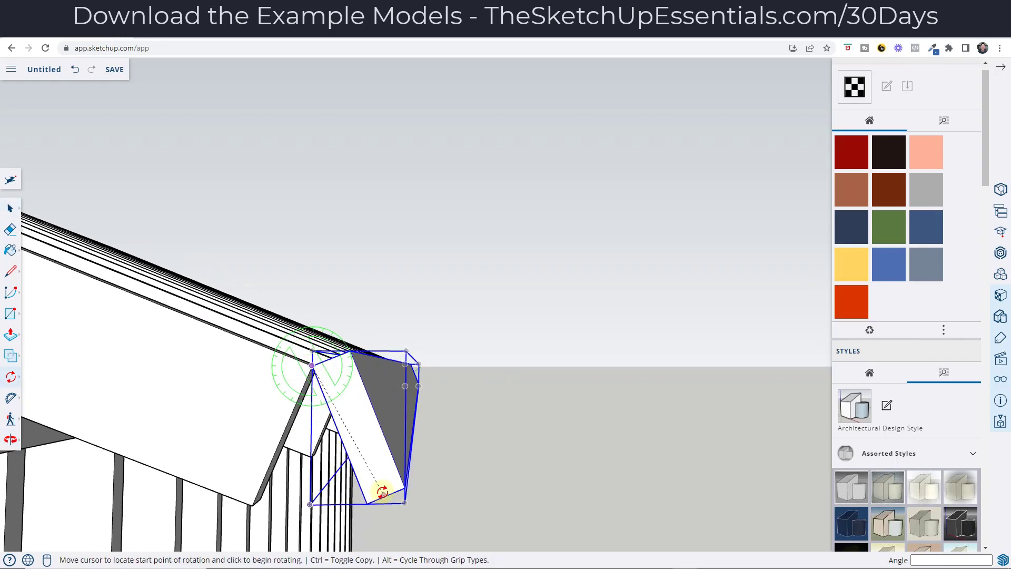
{"action": "left_click", "coordinate": [368, 503]}
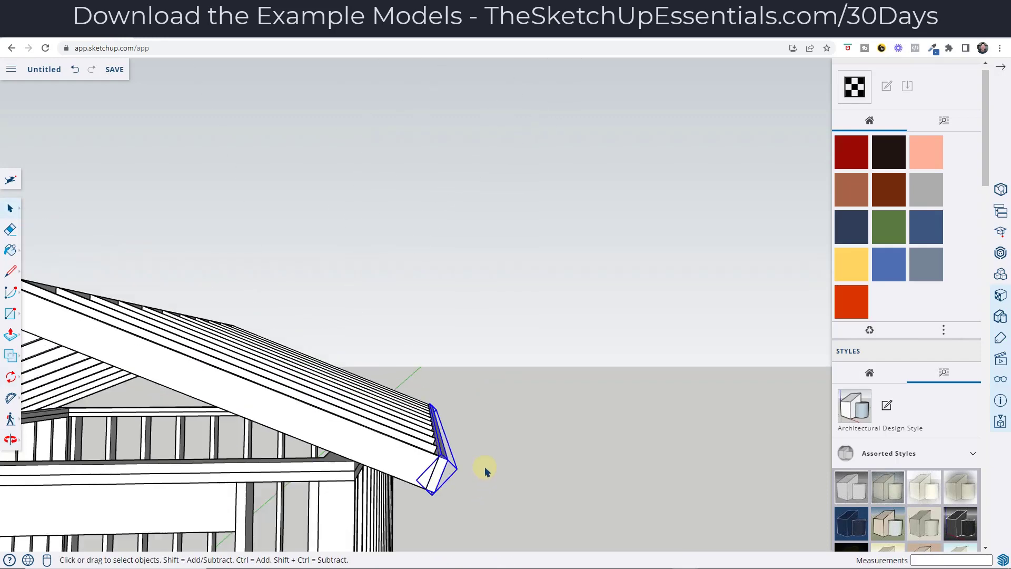
{"action": "scroll", "coordinate": [484, 466], "scroll_direction": "down", "scroll_amount": 10}
{"action": "middle_click_drag", "start_coordinate": [583, 350], "coordinate": [477, 430]}
{"action": "scroll", "coordinate": [478, 429], "scroll_direction": "up", "scroll_amount": 10}
{"action": "middle_click_drag", "start_coordinate": [320, 368], "coordinate": [395, 430]}
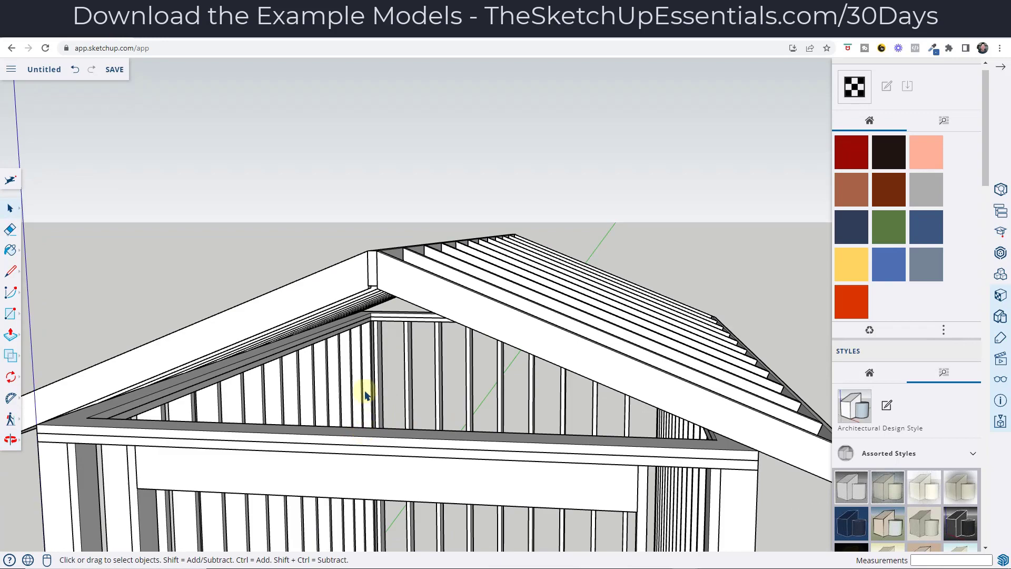
- Mark the 1½-inch stud footprint on the gable top plate below the ridge
{"action": "middle_click_drag", "start_coordinate": [376, 295], "coordinate": [388, 366]}
{"action": "middle_click_drag", "start_coordinate": [383, 401], "coordinate": [431, 471]}
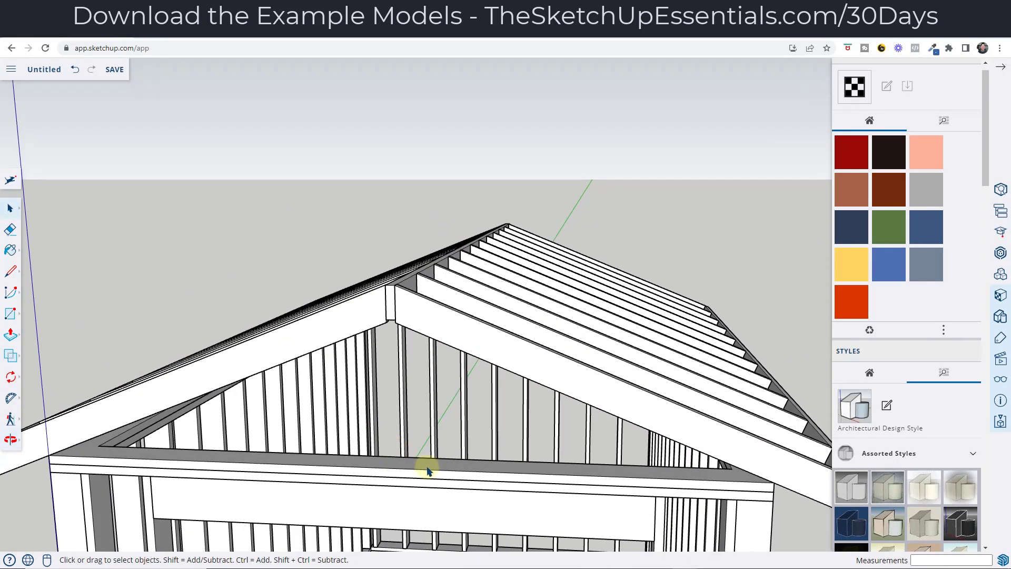
{"action": "key", "text": "l"}
{"action": "scroll", "coordinate": [390, 450], "scroll_direction": "up", "scroll_amount": 2}
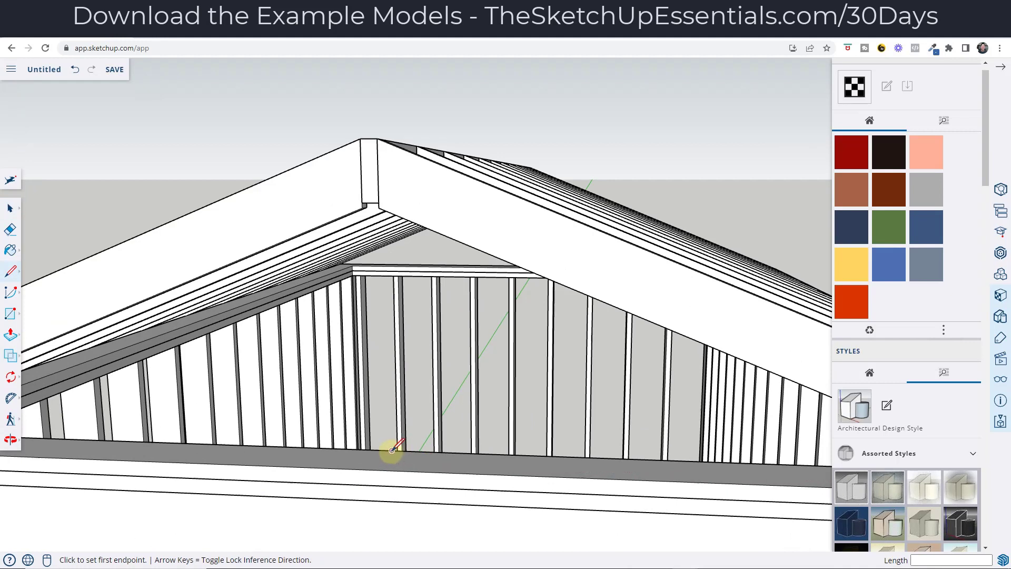
{"action": "left_click", "coordinate": [392, 450]}
{"action": "scroll", "coordinate": [377, 471], "scroll_direction": "up", "scroll_amount": 2}
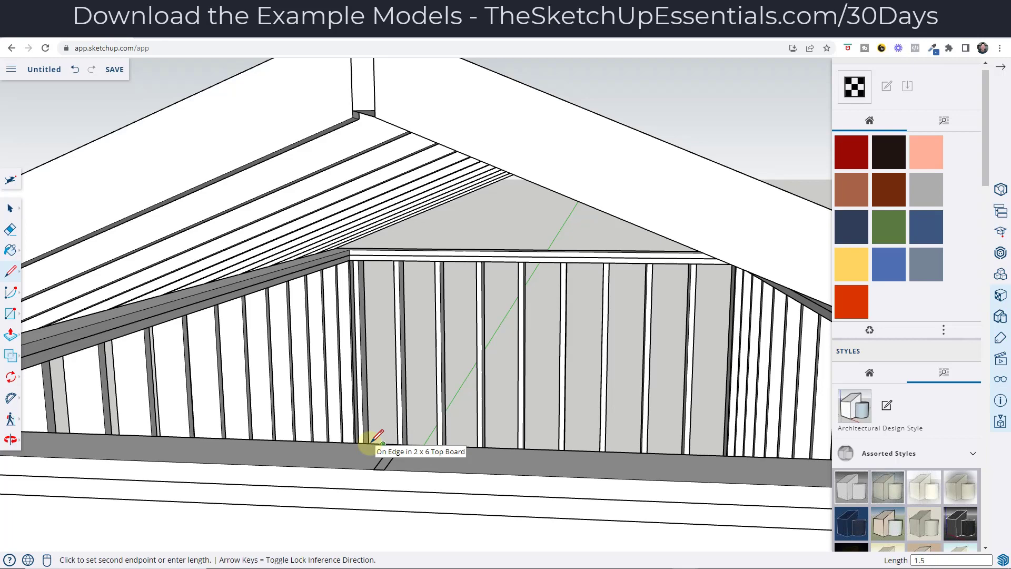
{"action": "type", "text": "5"}
{"action": "key", "text": "Return"}
- Push/pull the stud footprint up into a post reaching the ridge board
{"action": "key", "text": "e"}
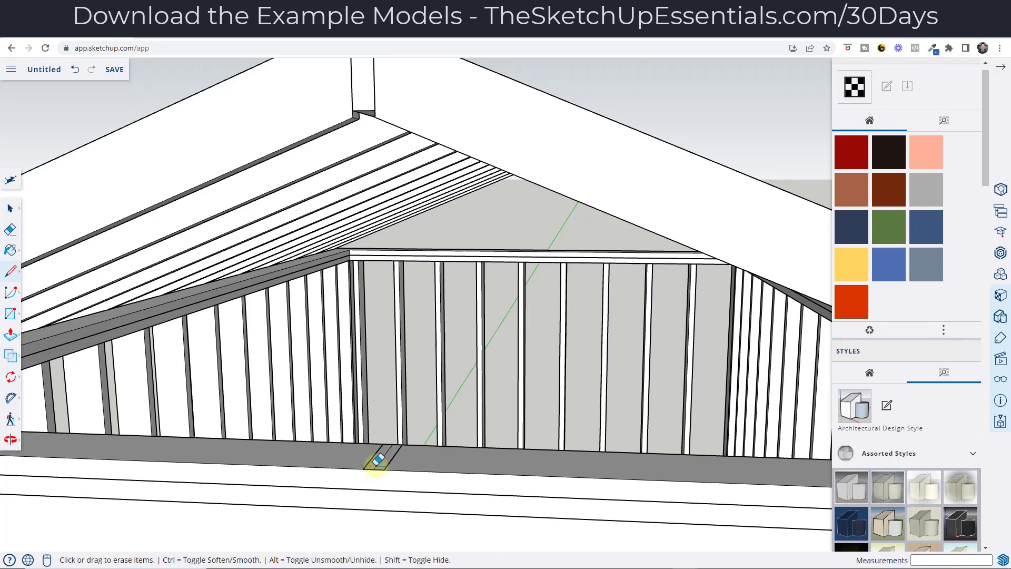
{"action": "key", "text": "space"}
{"action": "key", "text": "p"}
{"action": "left_click", "coordinate": [385, 460]}
{"action": "scroll", "coordinate": [384, 460], "scroll_direction": "down", "scroll_amount": 10}
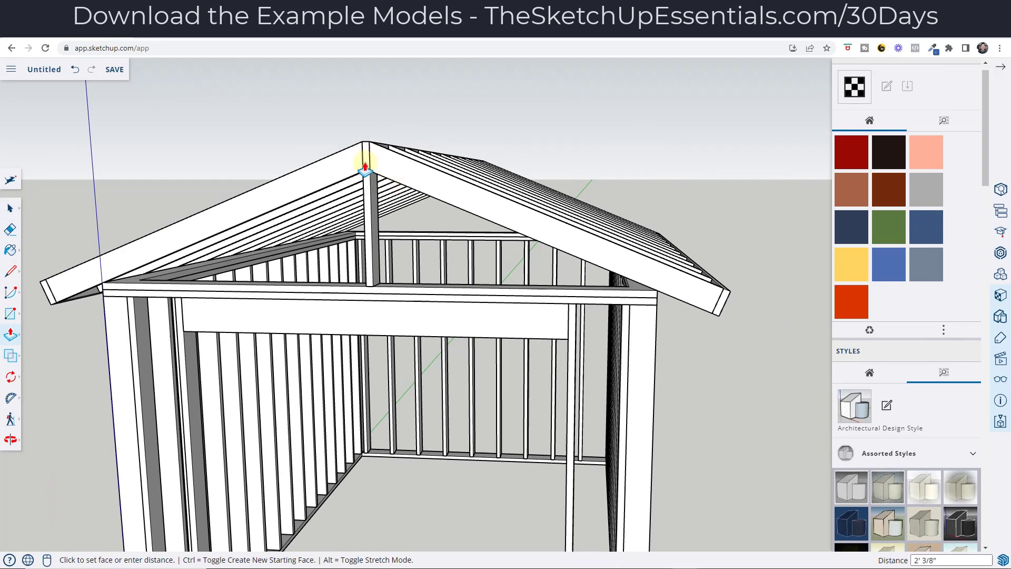
{"action": "scroll", "coordinate": [367, 172], "scroll_direction": "up", "scroll_amount": 5}
{"action": "left_click", "coordinate": [352, 164]}
{"action": "key", "text": "space"}
- Select the post with its connected geometry and bring up its context menu
{"action": "triple_click", "coordinate": [367, 226]}
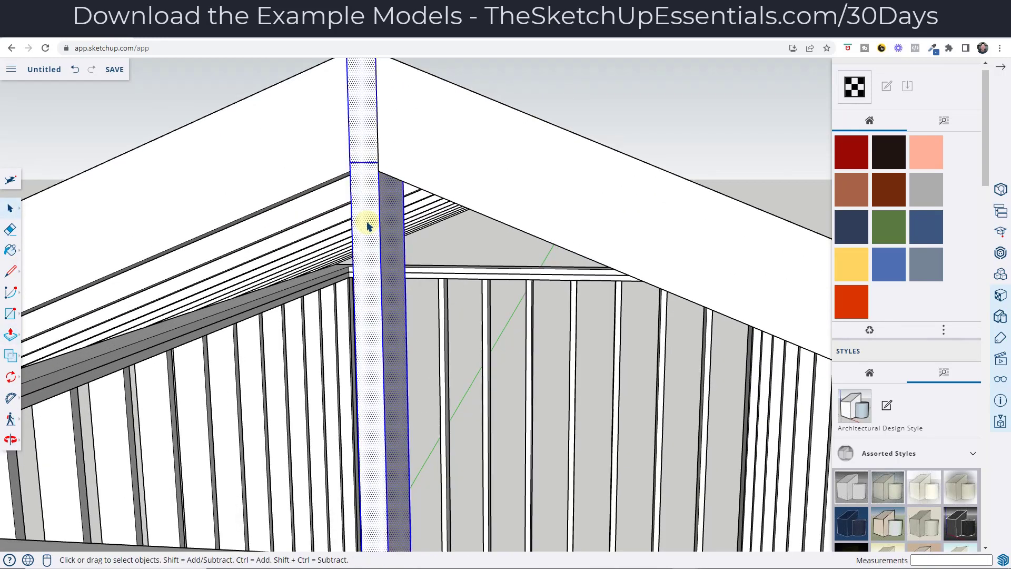
{"action": "scroll", "coordinate": [367, 225], "scroll_direction": "down", "scroll_amount": 5}
{"action": "middle_click_drag", "start_coordinate": [361, 226], "coordinate": [388, 232]}
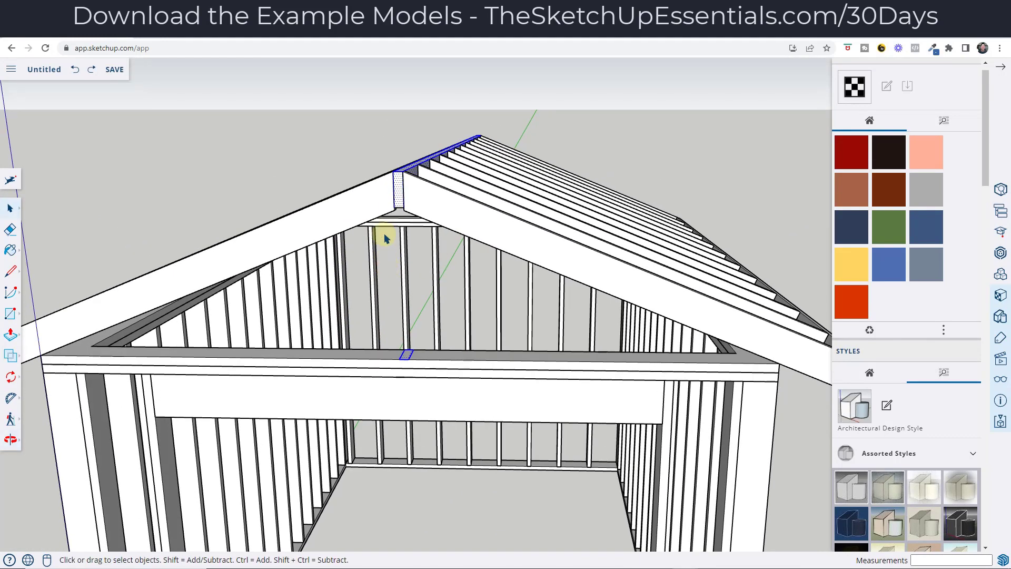
{"action": "right_click", "coordinate": [397, 190]}
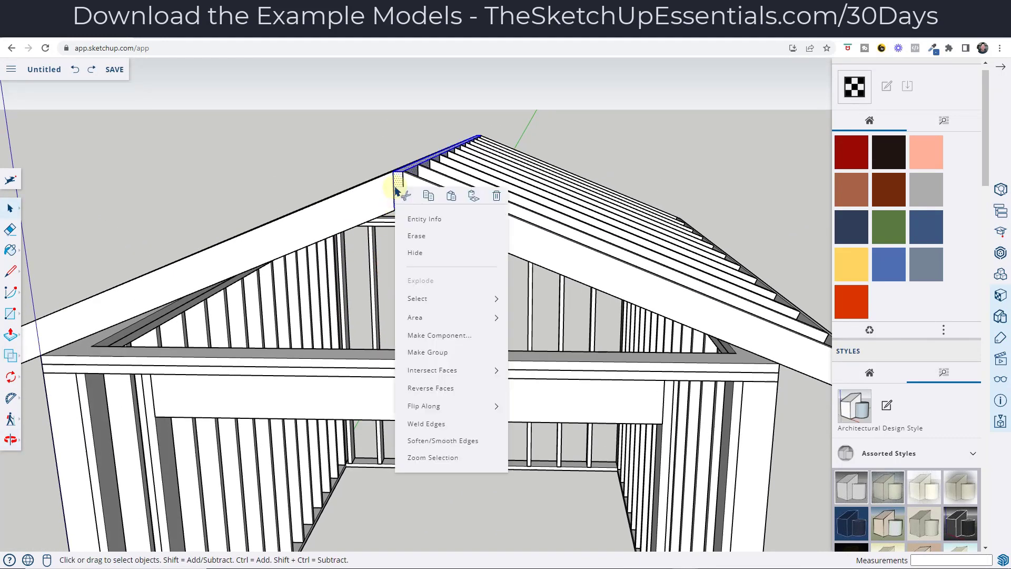
- Group the stud base, push/pull it up to the ridge, and group the centre stud
{"action": "left_click", "coordinate": [444, 356]}
{"action": "key", "text": "p"}
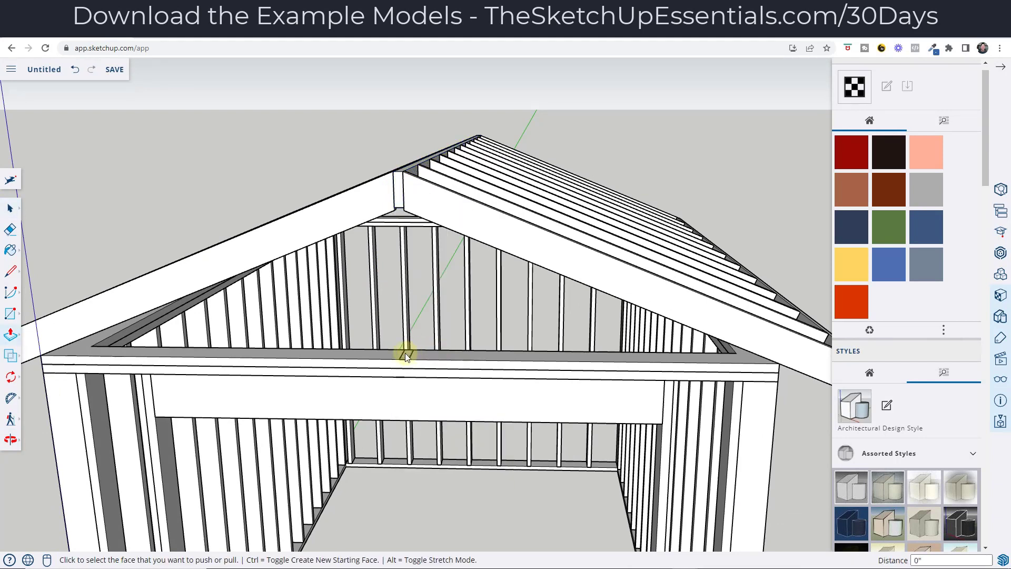
{"action": "left_click", "coordinate": [407, 354]}
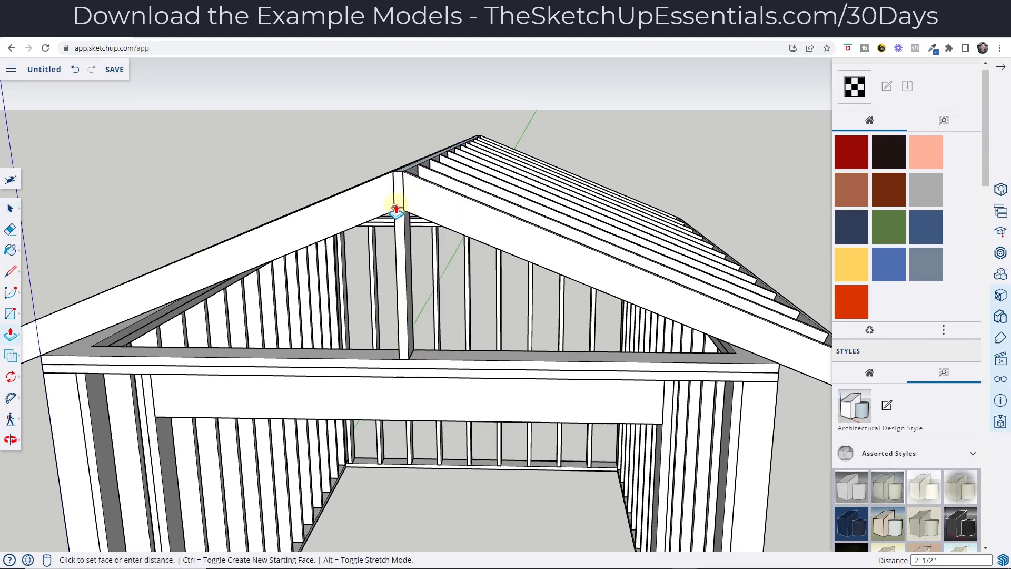
{"action": "left_click", "coordinate": [394, 212]}
{"action": "key", "text": "space"}
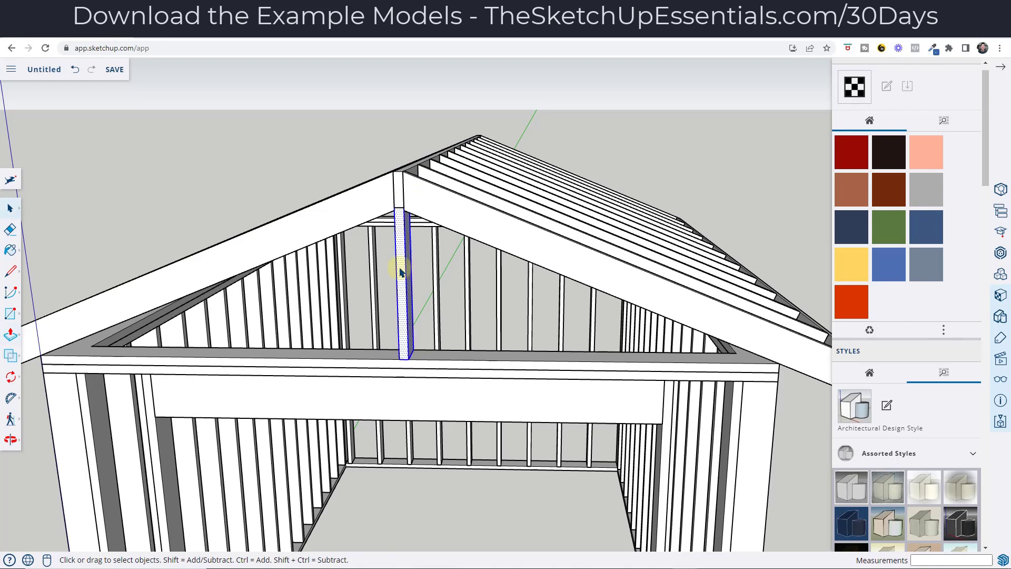
{"action": "right_click", "coordinate": [402, 272]}
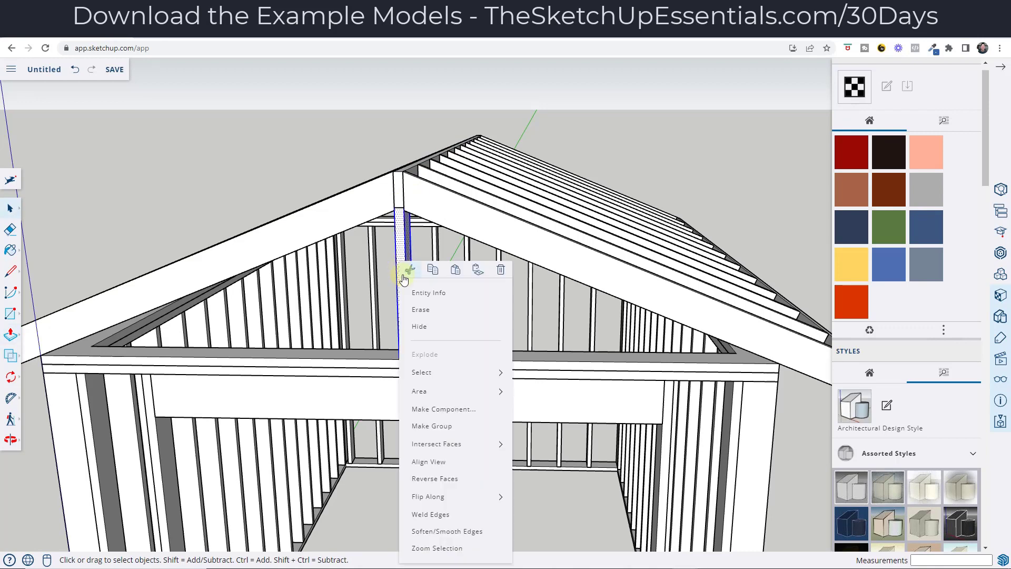
{"action": "left_click", "coordinate": [441, 431]}
- Copy the centre stud 12 inches to the right and array it to four copies
{"action": "mouse_move", "coordinate": [434, 279]}
{"action": "middle_mouse_down"}
{"action": "mouse_move", "coordinate": [409, 273]}
{"action": "mouse_move", "coordinate": [422, 253]}
{"action": "mouse_move", "coordinate": [391, 266]}
{"action": "mouse_move", "coordinate": [463, 221]}
{"action": "mouse_move", "coordinate": [449, 260]}
{"action": "mouse_move", "coordinate": [487, 276]}
{"action": "mouse_move", "coordinate": [444, 289]}
{"action": "middle_mouse_up"}
{"action": "key", "text": "m"}
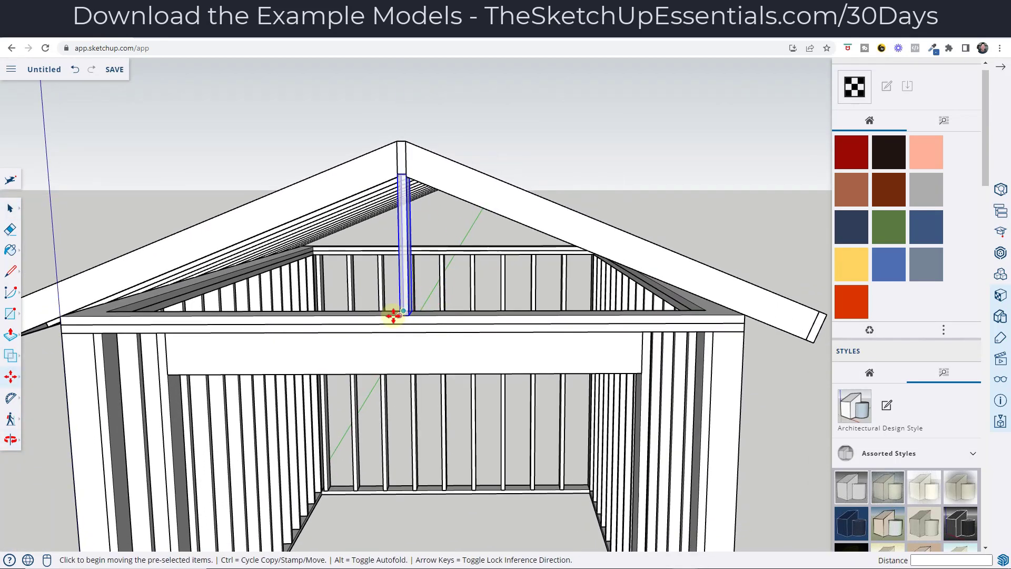
{"action": "left_click", "coordinate": [405, 316]}
{"action": "key", "text": "ctrl"}
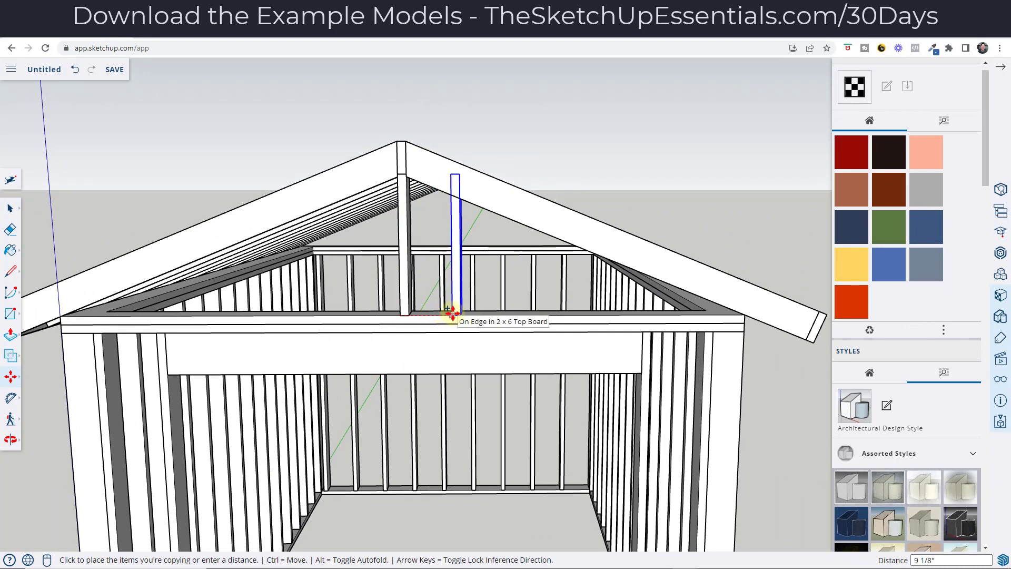
{"action": "type", "text": "12"}
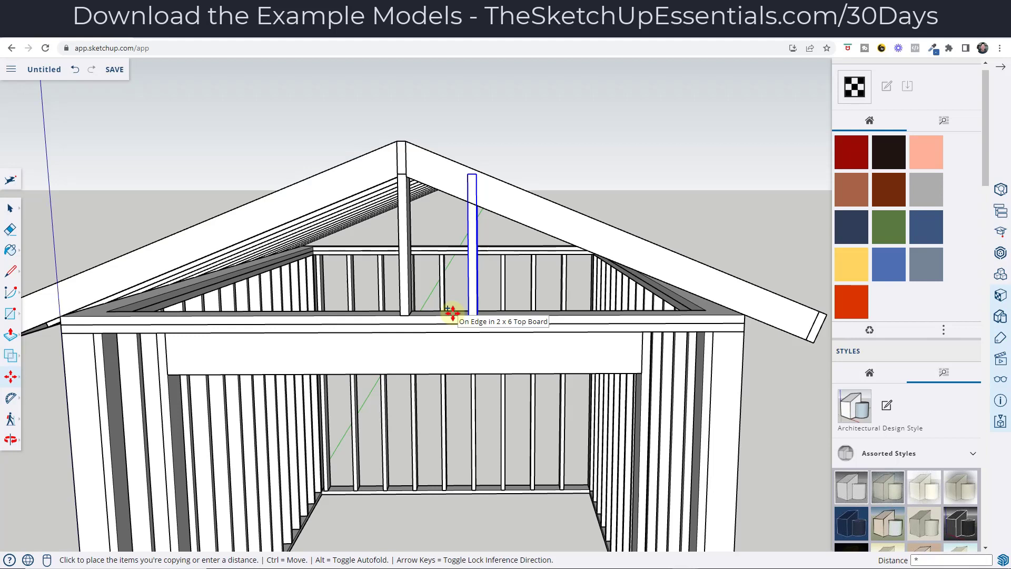
{"action": "key", "text": "Return"}
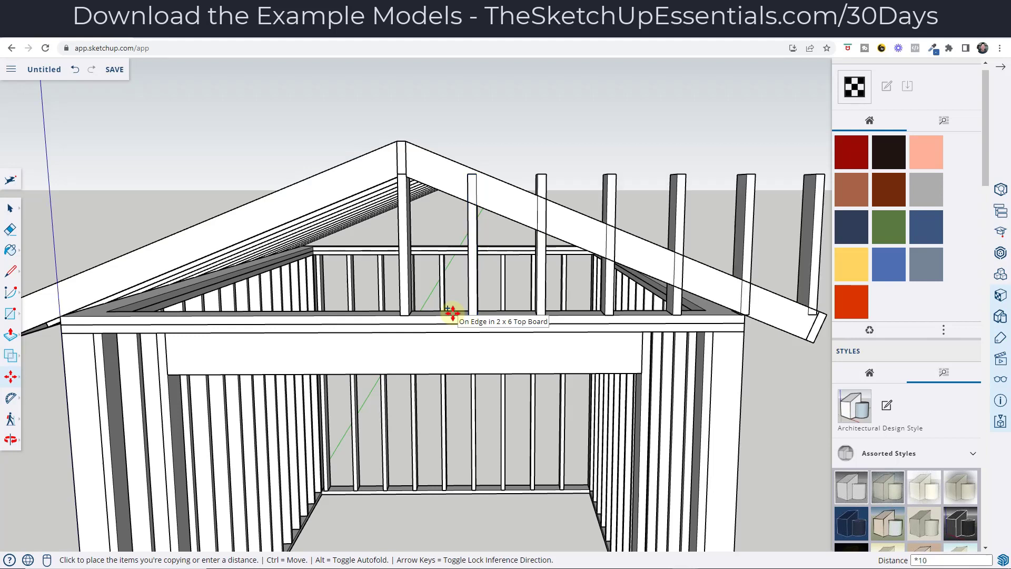
{"action": "type", "text": "*4"}
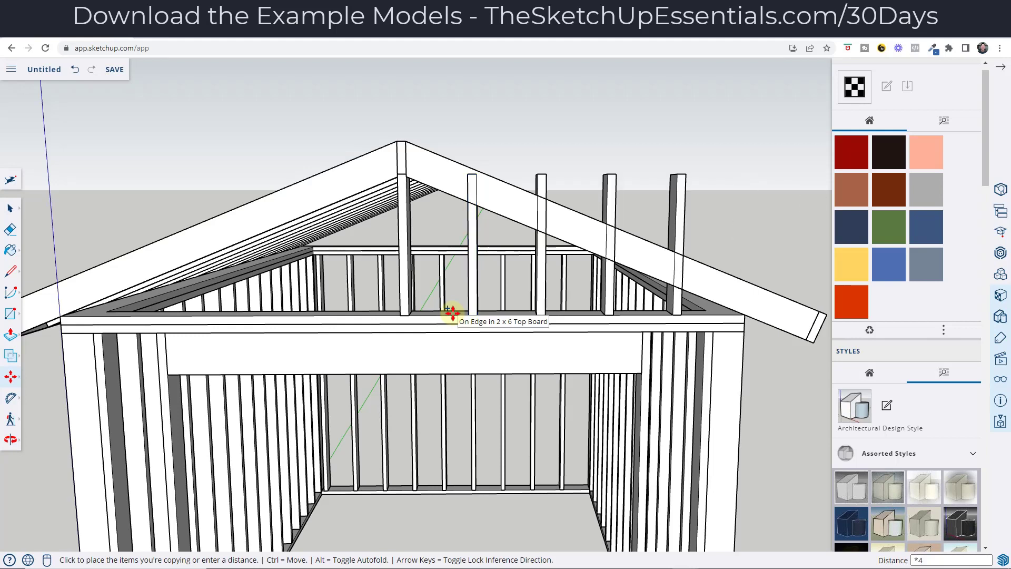
{"action": "middle_click_drag", "start_coordinate": [677, 295], "coordinate": [402, 331]}
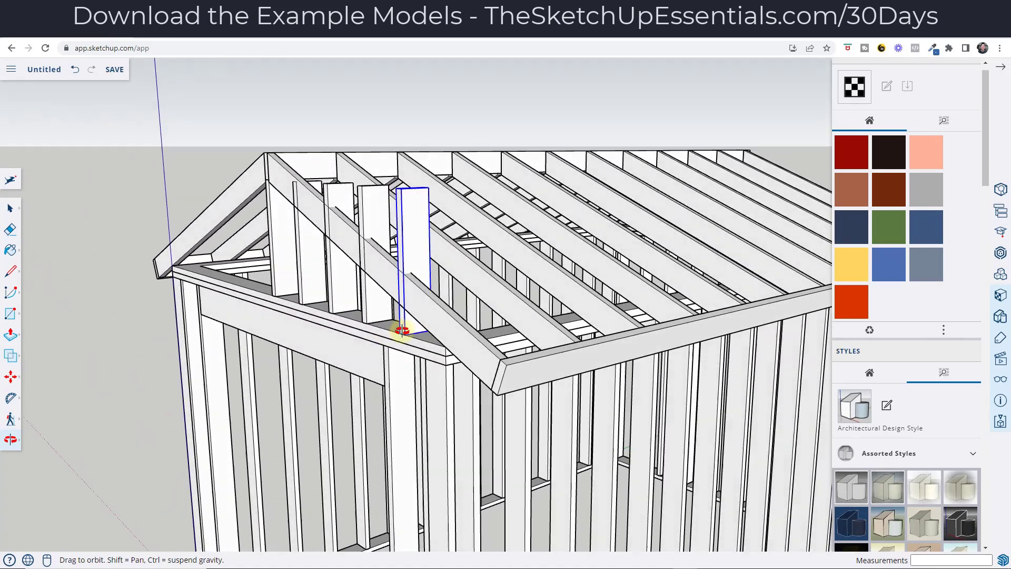
- View the studs against the roof from outside and open a stud group for editing
{"action": "key", "text": "m"}
{"action": "scroll", "coordinate": [400, 221], "scroll_direction": "up", "scroll_amount": 5}
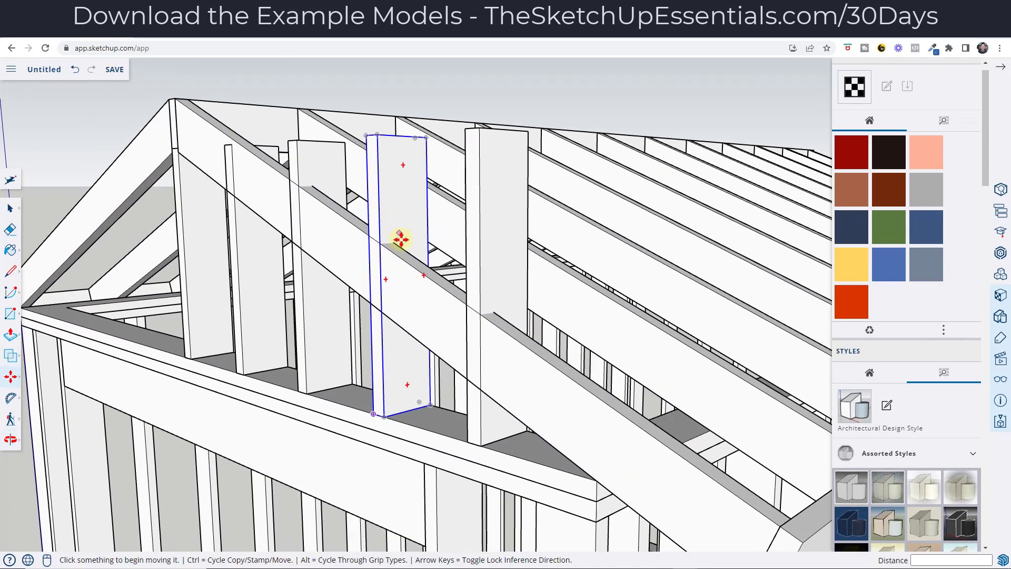
{"action": "middle_click_drag", "start_coordinate": [426, 283], "coordinate": [294, 322]}
{"action": "key", "text": "m"}
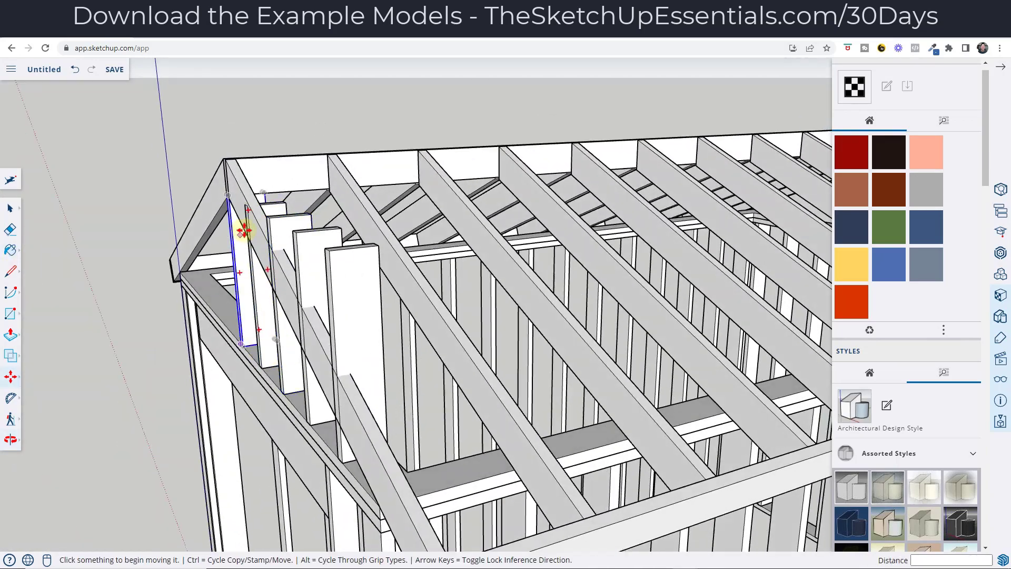
{"action": "middle_click_drag", "start_coordinate": [238, 251], "coordinate": [503, 226]}
{"action": "key", "text": "space"}
{"action": "double_click", "coordinate": [517, 228]}
- Draw a cut line where the rafter meets the stud and remove the part above
{"action": "key", "text": "l"}
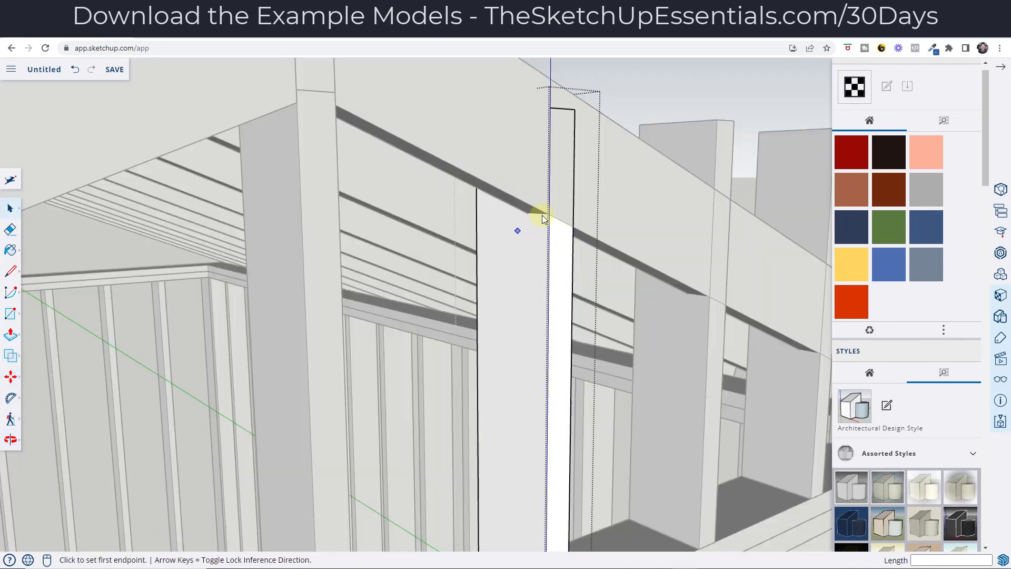
{"action": "key", "text": "ctrl+z"}
{"action": "key", "text": "l"}
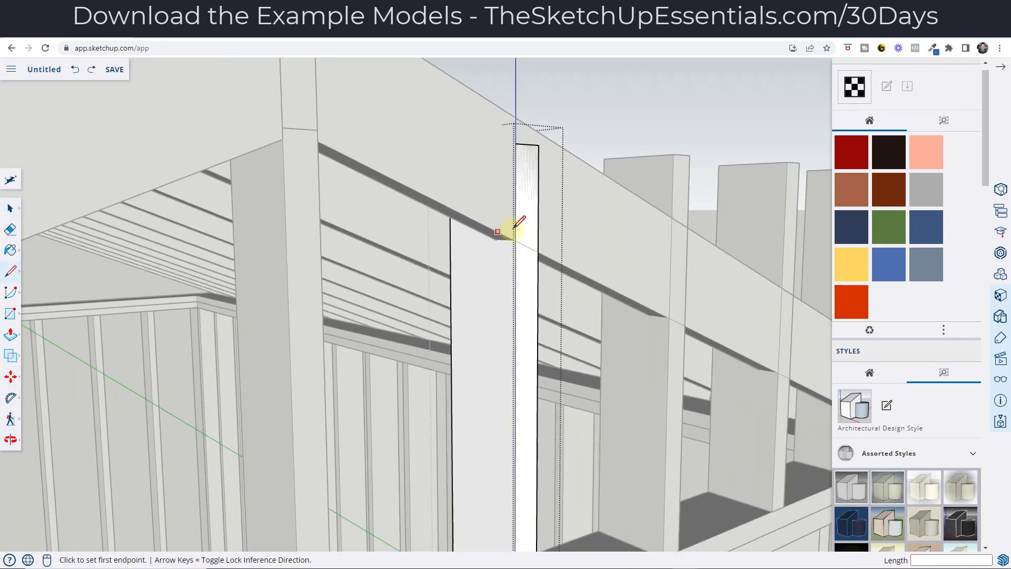
{"action": "left_click", "coordinate": [515, 240]}
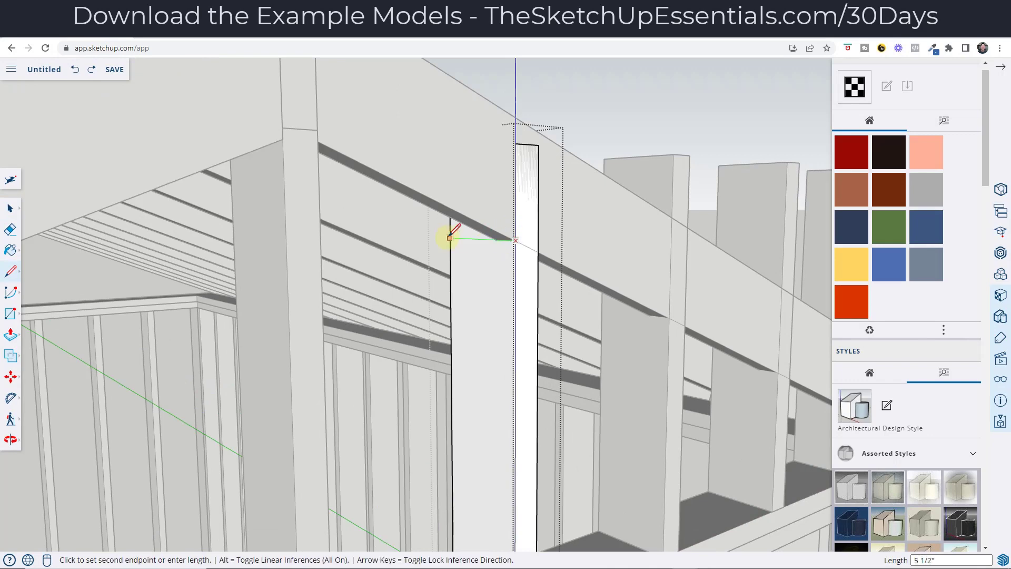
{"action": "left_click", "coordinate": [450, 234]}
{"action": "key", "text": "space"}
{"action": "key", "text": "p"}
{"action": "double_click", "coordinate": [459, 228]}
{"action": "middle_click_drag", "start_coordinate": [562, 257], "coordinate": [618, 267]}
{"action": "key", "text": "space"}
{"action": "scroll", "coordinate": [434, 276], "scroll_direction": "up", "scroll_amount": 5}
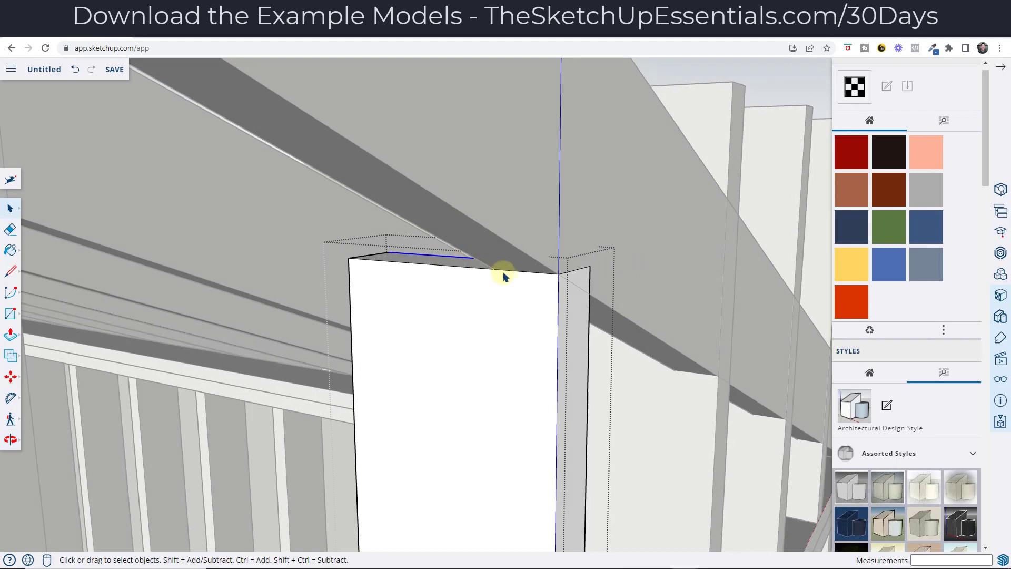
- Inspect the trimmed stud top from several angles, trying and cancelling Move and Push/Pull edits
{"action": "key", "text": "m"}
{"action": "left_click", "coordinate": [589, 265]}
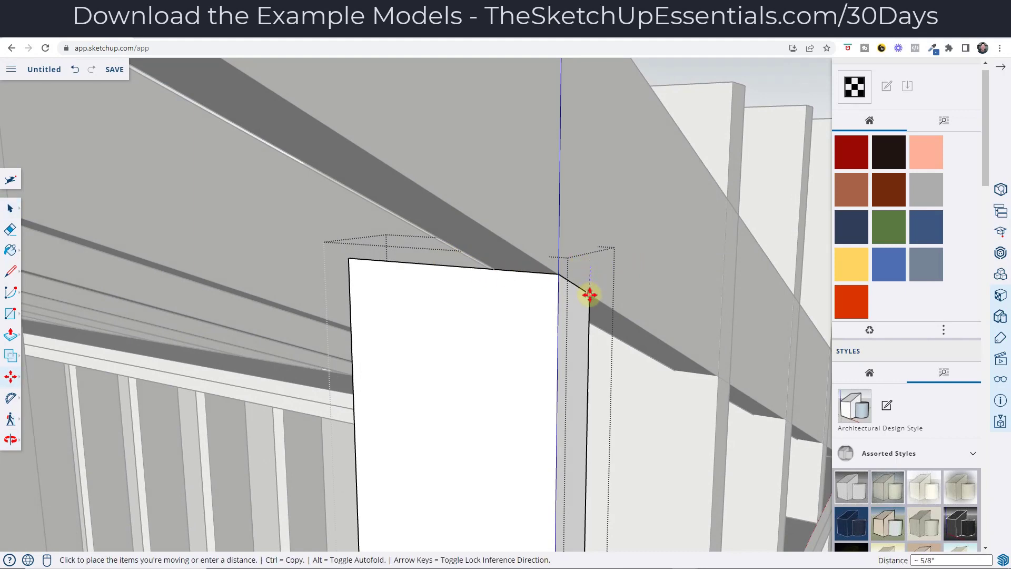
{"action": "key", "text": "space"}
{"action": "scroll", "coordinate": [606, 306], "scroll_direction": "down", "scroll_amount": 3}
{"action": "middle_click_drag", "start_coordinate": [630, 316], "coordinate": [387, 289]}
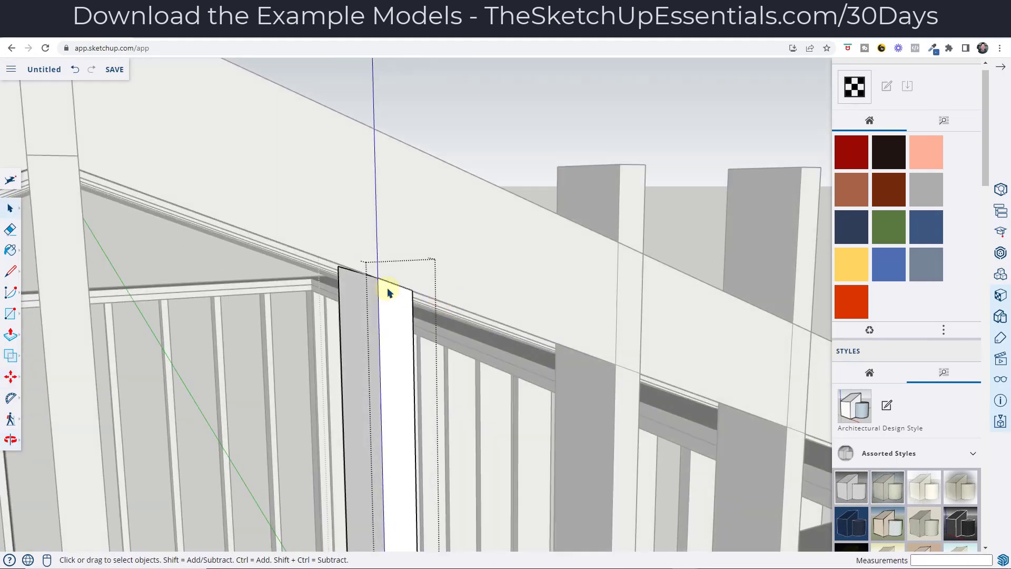
{"action": "scroll", "coordinate": [409, 287], "scroll_direction": "down", "scroll_amount": 4}
{"action": "scroll", "coordinate": [521, 235], "scroll_direction": "down", "scroll_amount": 2}
{"action": "middle_click_drag", "start_coordinate": [521, 234], "coordinate": [524, 309]}
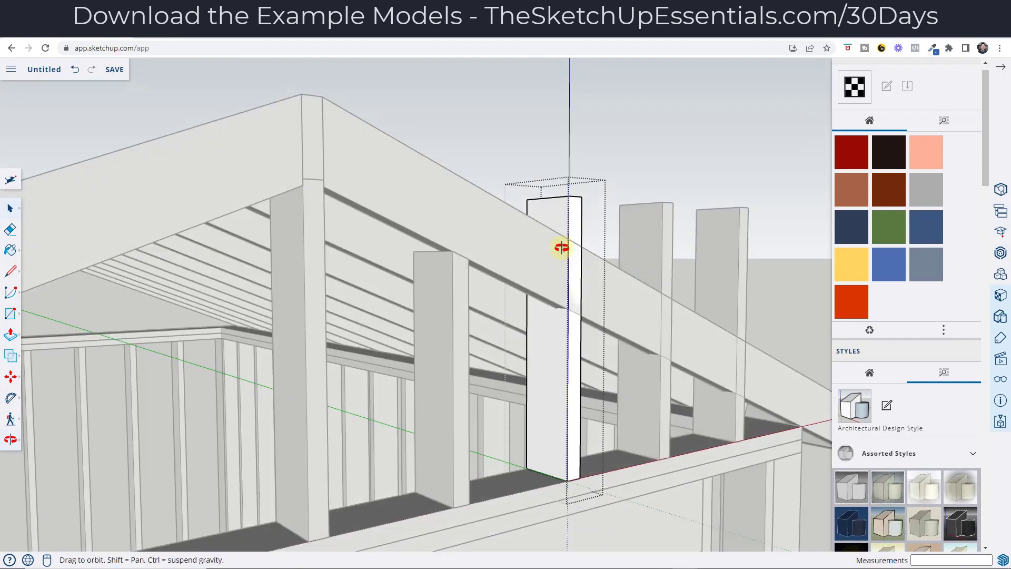
{"action": "scroll", "coordinate": [582, 242], "scroll_direction": "up", "scroll_amount": 5}
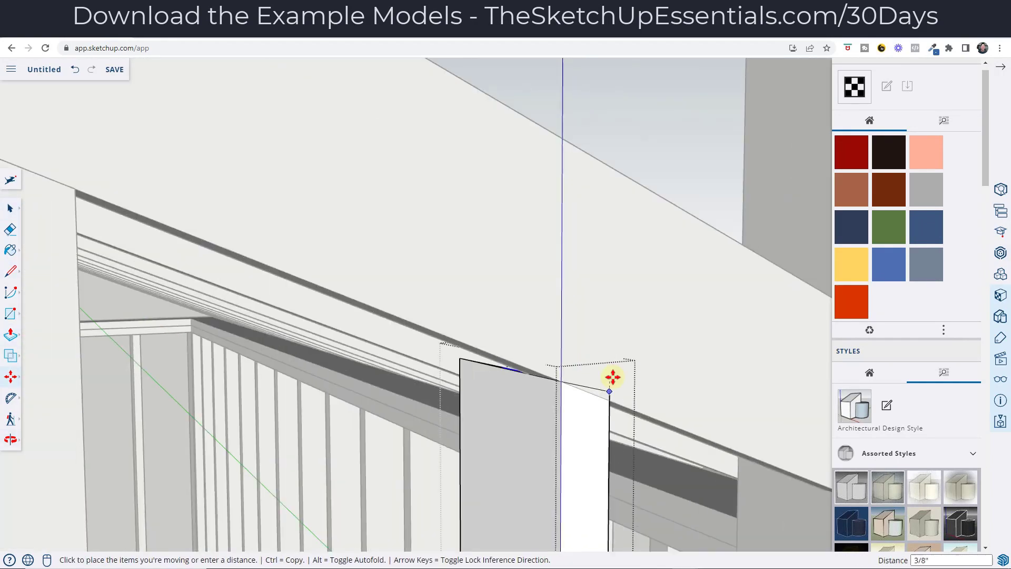
{"action": "key", "text": "p"}
{"action": "left_click", "coordinate": [524, 157]}
{"action": "scroll", "coordinate": [412, 379], "scroll_direction": "down", "scroll_amount": 10}
{"action": "key", "text": "space"}
- Copy the stud at the wall's edge to the next spacing under the rafter
{"action": "left_click", "coordinate": [238, 337]}
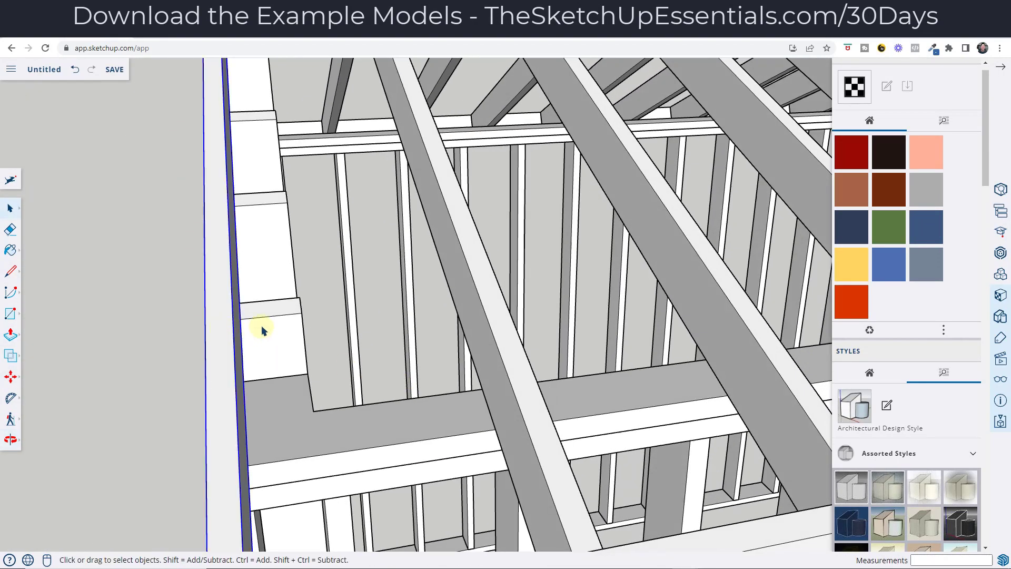
{"action": "scroll", "coordinate": [253, 263], "scroll_direction": "down", "scroll_amount": 2}
{"action": "scroll", "coordinate": [330, 329], "scroll_direction": "up", "scroll_amount": 2}
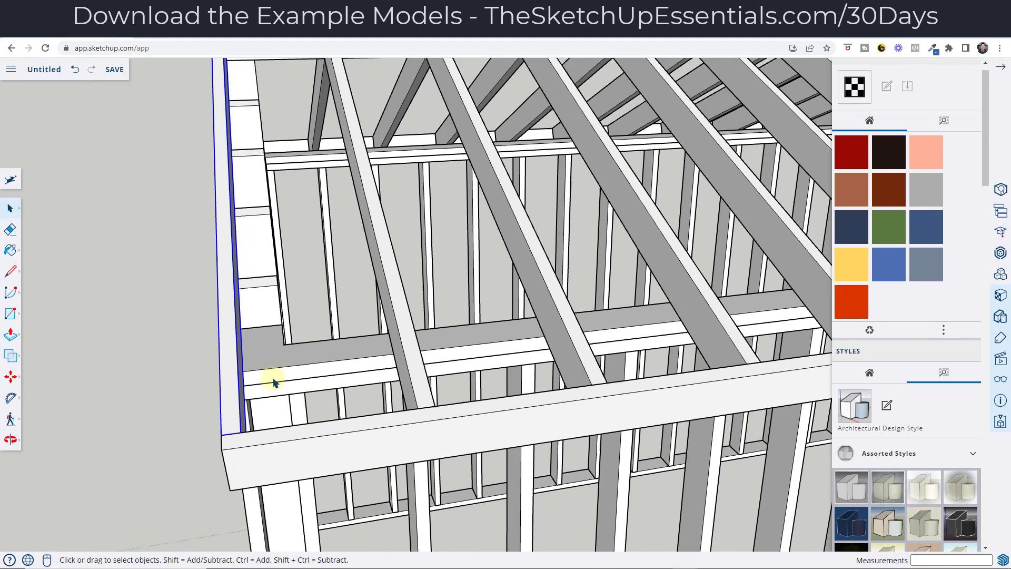
{"action": "key", "text": "m"}
{"action": "left_click", "coordinate": [237, 433]}
{"action": "key", "text": "ctrl"}
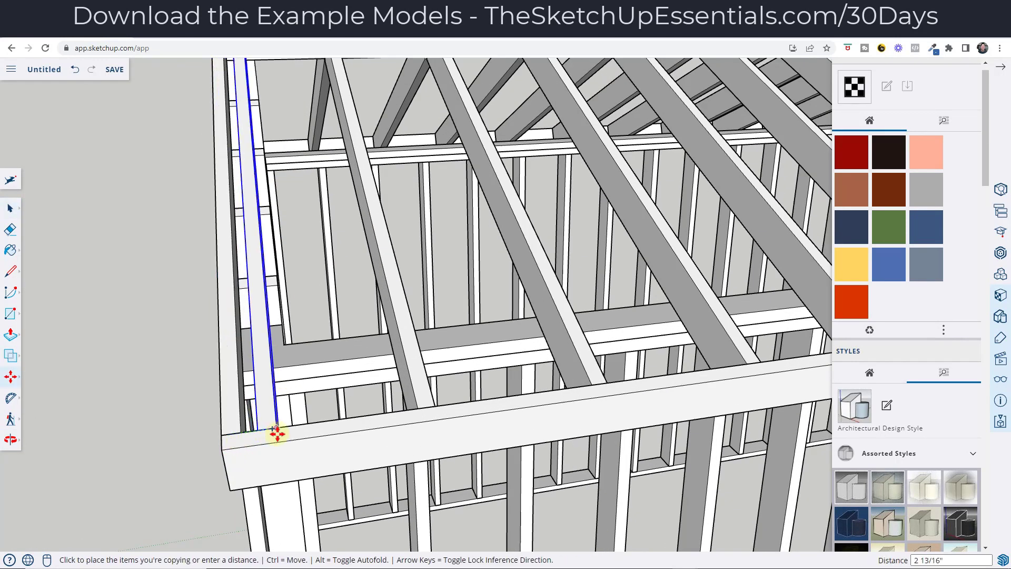
{"action": "left_click", "coordinate": [282, 342]}
{"action": "middle_click_drag", "start_coordinate": [244, 343], "coordinate": [677, 211]}
{"action": "scroll", "coordinate": [609, 261], "scroll_direction": "down", "scroll_amount": 6}
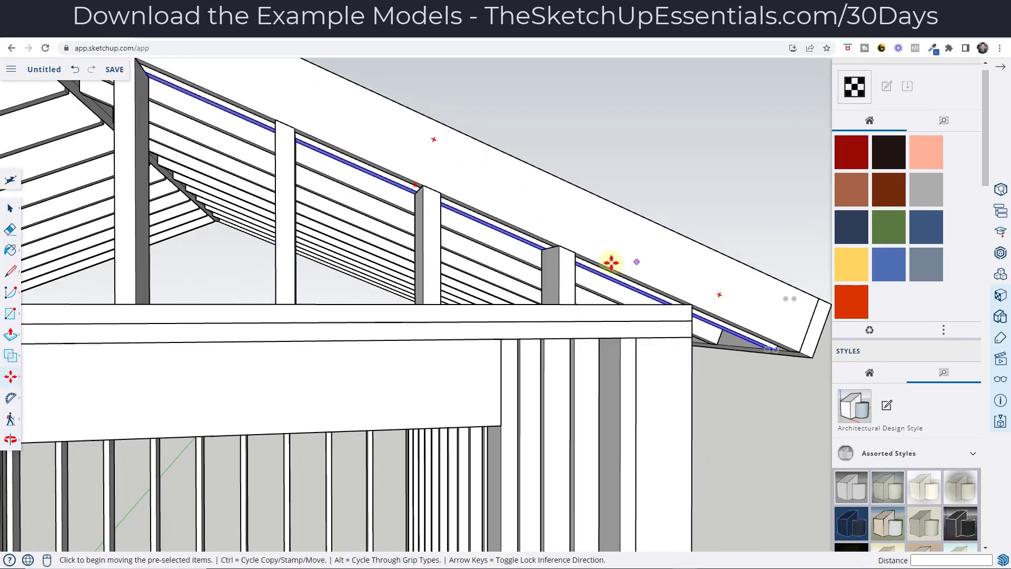
{"action": "scroll", "coordinate": [420, 217], "scroll_direction": "up", "scroll_amount": 6}
{"action": "scroll", "coordinate": [468, 242], "scroll_direction": "up", "scroll_amount": 2}
{"action": "key", "text": "space"}
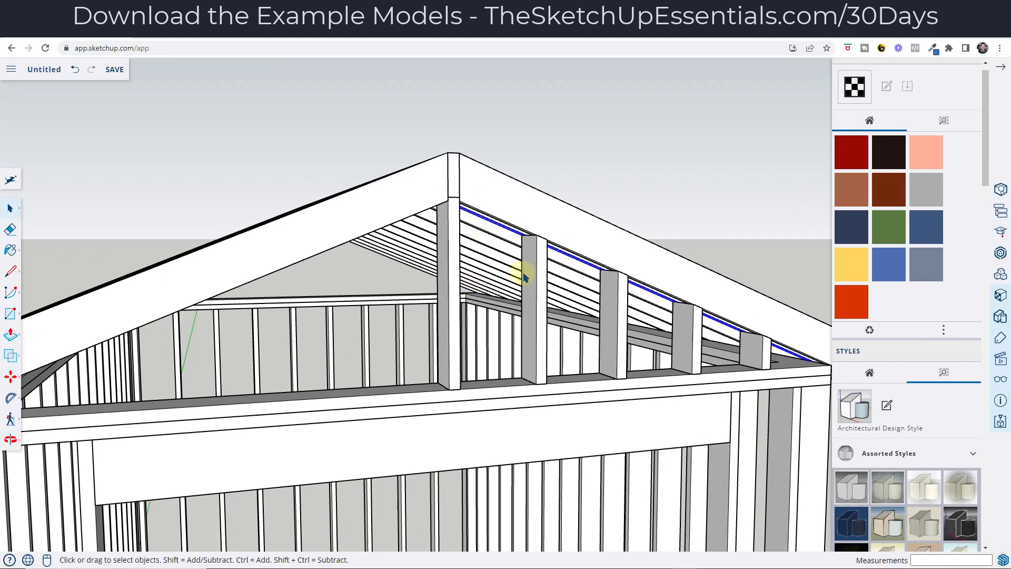
{"action": "scroll", "coordinate": [524, 277], "scroll_direction": "down", "scroll_amount": 5}
{"action": "middle_click_drag", "start_coordinate": [525, 282], "coordinate": [574, 239]}
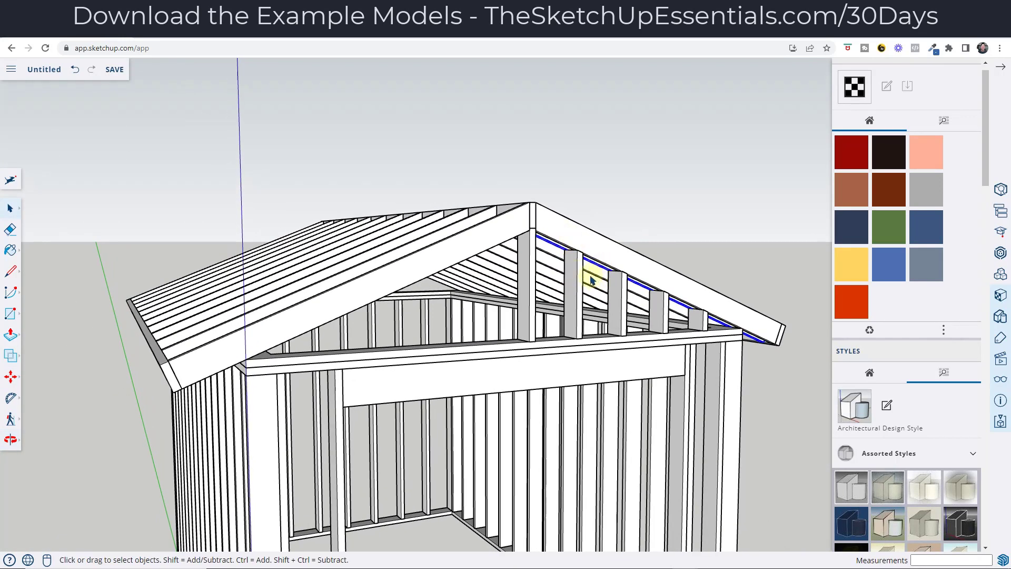
- Place a copy of the selected gable studs beside the shed, abandoning a rotation attempt
{"action": "scroll", "coordinate": [592, 281], "scroll_direction": "down", "scroll_amount": 5}
{"action": "scroll", "coordinate": [500, 289], "scroll_direction": "up", "scroll_amount": 5}
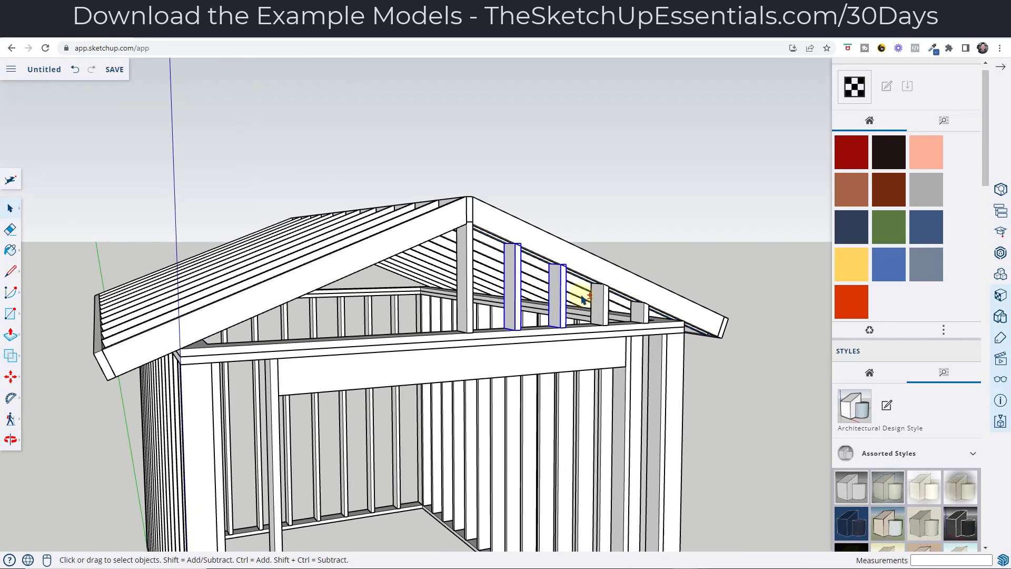
{"action": "scroll", "coordinate": [641, 316], "scroll_direction": "down", "scroll_amount": 2}
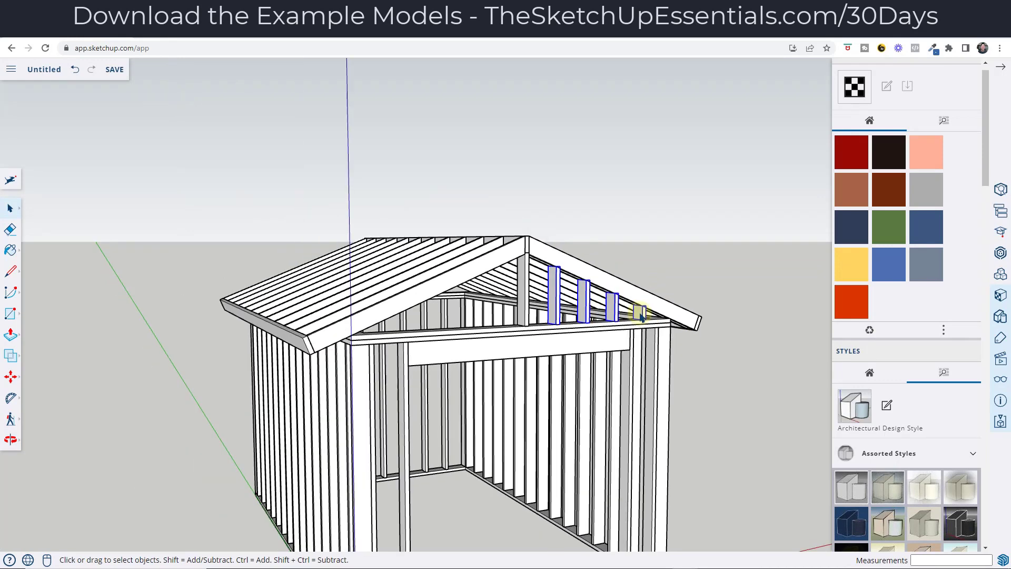
{"action": "scroll", "coordinate": [640, 316], "scroll_direction": "up", "scroll_amount": 4}
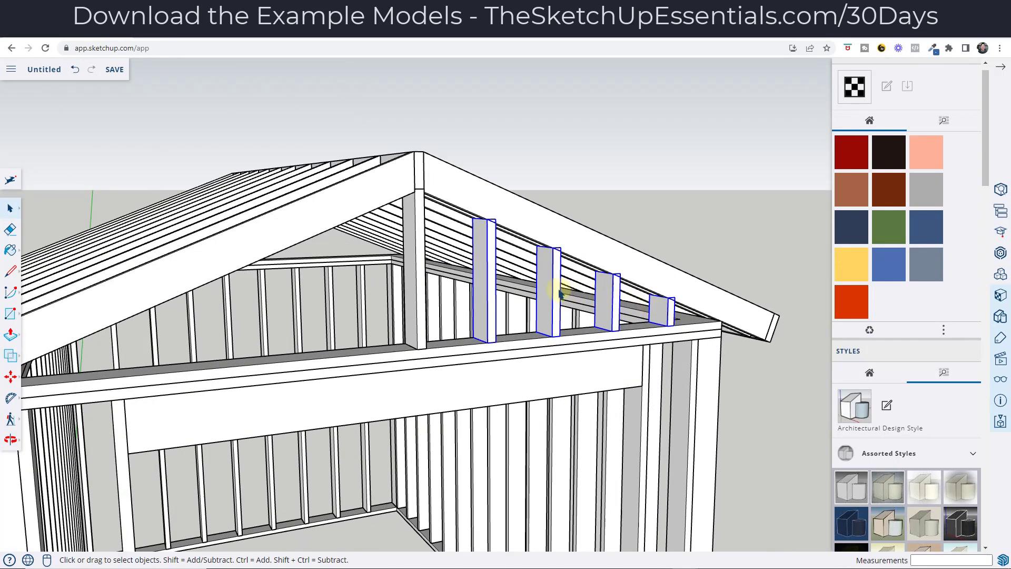
{"action": "scroll", "coordinate": [421, 262], "scroll_direction": "down", "scroll_amount": 5}
{"action": "key", "text": "m"}
{"action": "key", "text": "q"}
{"action": "scroll", "coordinate": [420, 272], "scroll_direction": "up", "scroll_amount": 1}
{"action": "left_click", "coordinate": [420, 272]}
{"action": "key", "text": "space"}
{"action": "key", "text": "m"}
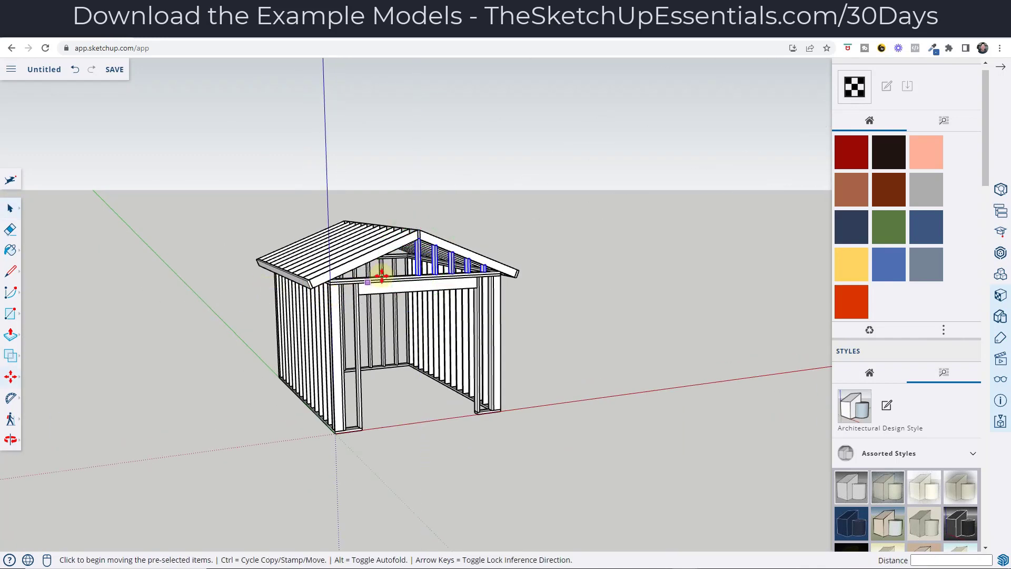
{"action": "scroll", "coordinate": [381, 275], "scroll_direction": "up", "scroll_amount": 3}
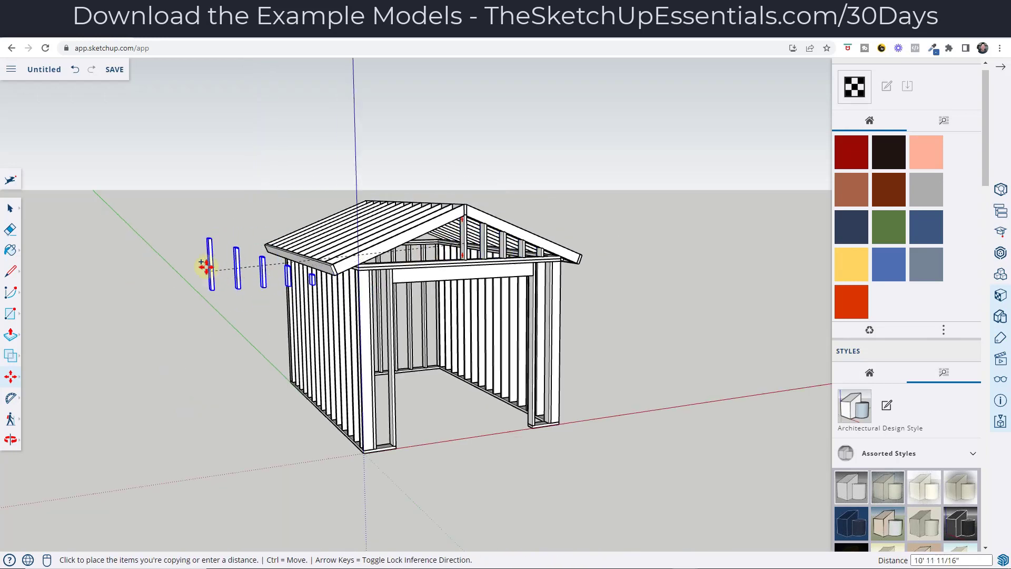
{"action": "left_click", "coordinate": [178, 251]}
{"action": "scroll", "coordinate": [322, 255], "scroll_direction": "up", "scroll_amount": 6}
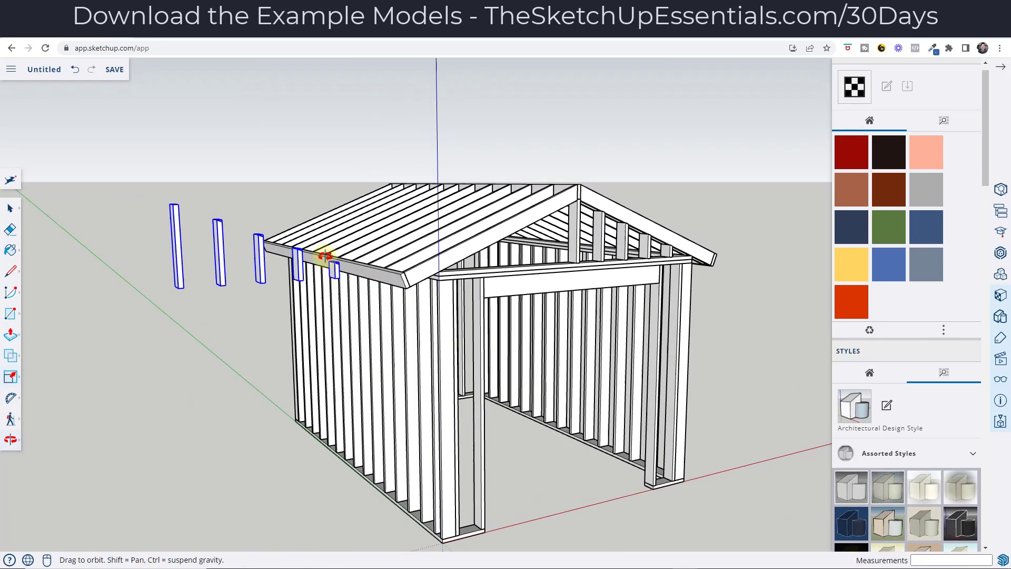
- Mirror the copied studs with the Scale tool
{"action": "key", "text": "s"}
{"action": "left_click", "coordinate": [377, 224]}
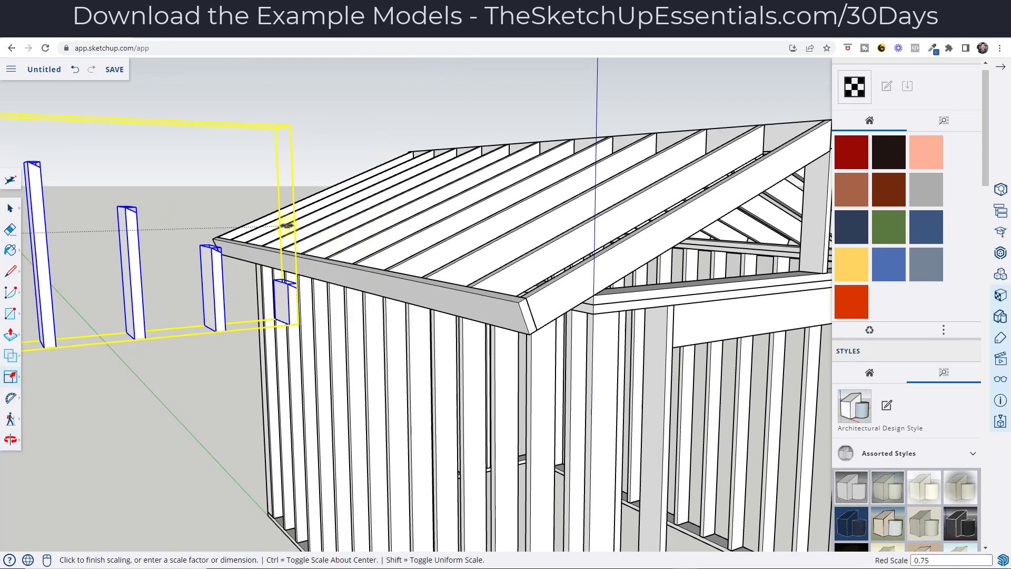
{"action": "left_click", "coordinate": [286, 225]}
{"action": "scroll", "coordinate": [286, 224], "scroll_direction": "down", "scroll_amount": 8}
{"action": "middle_click_drag", "start_coordinate": [356, 266], "coordinate": [242, 228]}
{"action": "scroll", "coordinate": [244, 229], "scroll_direction": "up", "scroll_amount": 5}
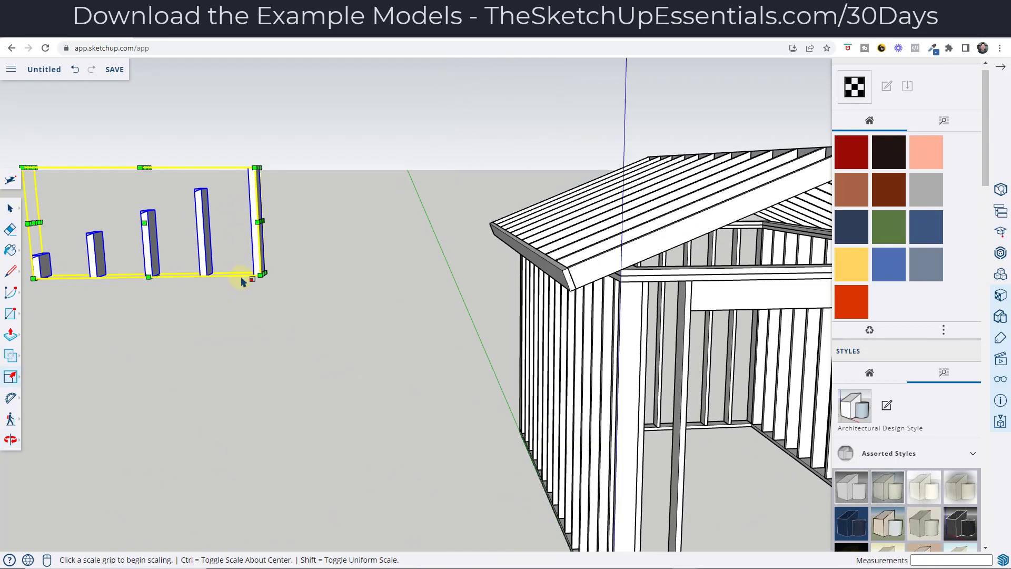
- Move the mirrored studs onto the left half of the gable top plate
{"action": "key", "text": "m"}
{"action": "scroll", "coordinate": [257, 273], "scroll_direction": "up", "scroll_amount": 4}
{"action": "left_click", "coordinate": [256, 275]}
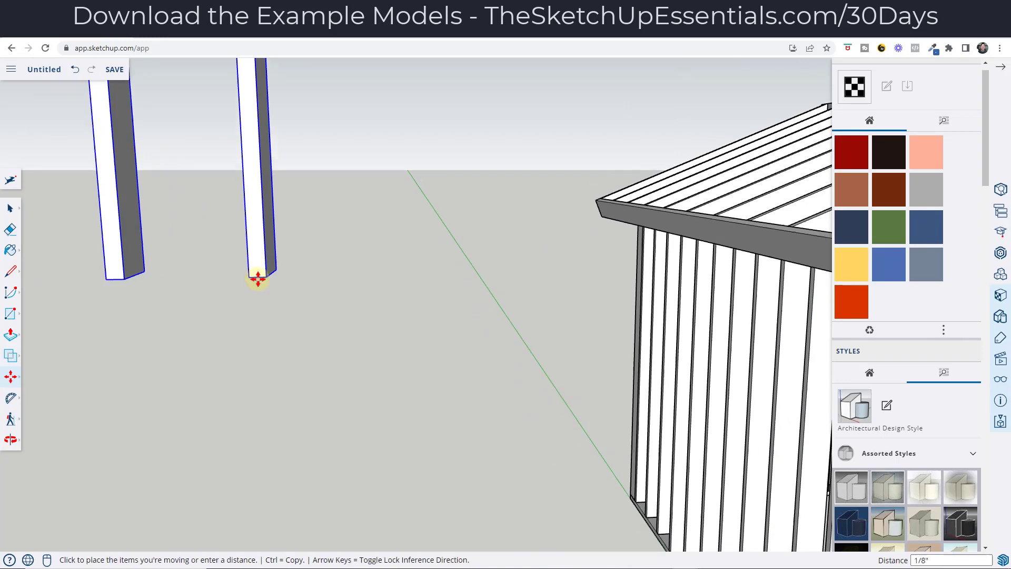
{"action": "scroll", "coordinate": [256, 276], "scroll_direction": "down", "scroll_amount": 6}
{"action": "scroll", "coordinate": [685, 279], "scroll_direction": "up", "scroll_amount": 6}
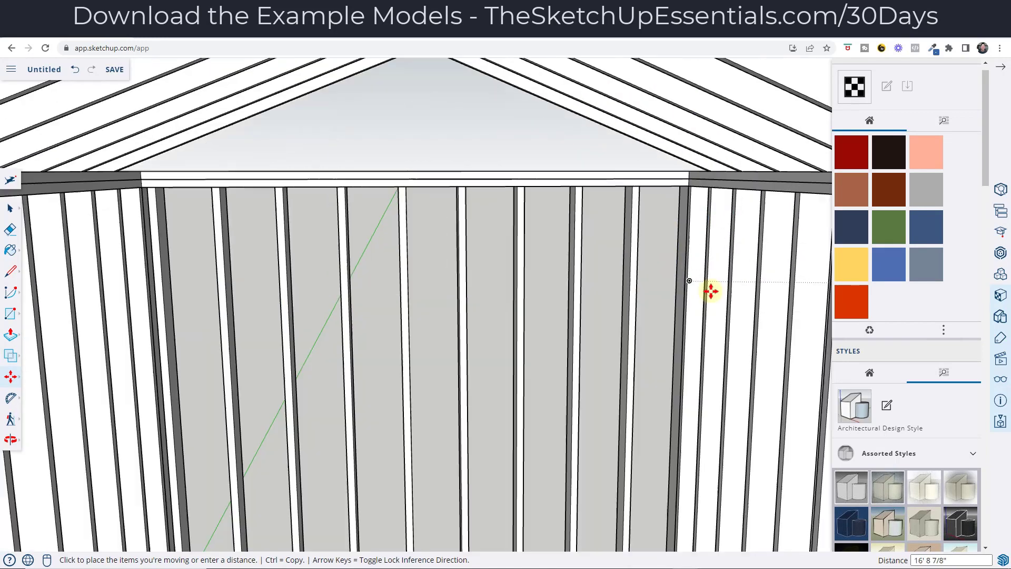
{"action": "scroll", "coordinate": [348, 274], "scroll_direction": "down", "scroll_amount": 6}
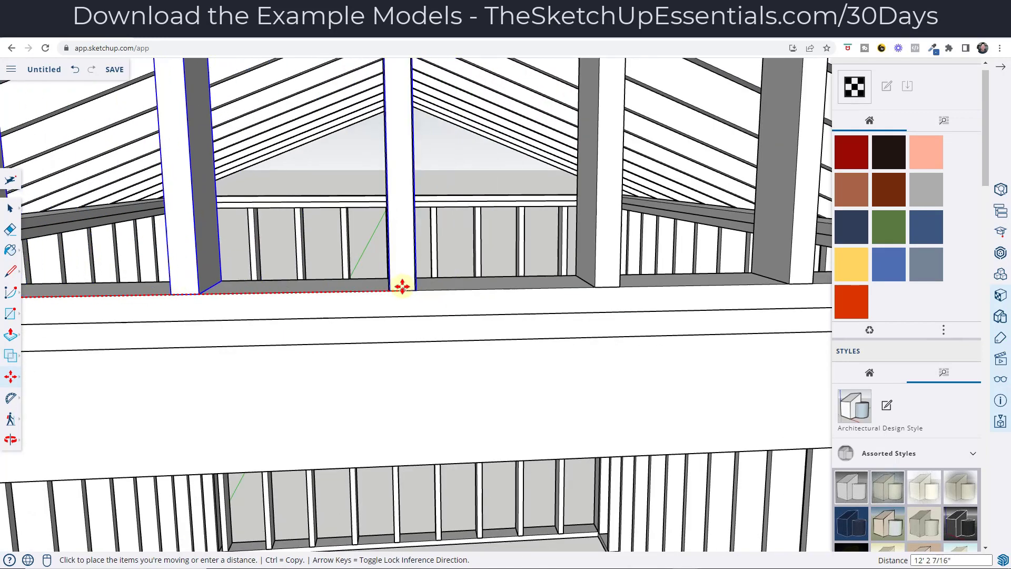
{"action": "left_click", "coordinate": [400, 290]}
{"action": "key", "text": "space"}
{"action": "scroll", "coordinate": [395, 305], "scroll_direction": "down", "scroll_amount": 5}
{"action": "scroll", "coordinate": [445, 259], "scroll_direction": "up", "scroll_amount": 3}
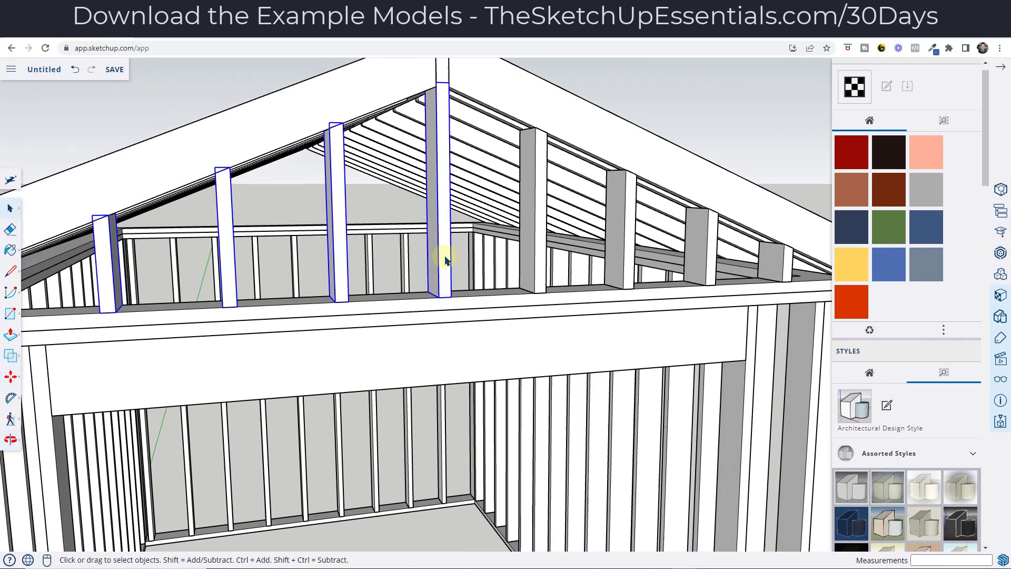
- Check the fit of a new stud and orbit out to view the whole shed
{"action": "left_click", "coordinate": [442, 250]}
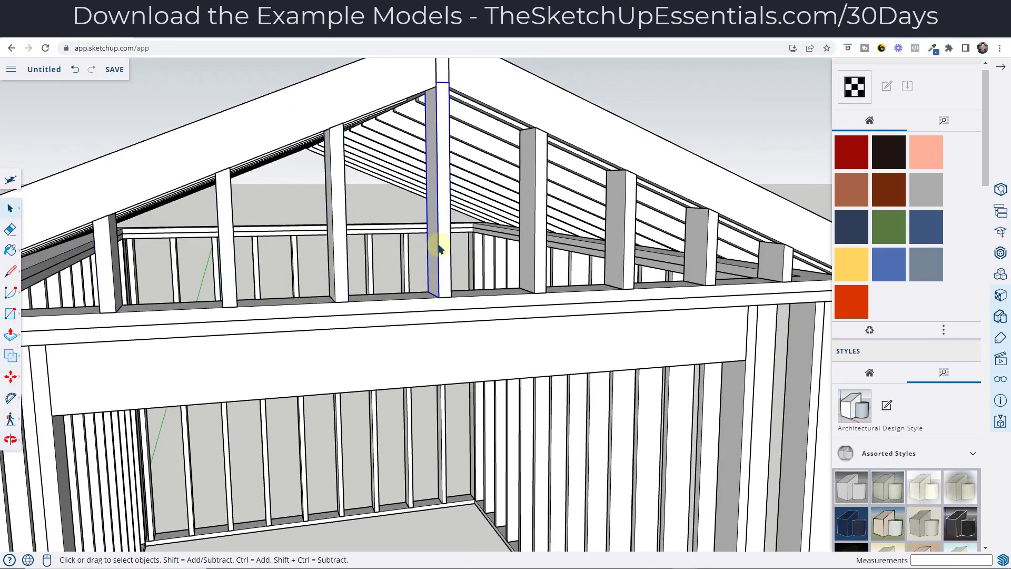
{"action": "middle_click_drag", "start_coordinate": [442, 249], "coordinate": [451, 251]}
{"action": "left_click", "coordinate": [457, 261]}
{"action": "scroll", "coordinate": [471, 286], "scroll_direction": "down", "scroll_amount": 8}
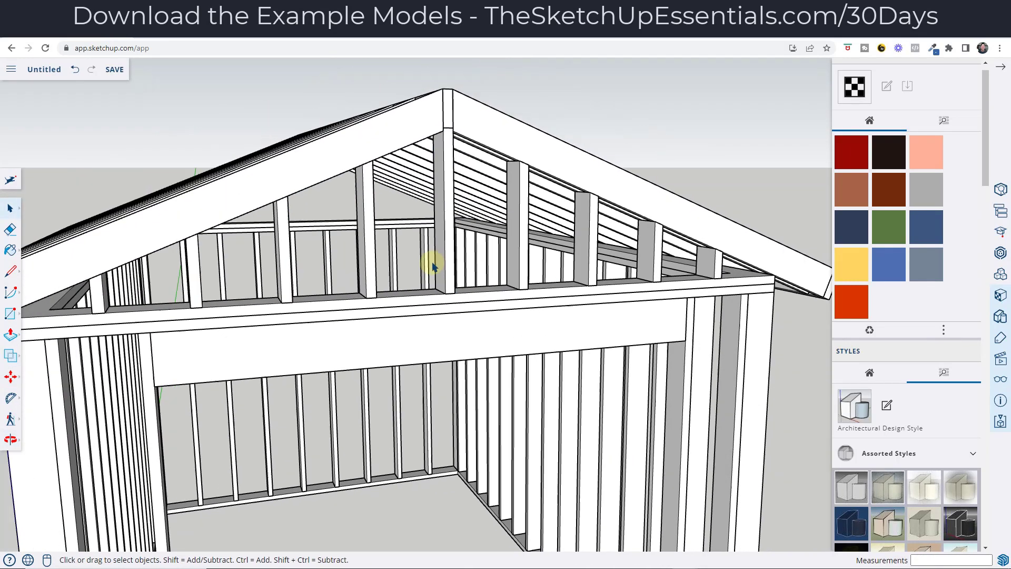
{"action": "middle_click_drag", "start_coordinate": [289, 264], "coordinate": [408, 287]}
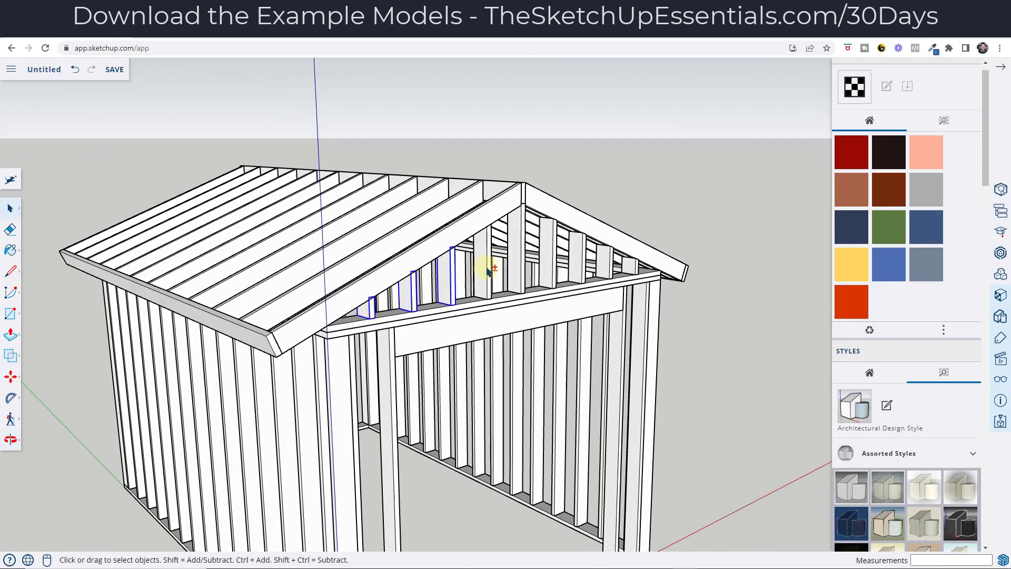
- Make the front gable studs into a component named 'Angled Frame'
{"action": "right_click", "coordinate": [628, 267]}
{"action": "left_click", "coordinate": [667, 409]}
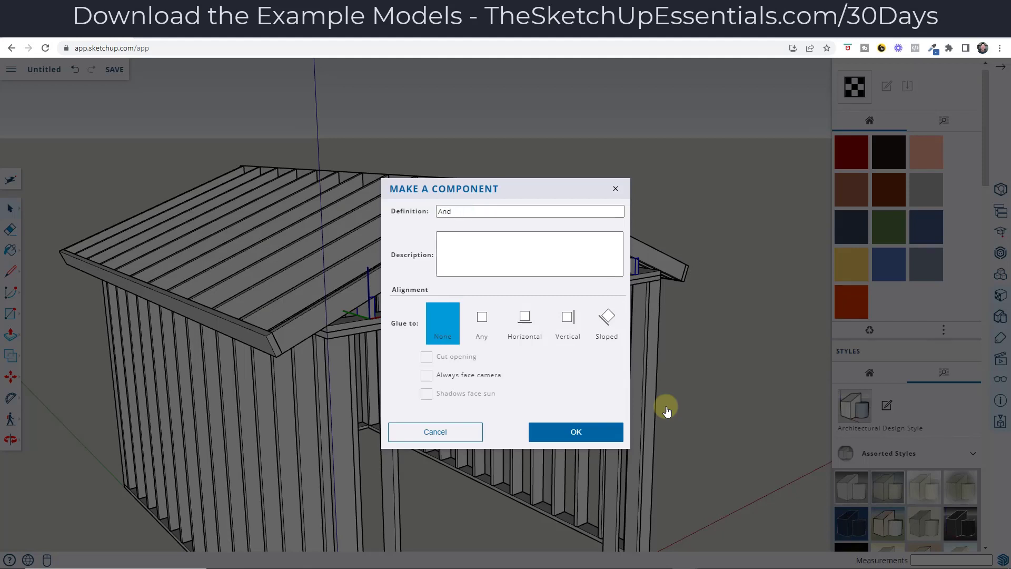
{"action": "type", "text": "Angled Frame"}
{"action": "key", "text": "Return"}
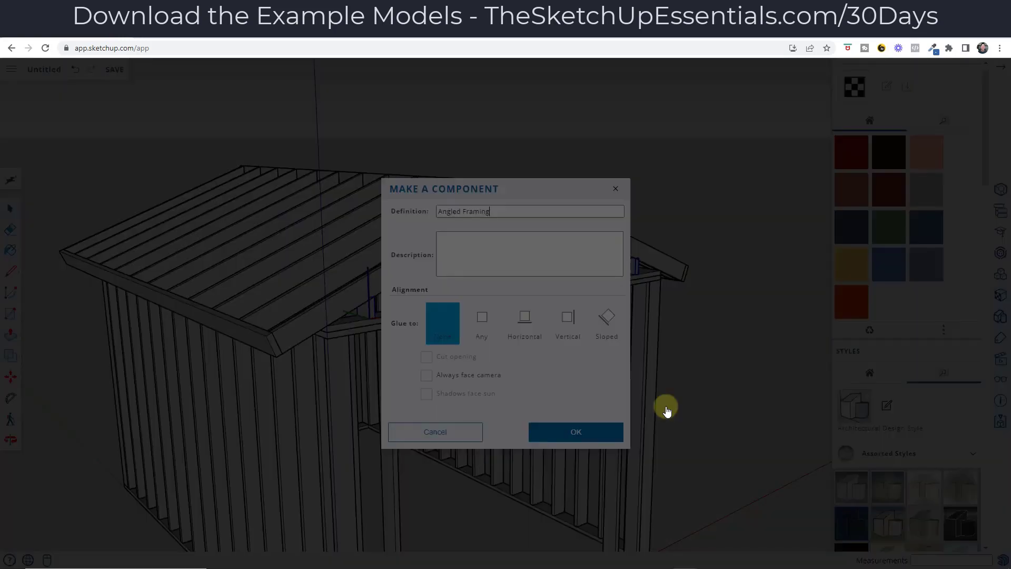
- Copy the gable framing component to the far gable end of the shed
{"action": "key", "text": "m"}
{"action": "scroll", "coordinate": [523, 205], "scroll_direction": "up", "scroll_amount": 5}
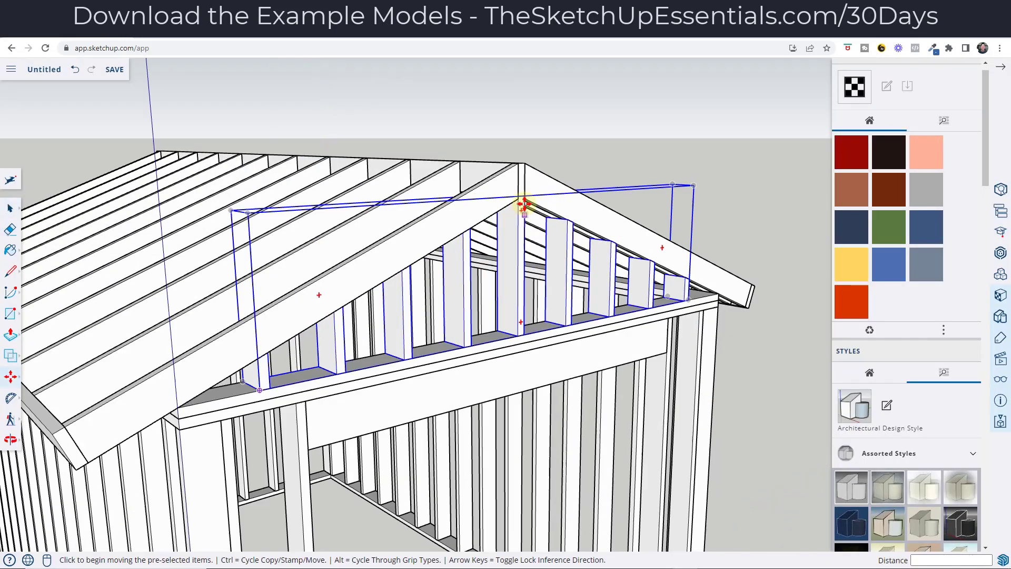
{"action": "middle_click_drag", "start_coordinate": [523, 171], "coordinate": [808, 207]}
{"action": "scroll", "coordinate": [706, 199], "scroll_direction": "up", "scroll_amount": 2}
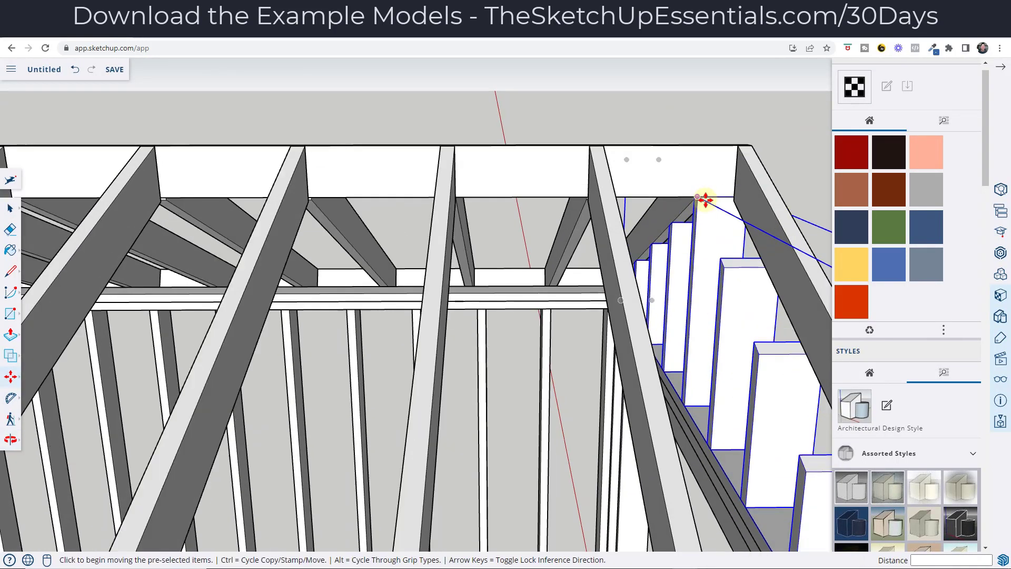
{"action": "key", "text": "ctrl"}
{"action": "left_click", "coordinate": [701, 199]}
{"action": "scroll", "coordinate": [701, 199], "scroll_direction": "down", "scroll_amount": 6}
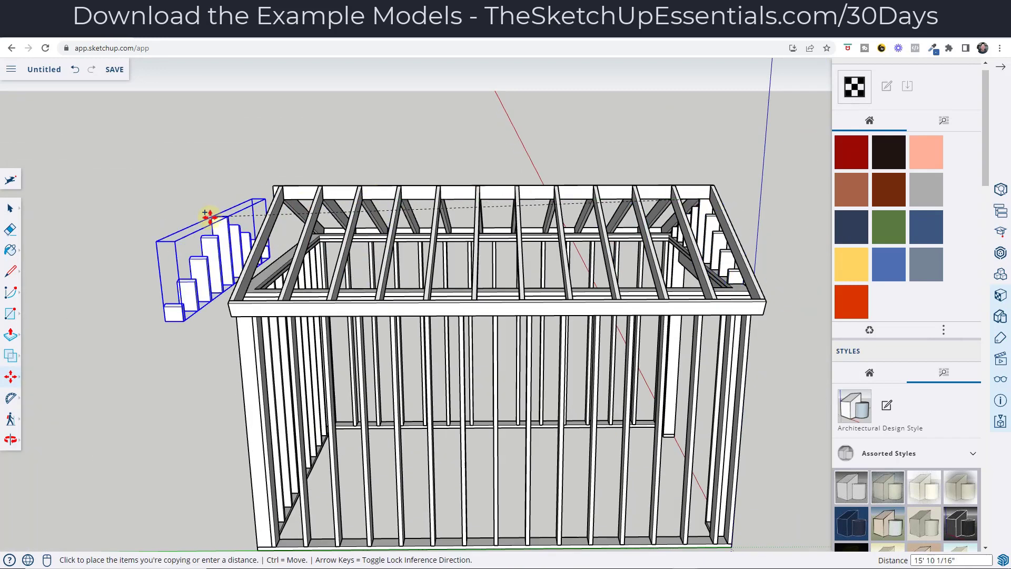
{"action": "scroll", "coordinate": [221, 203], "scroll_direction": "up", "scroll_amount": 2}
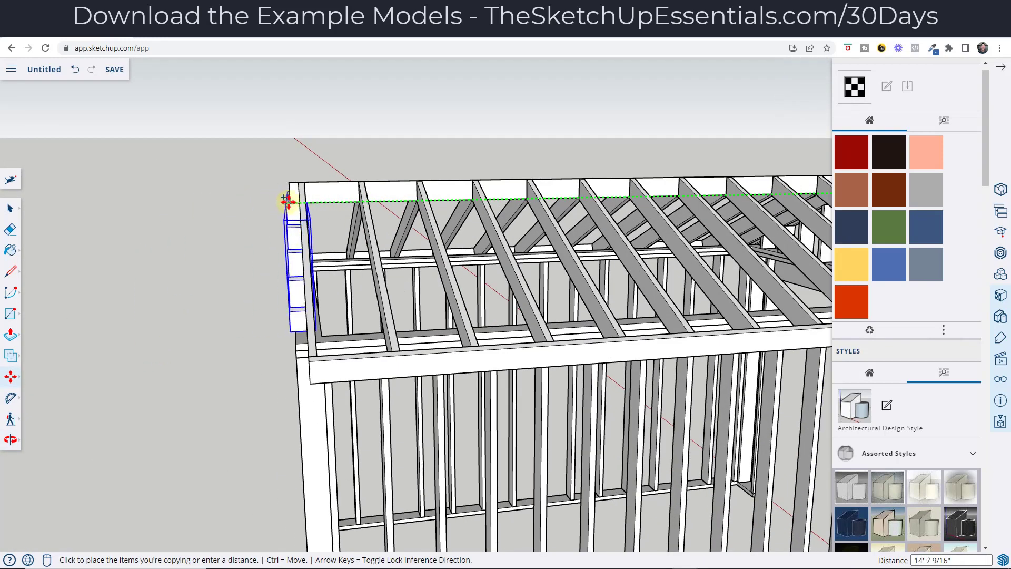
{"action": "left_click", "coordinate": [289, 202]}
{"action": "key", "text": "space"}
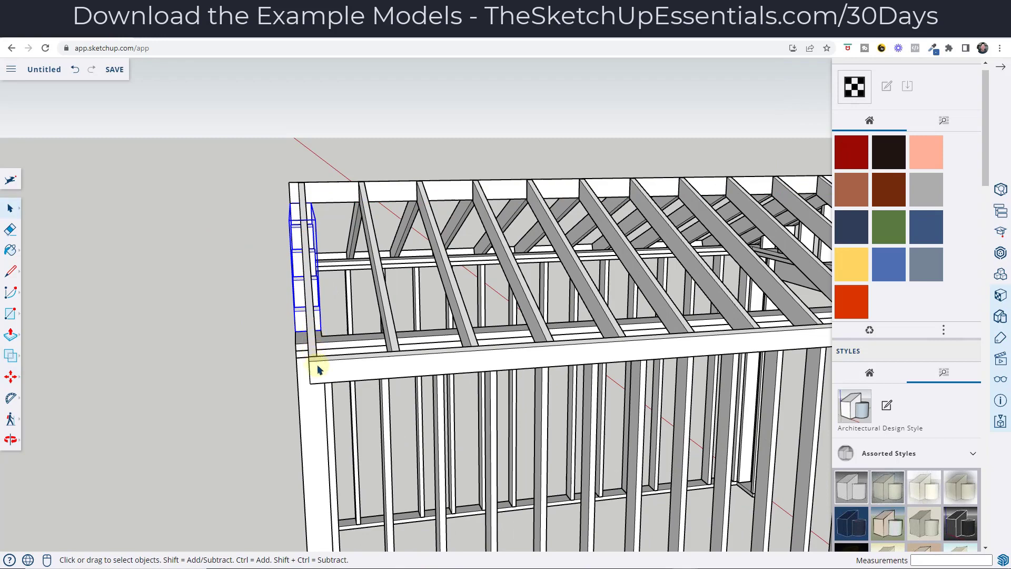
- Adjust the framing copy into its final position at the far gable end
{"action": "scroll", "coordinate": [318, 369], "scroll_direction": "down", "scroll_amount": 5}
{"action": "middle_click_drag", "start_coordinate": [429, 316], "coordinate": [312, 342]}
{"action": "scroll", "coordinate": [290, 138], "scroll_direction": "up", "scroll_amount": 4}
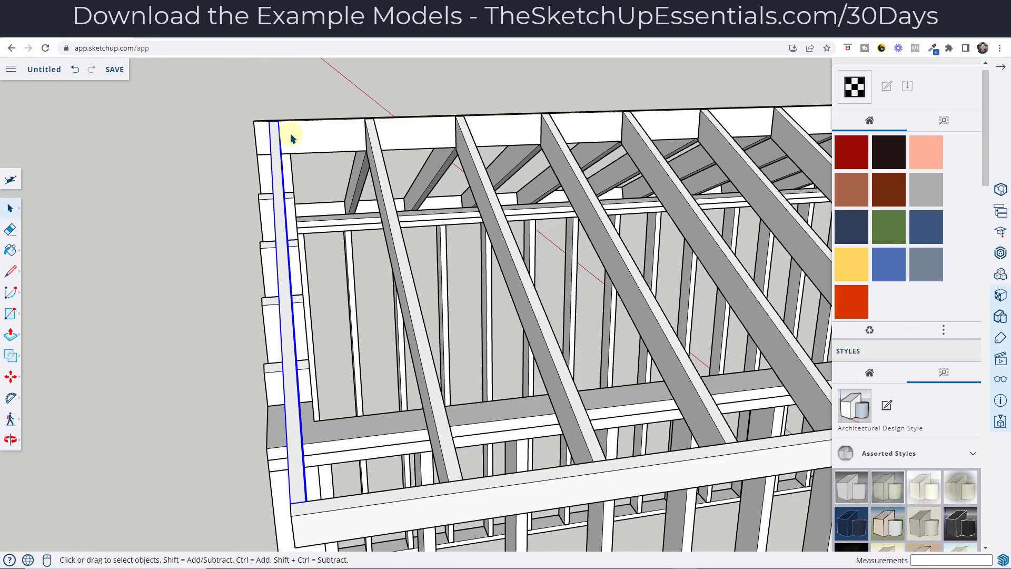
{"action": "middle_click_drag", "start_coordinate": [295, 140], "coordinate": [364, 270]}
{"action": "key", "text": "m"}
{"action": "left_click", "coordinate": [239, 161]}
{"action": "left_click", "coordinate": [242, 225]}
- Start copying a rafter, then cancel and select a roof rafter instead
{"action": "middle_click_drag", "start_coordinate": [242, 221], "coordinate": [731, 178]}
{"action": "left_click", "coordinate": [389, 153]}
{"action": "key", "text": "ctrl"}
{"action": "key", "text": "space"}
{"action": "left_click", "coordinate": [727, 177]}
{"action": "scroll", "coordinate": [732, 181], "scroll_direction": "up", "scroll_amount": 4}
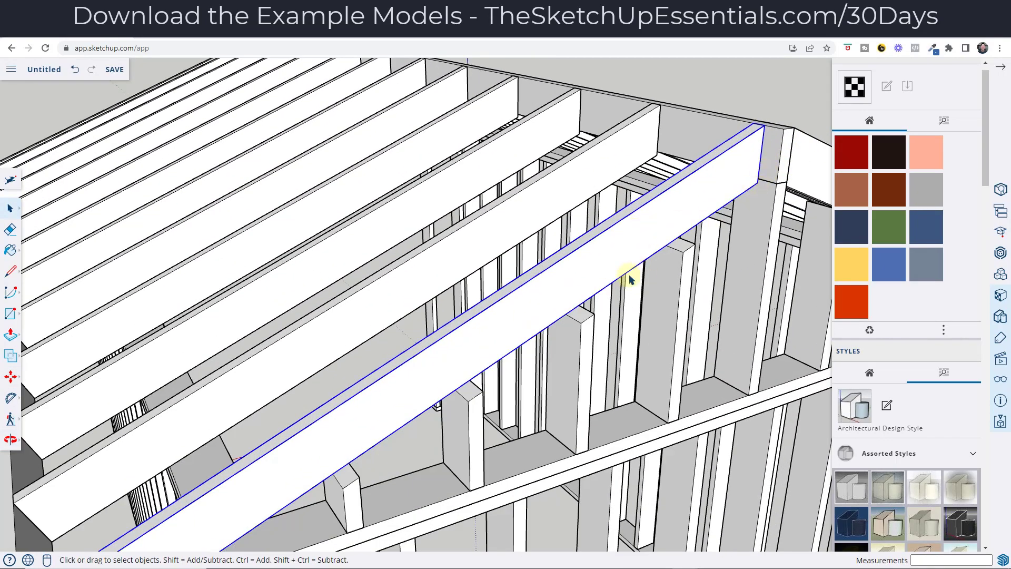